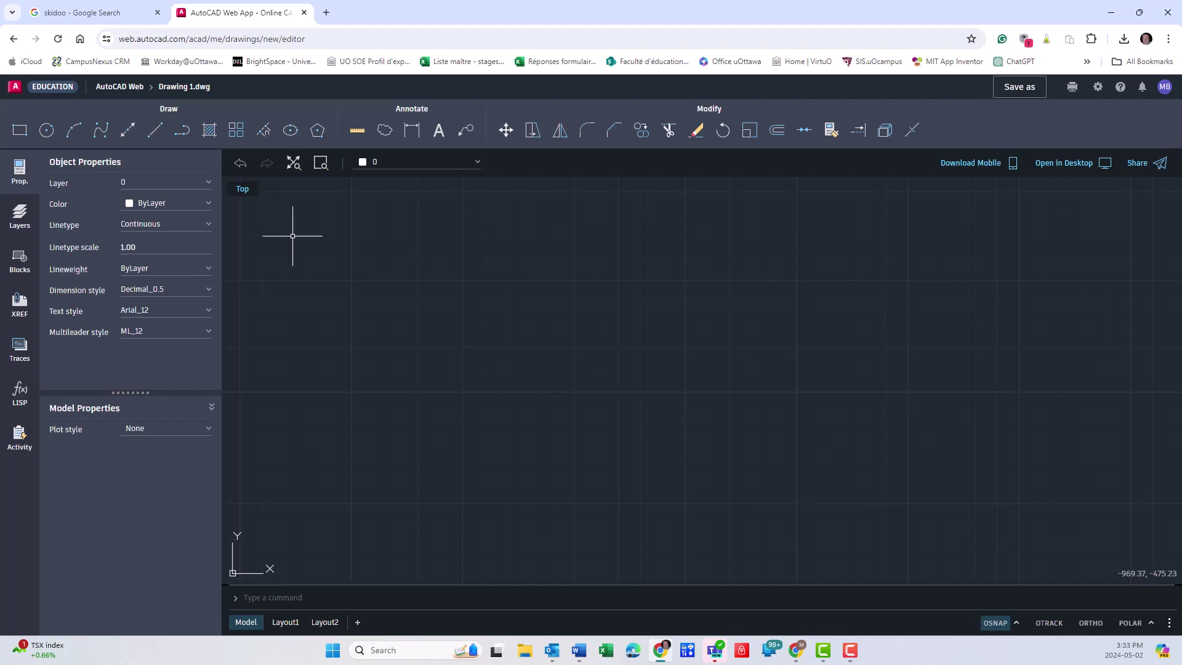
Discard unsaved Drawing 1 and start Drawing 2 from acad_web_imperial.dwt.
click(14, 87)
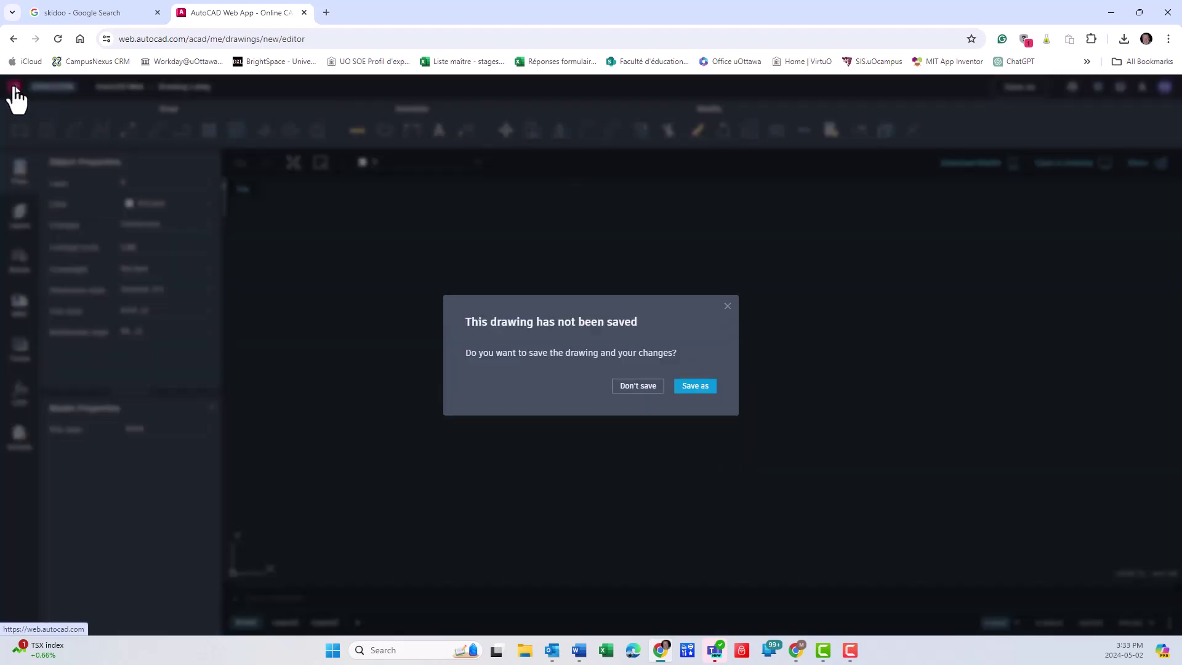
click(638, 386)
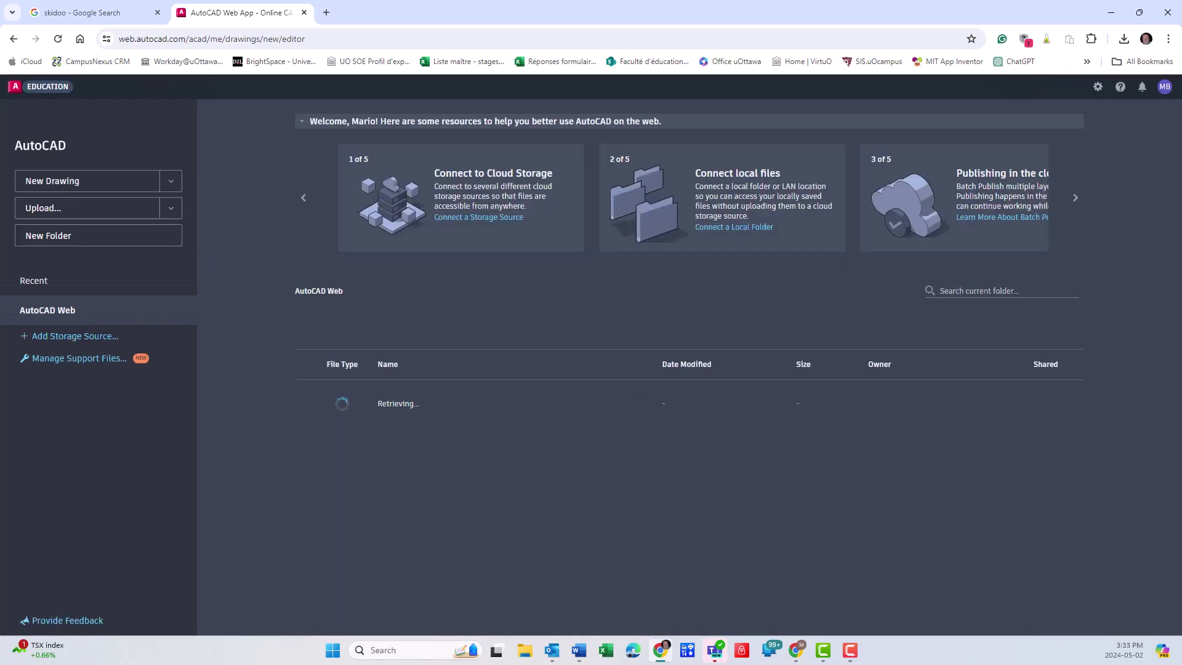
click(172, 181)
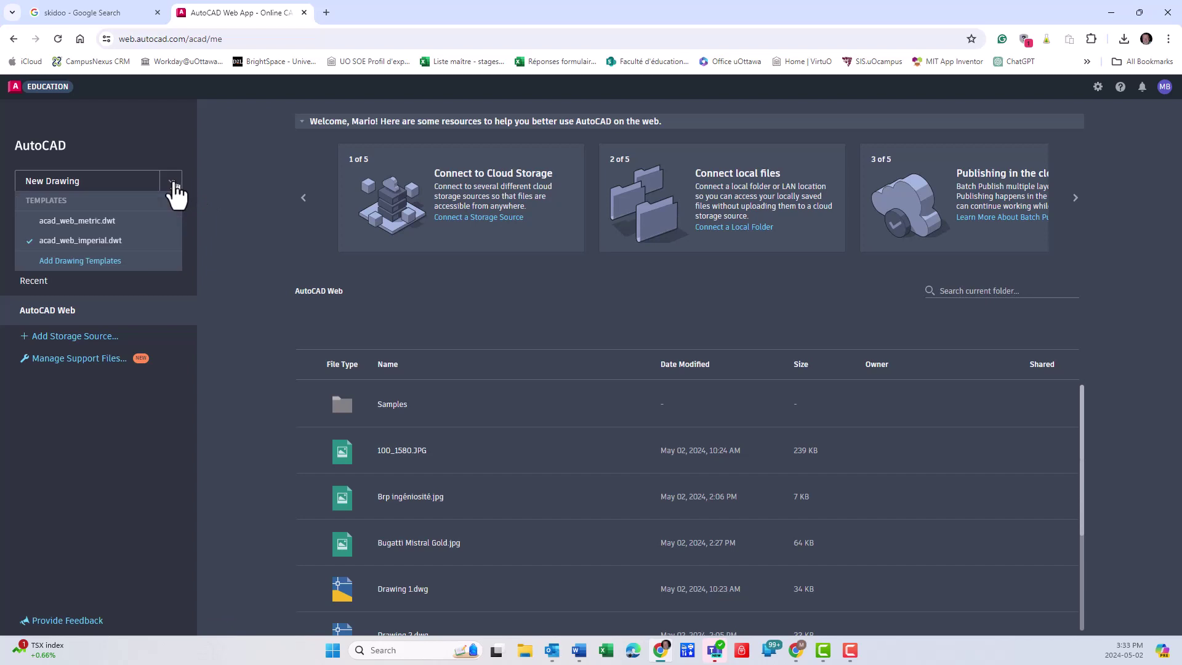
click(129, 243)
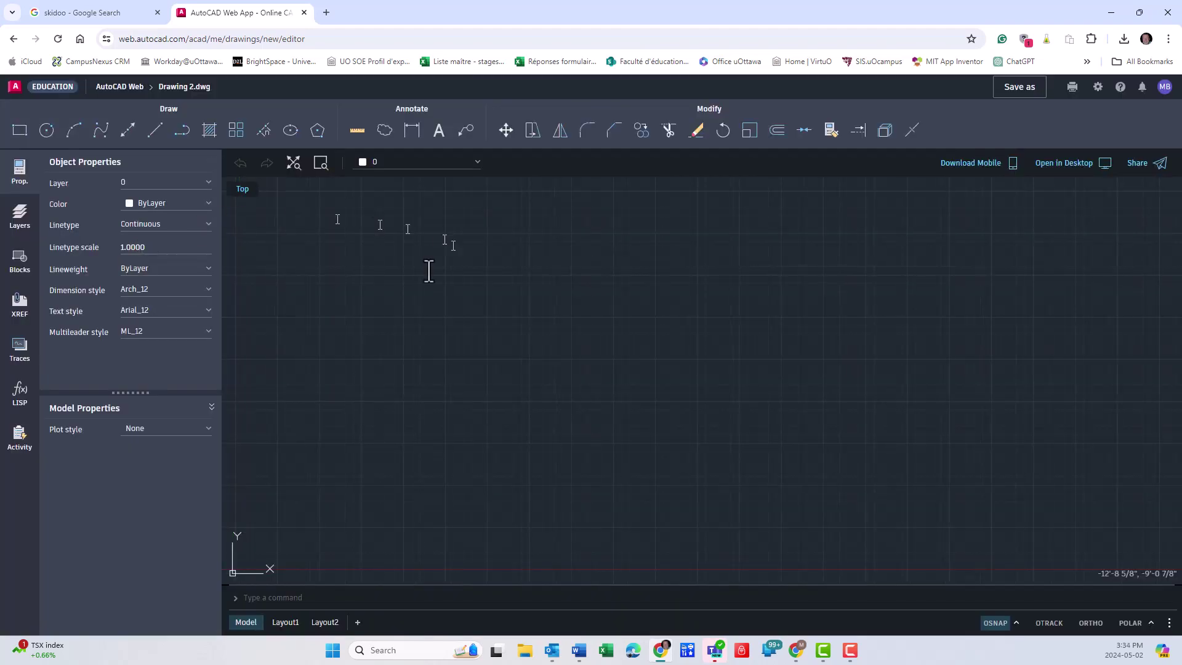
Draw a test rectangle with its first corner near the origin.
click(19, 130)
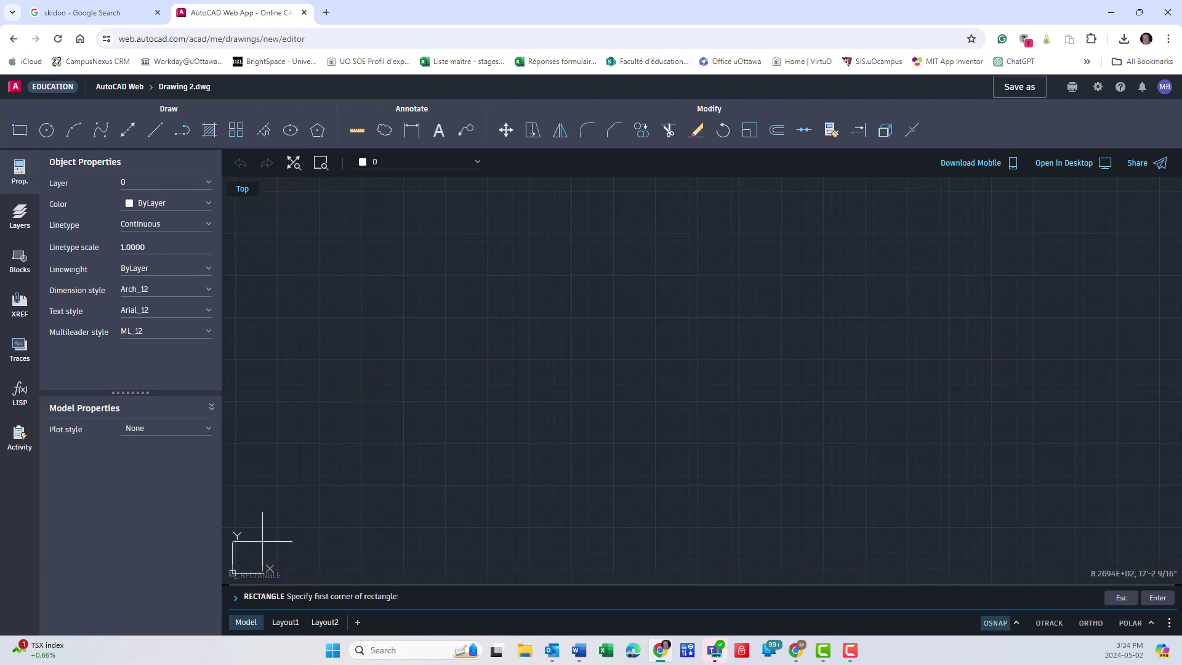
scroll(343, 494, down, 3)
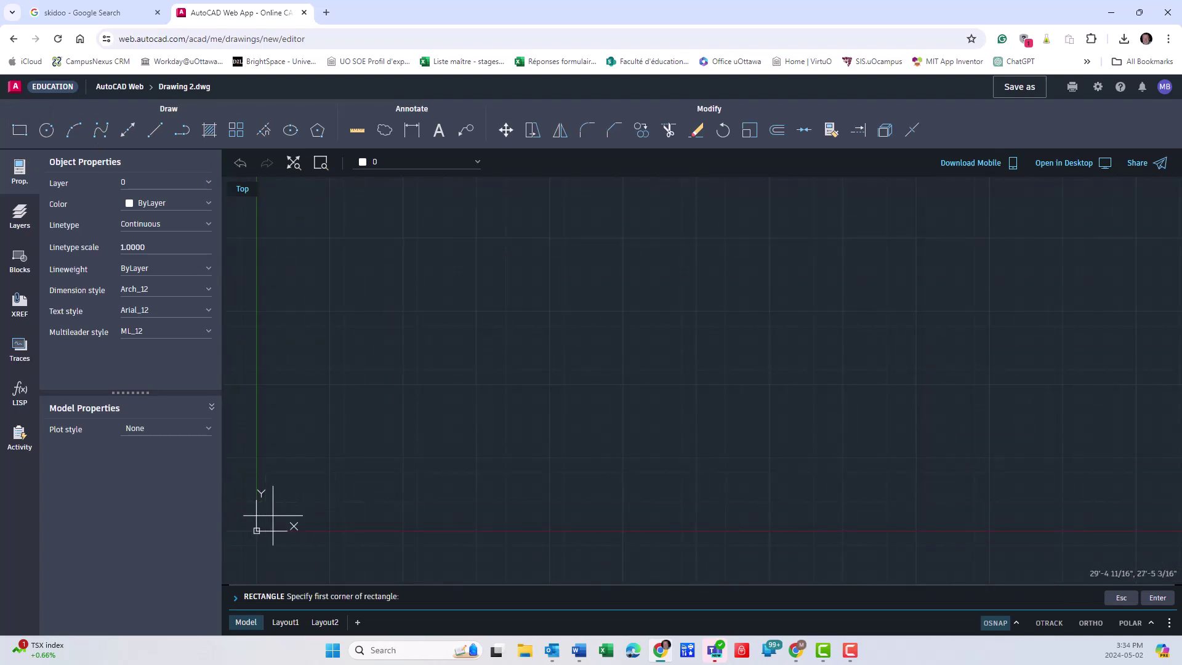
click(267, 517)
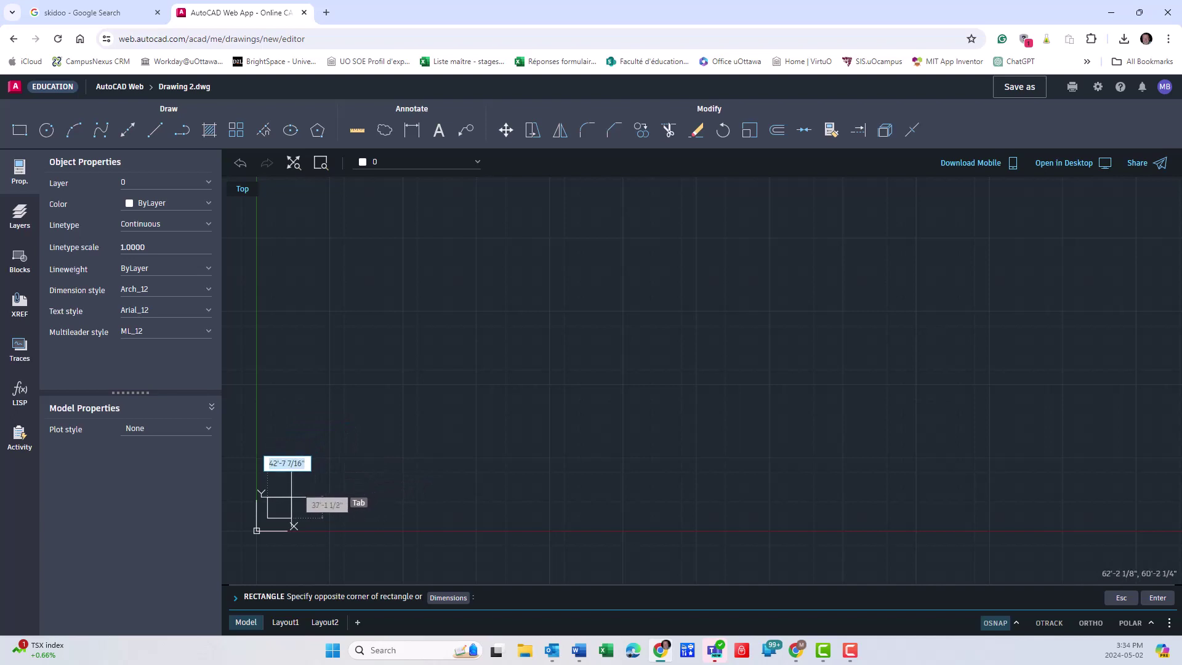
key(Escape)
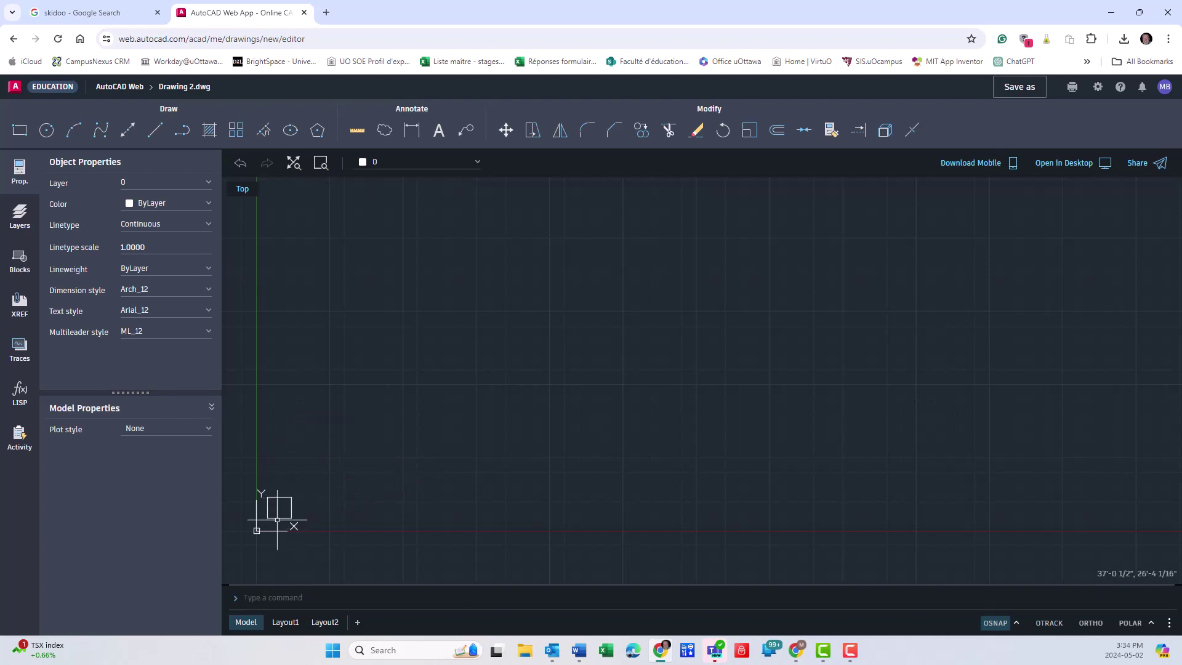
Erase the test rectangle and bring up the empty external references panel.
scroll(276, 507, up, 1)
middle_drag(283, 504, 502, 416)
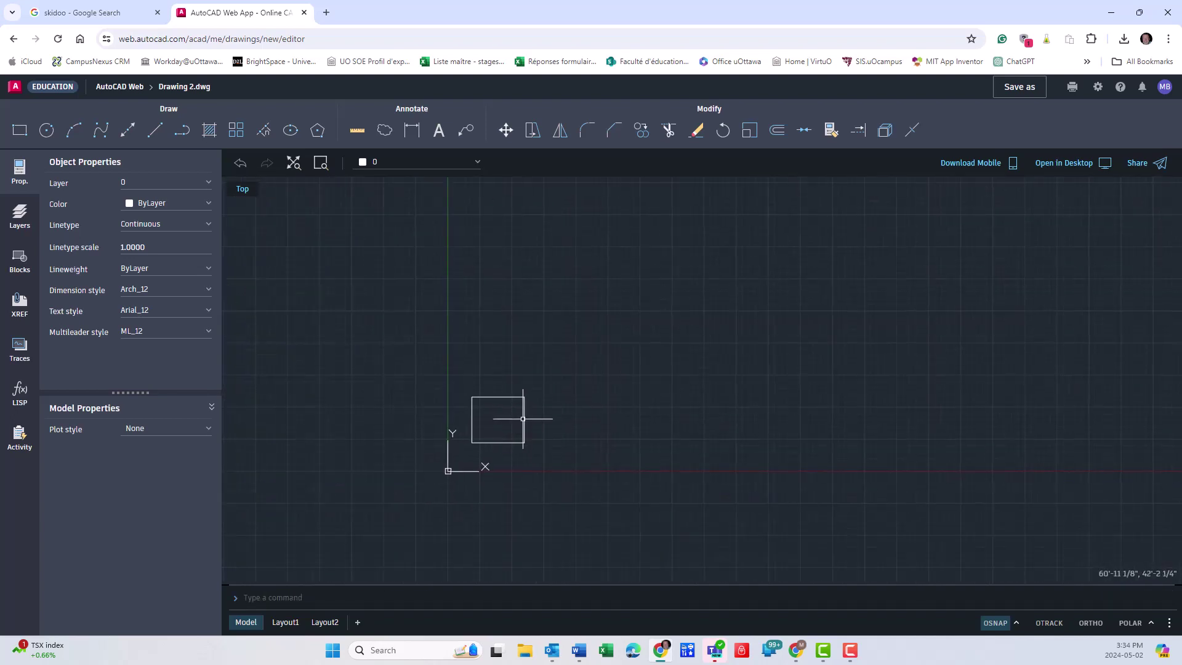
scroll(501, 406, up, 2)
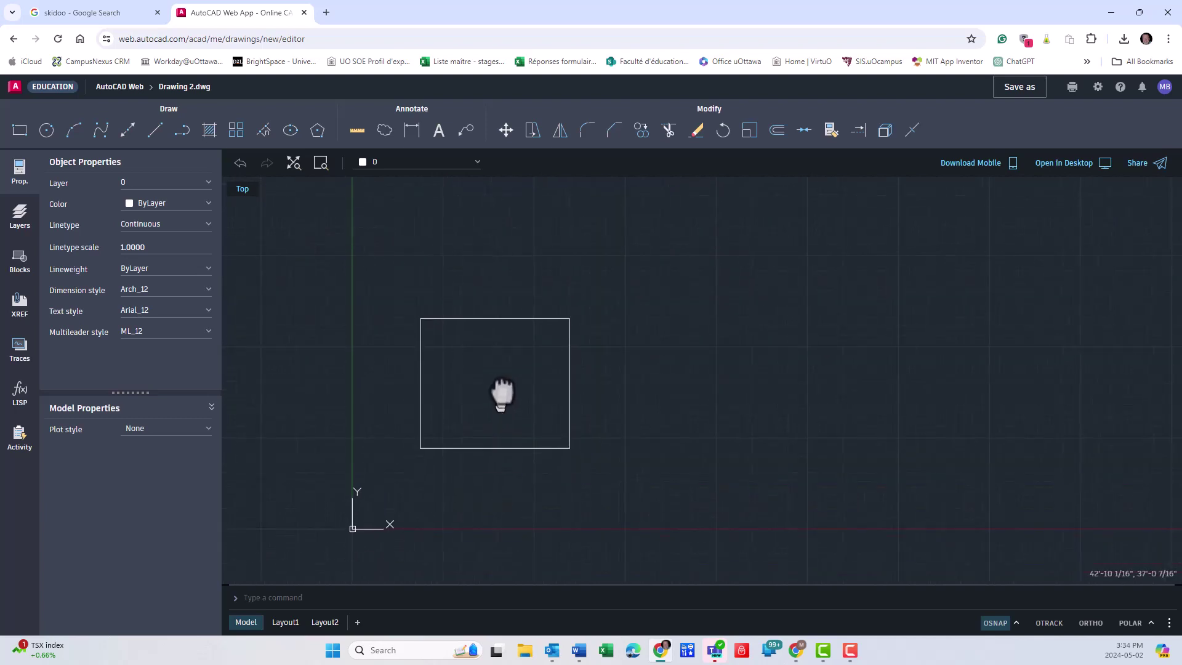
middle_drag(501, 395, 505, 379)
click(602, 457)
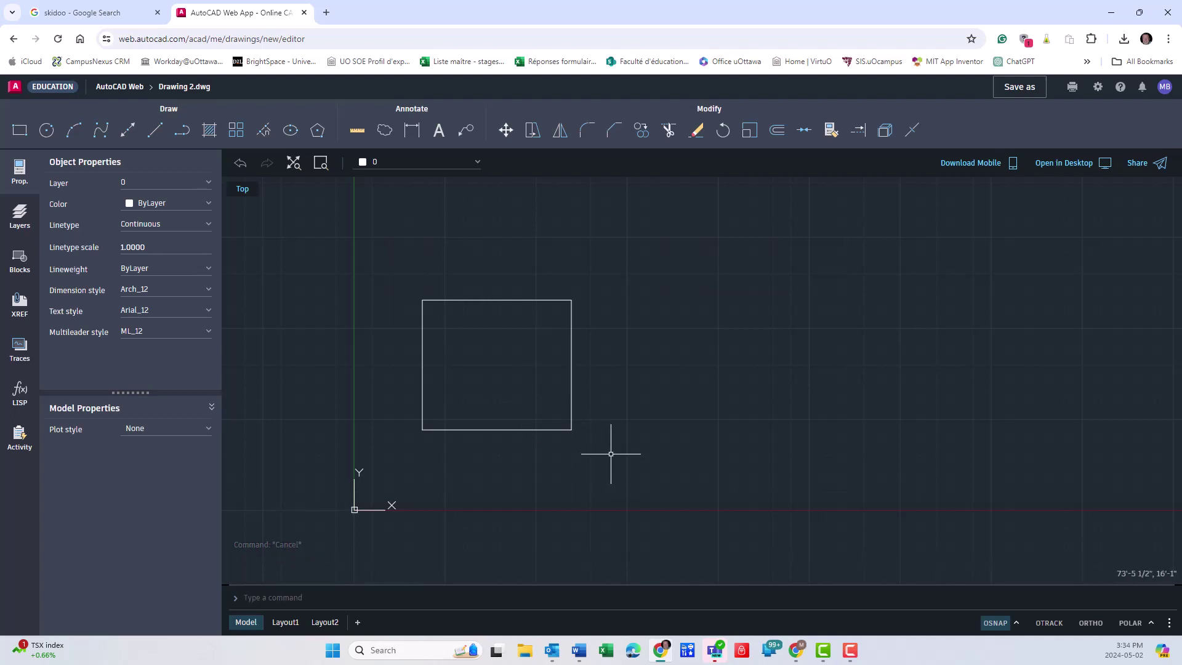
click(612, 454)
click(447, 340)
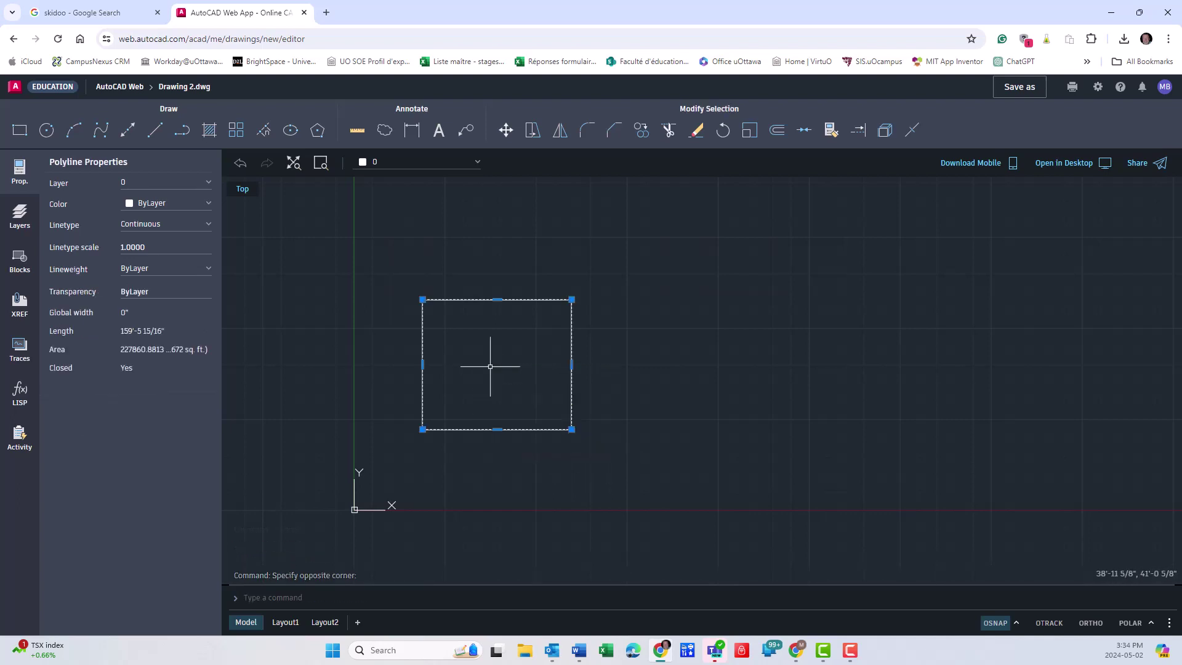
key(Delete)
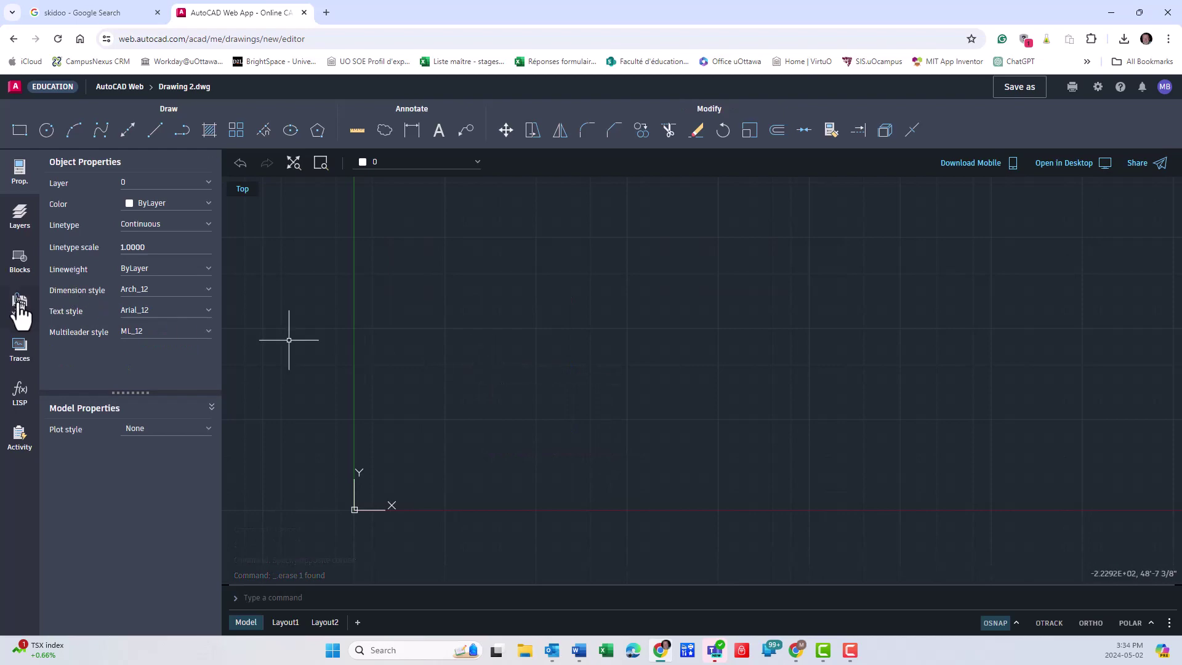
click(20, 303)
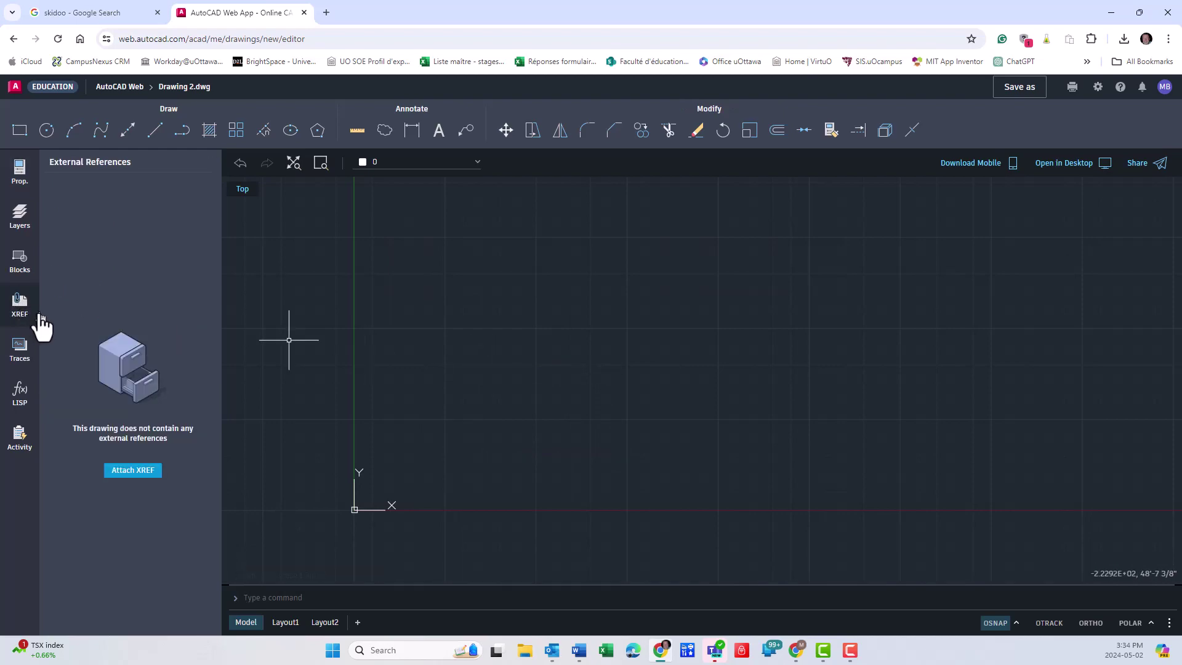
Preview the yellow Bombardier Ski-doo image in Google results and choose Save image as.
click(86, 13)
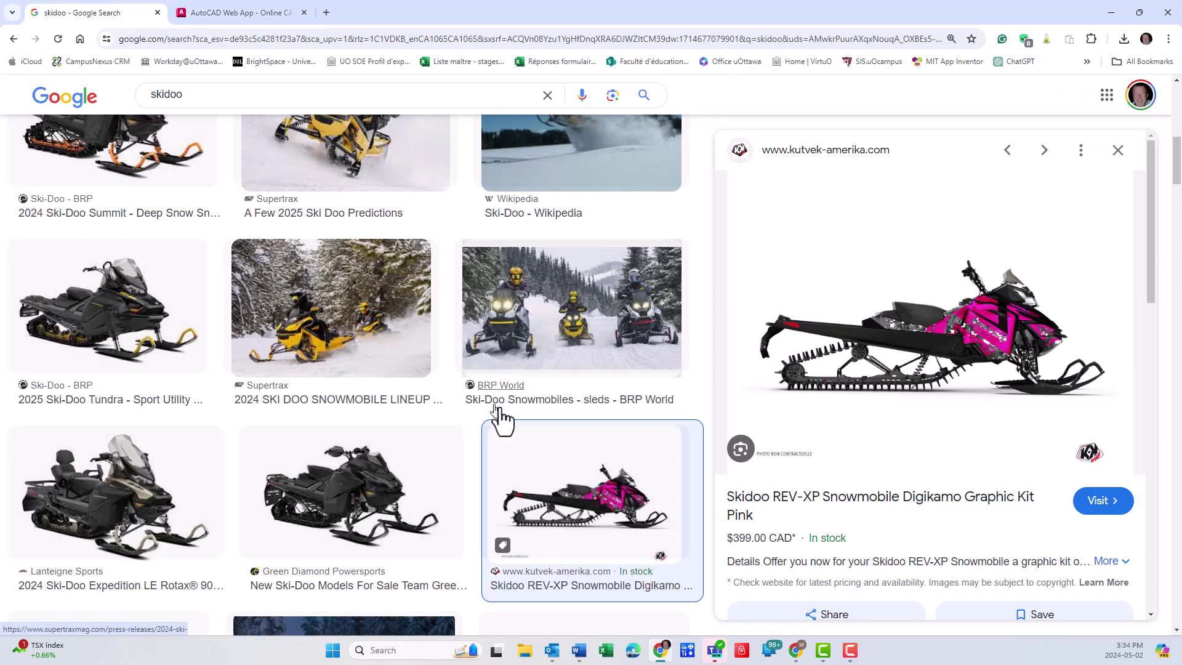
scroll(556, 491, down, 5)
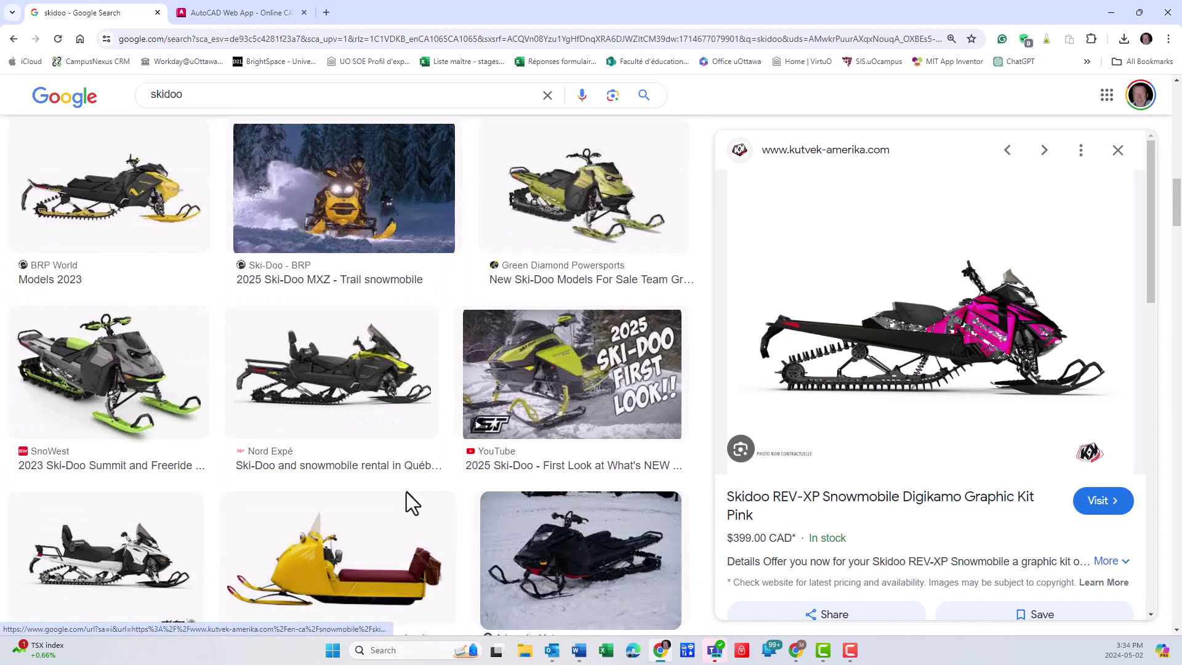
scroll(407, 496, down, 2)
right_click(337, 450)
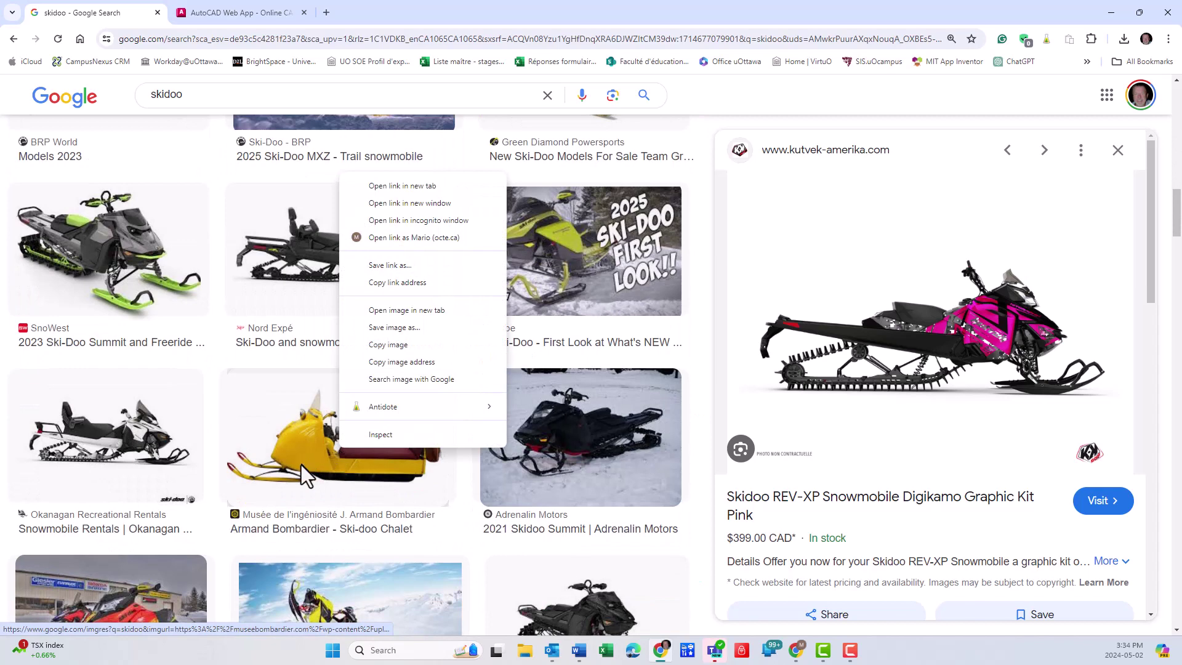
click(318, 445)
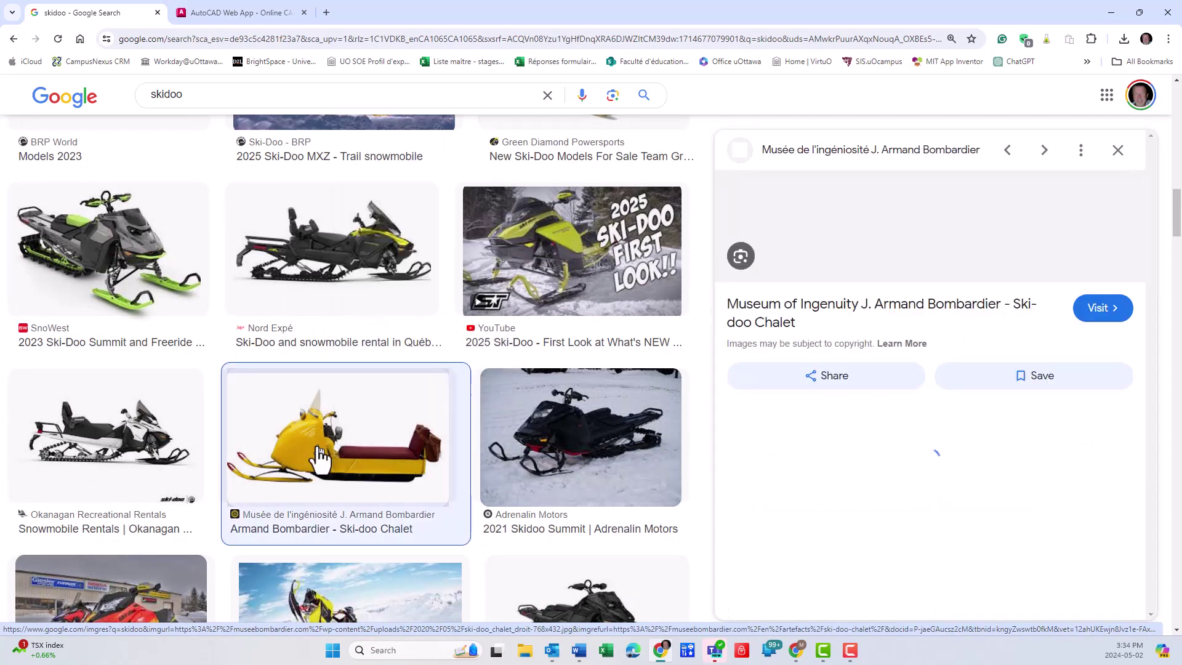
right_click(885, 286)
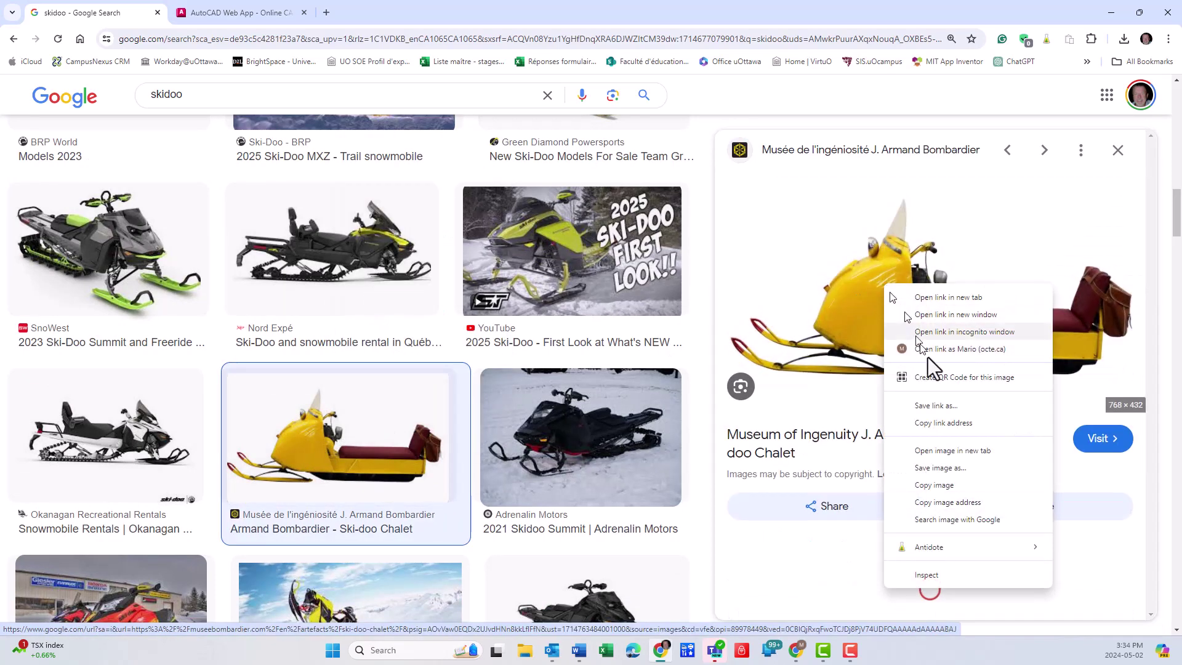
click(937, 470)
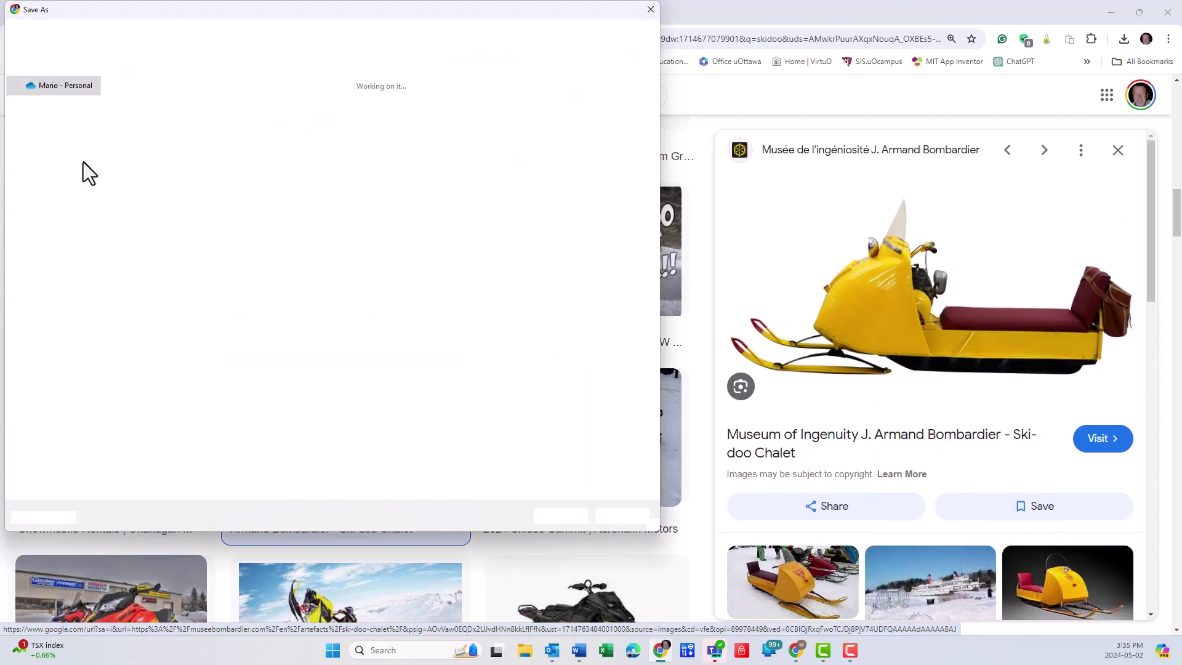
Save the image to Downloads as 'skidoo' and return to the drawing.
click(61, 223)
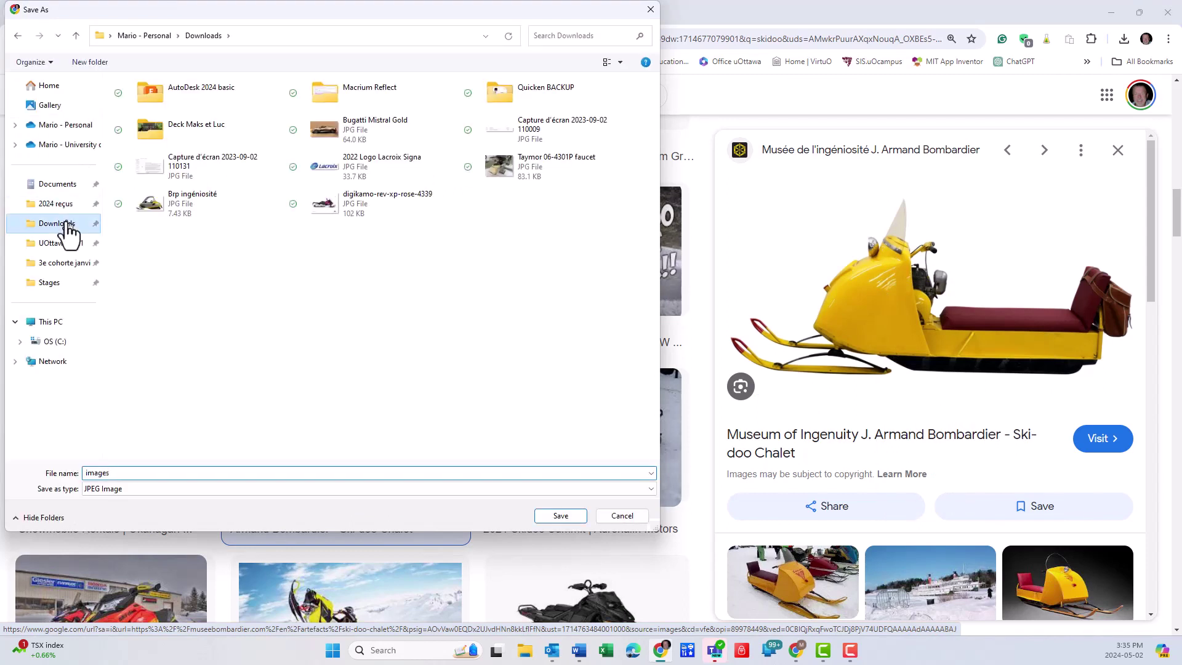
click(143, 473)
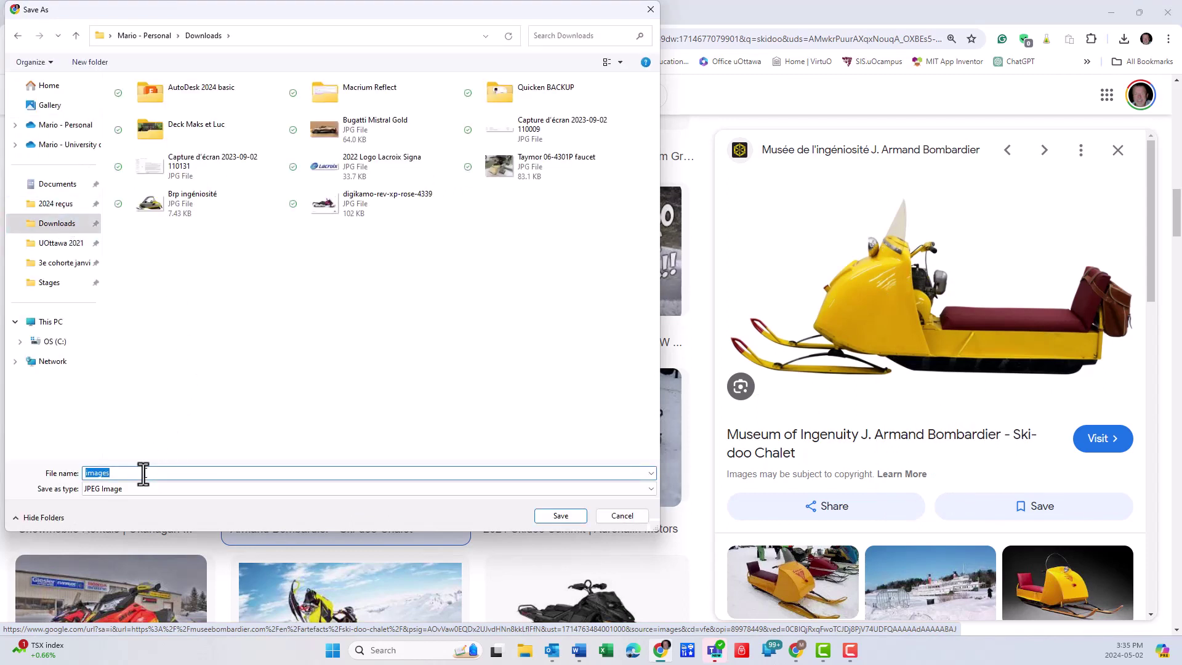
text(skidoo)
key(Return)
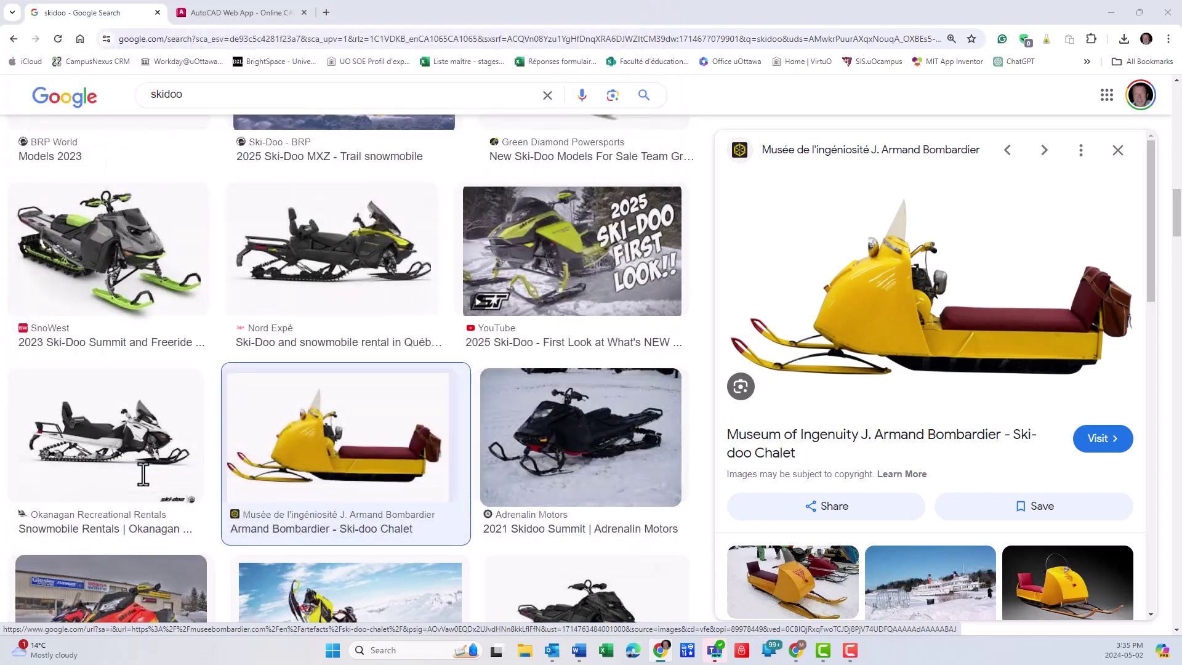
click(237, 13)
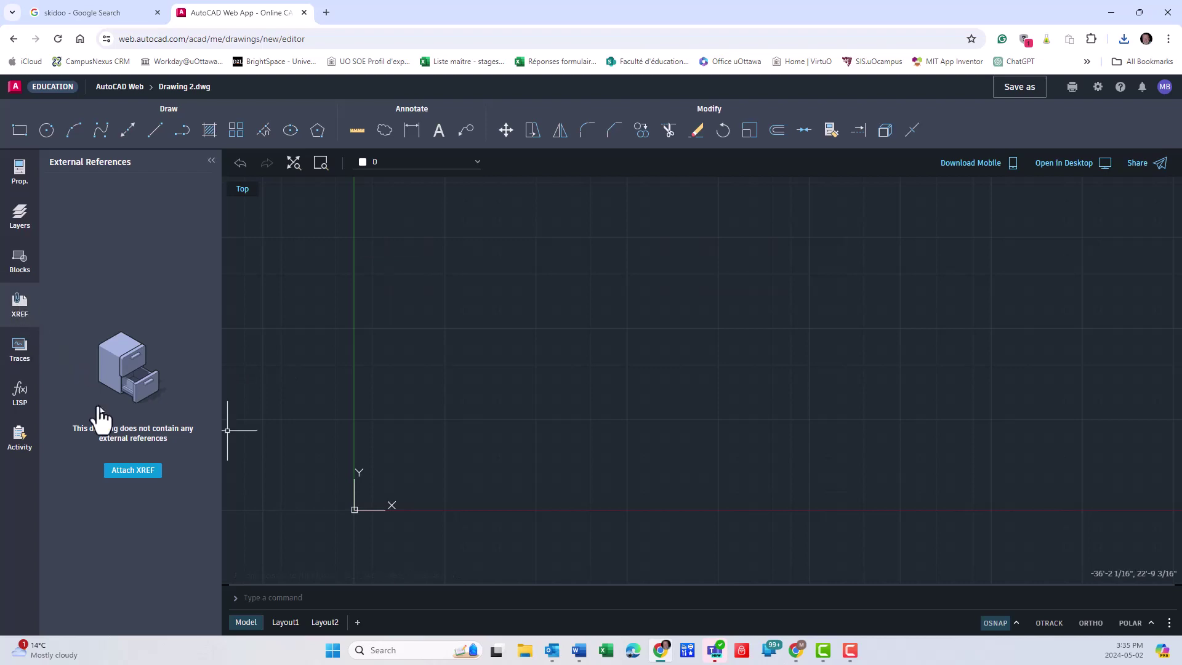
Save the drawing and upload Skidoo.jpg from the computer as the XREF to attach.
click(146, 473)
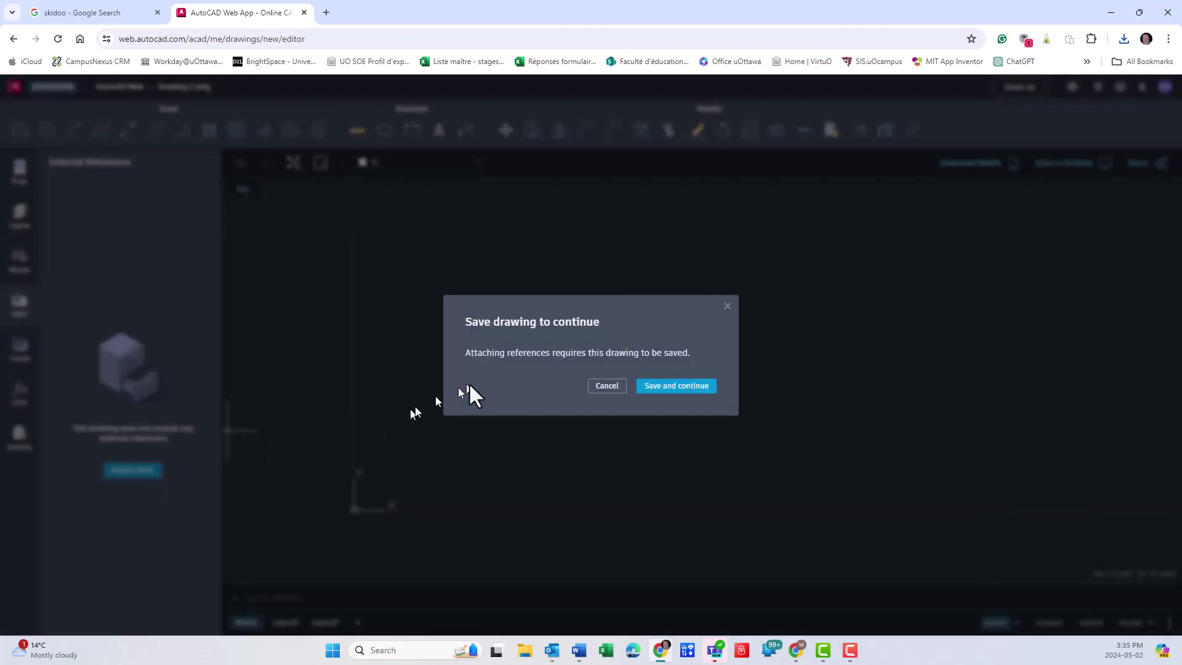
click(676, 386)
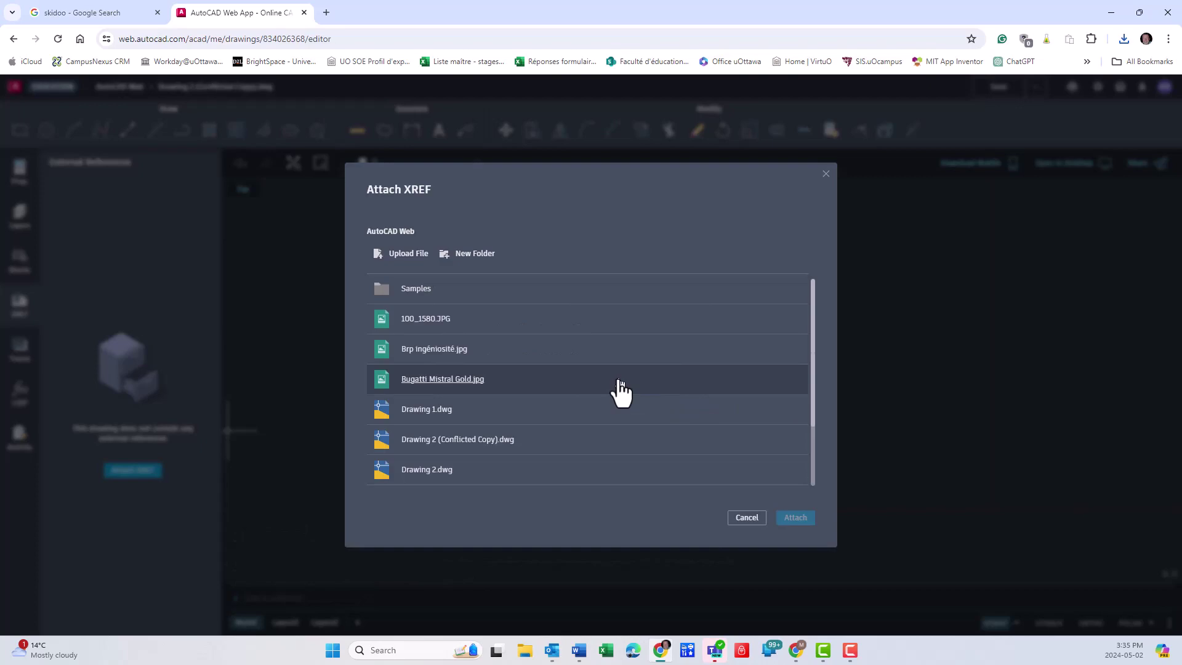
click(393, 261)
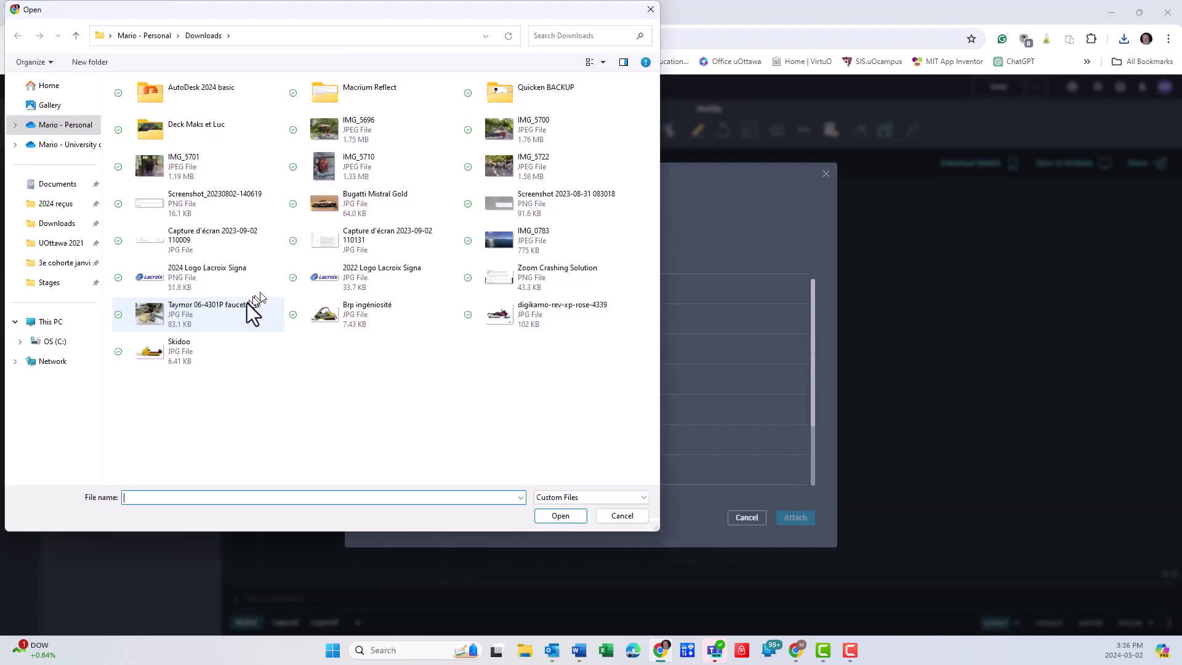
double_click(157, 355)
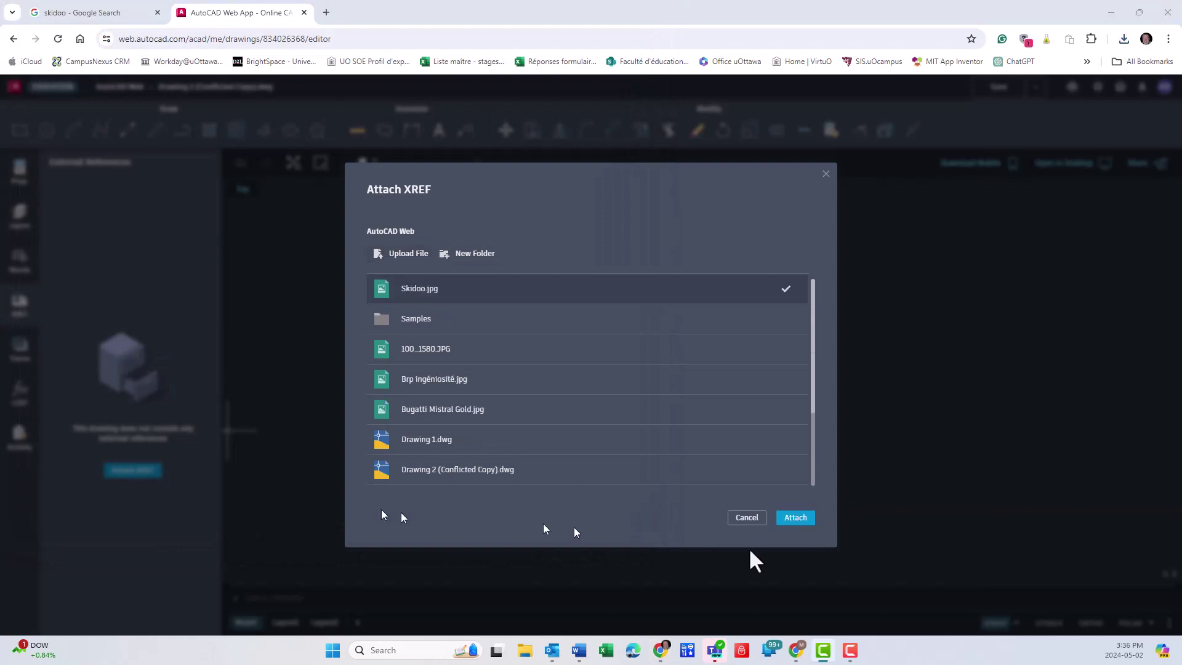
Attach Skidoo.jpg with its insertion point just above and right of the origin.
click(795, 518)
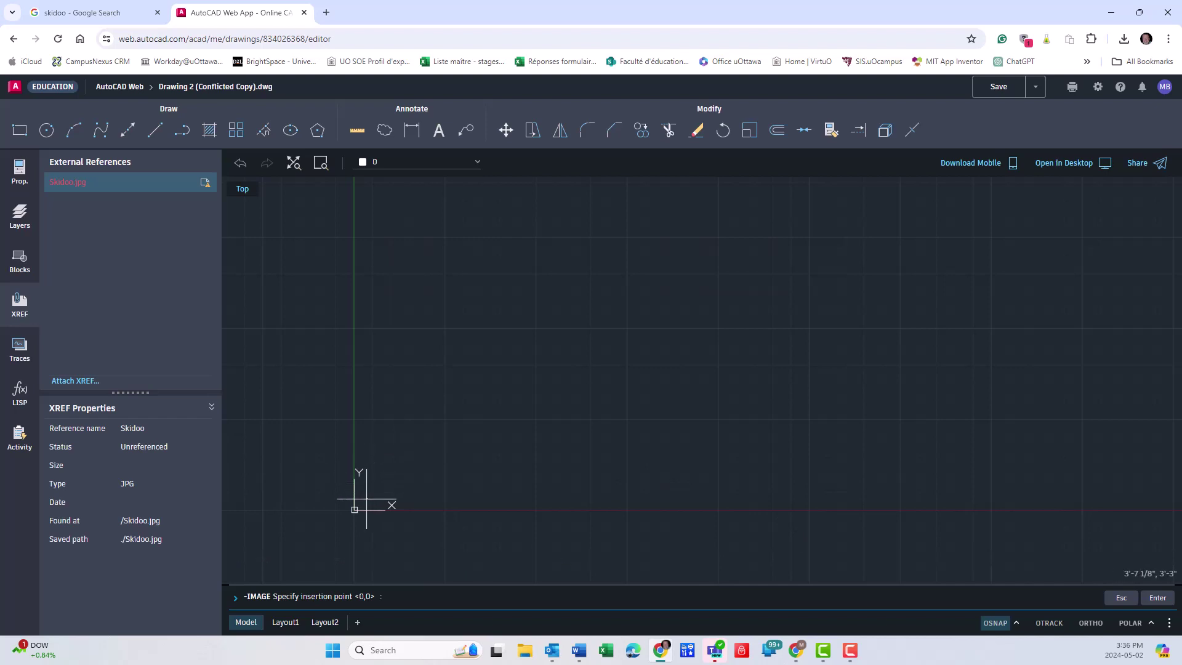
scroll(363, 504, up, 5)
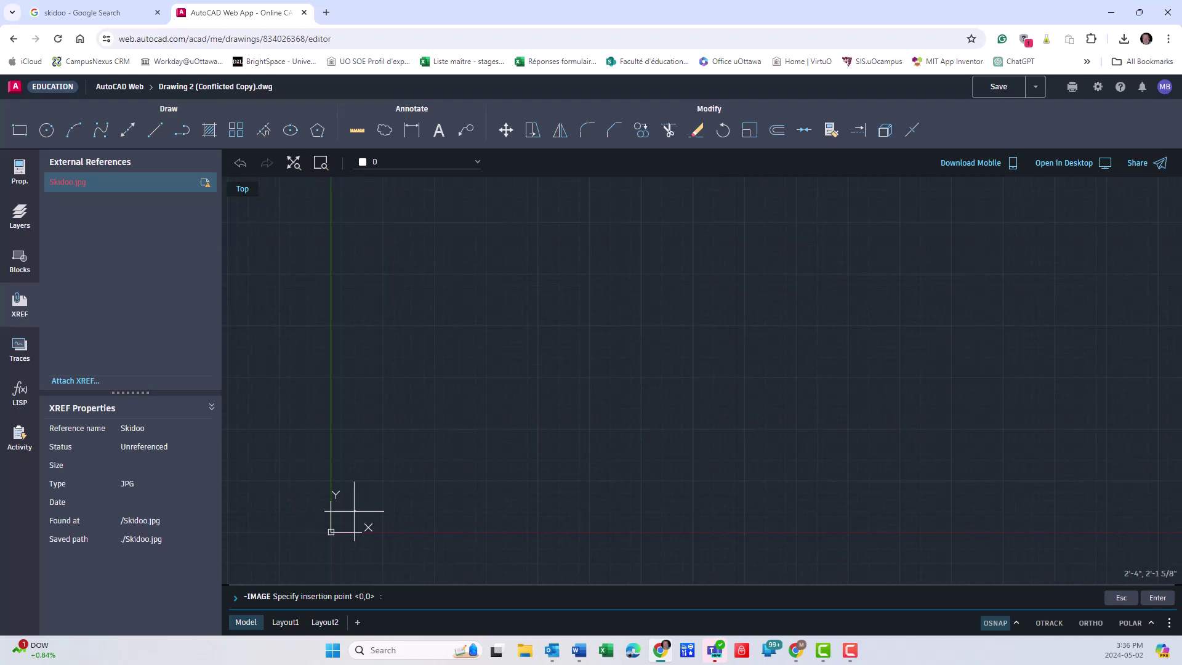
scroll(342, 527, up, 3)
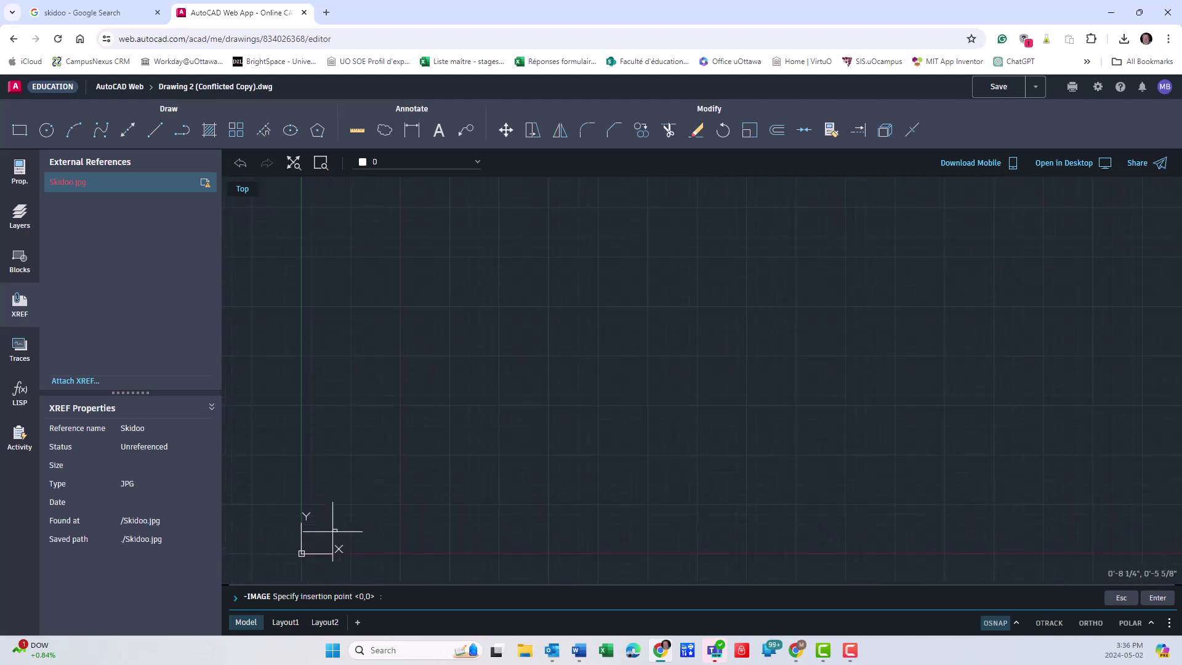
mouse_move(342, 483)
middle_down()
mouse_move(427, 405)
mouse_move(378, 458)
middle_up()
scroll(378, 458, up, 3)
scroll(378, 459, up, 2)
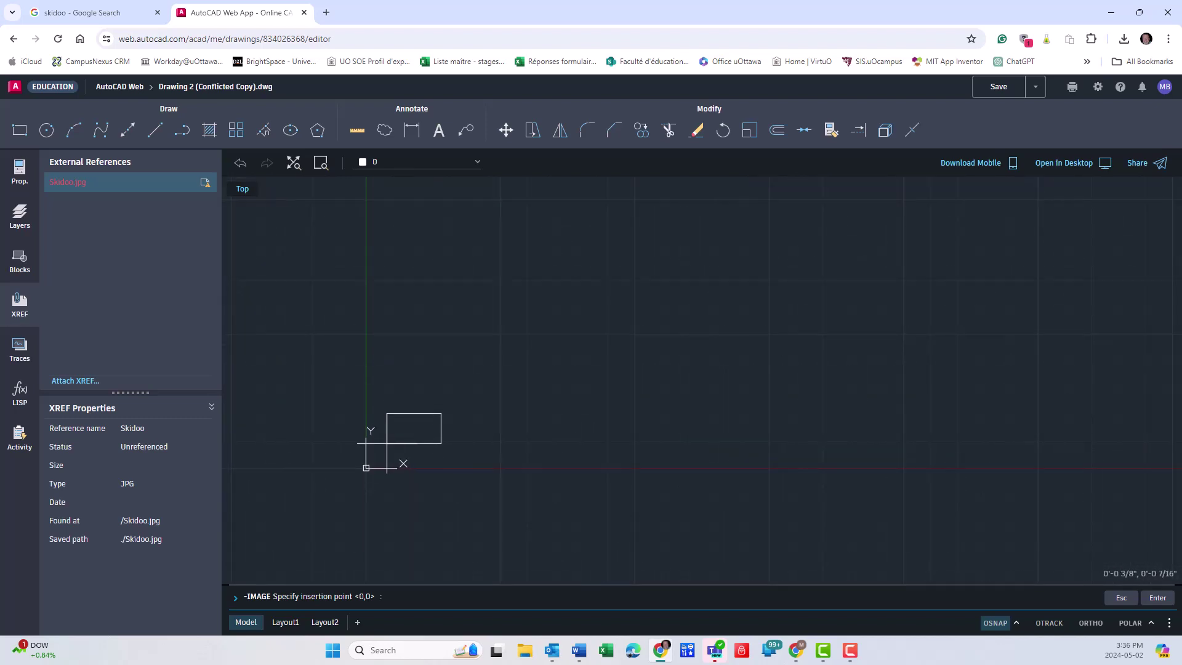
click(394, 431)
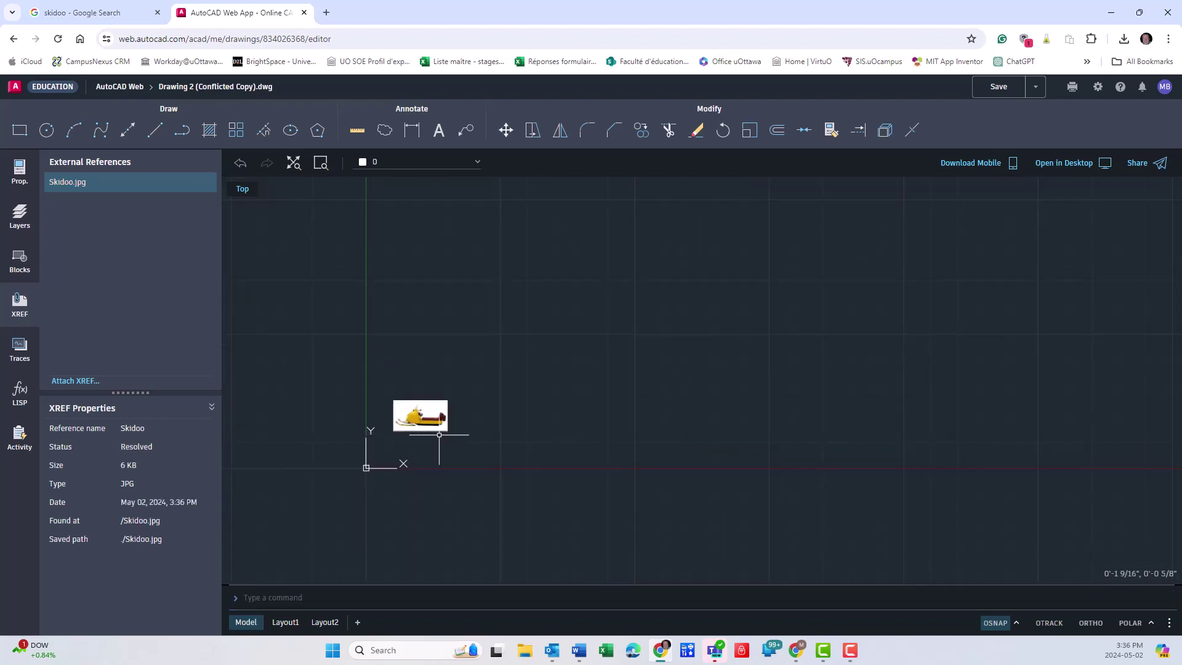
Add a 1" linear dimension above the image, then back out of continuing it.
click(413, 128)
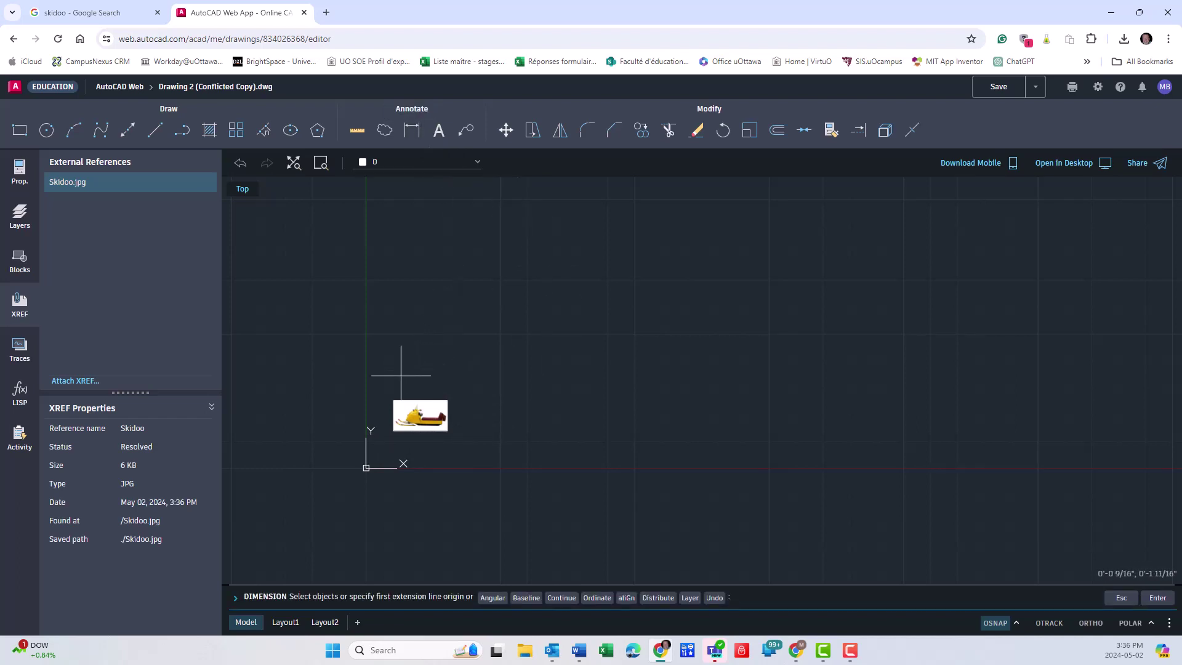
click(393, 397)
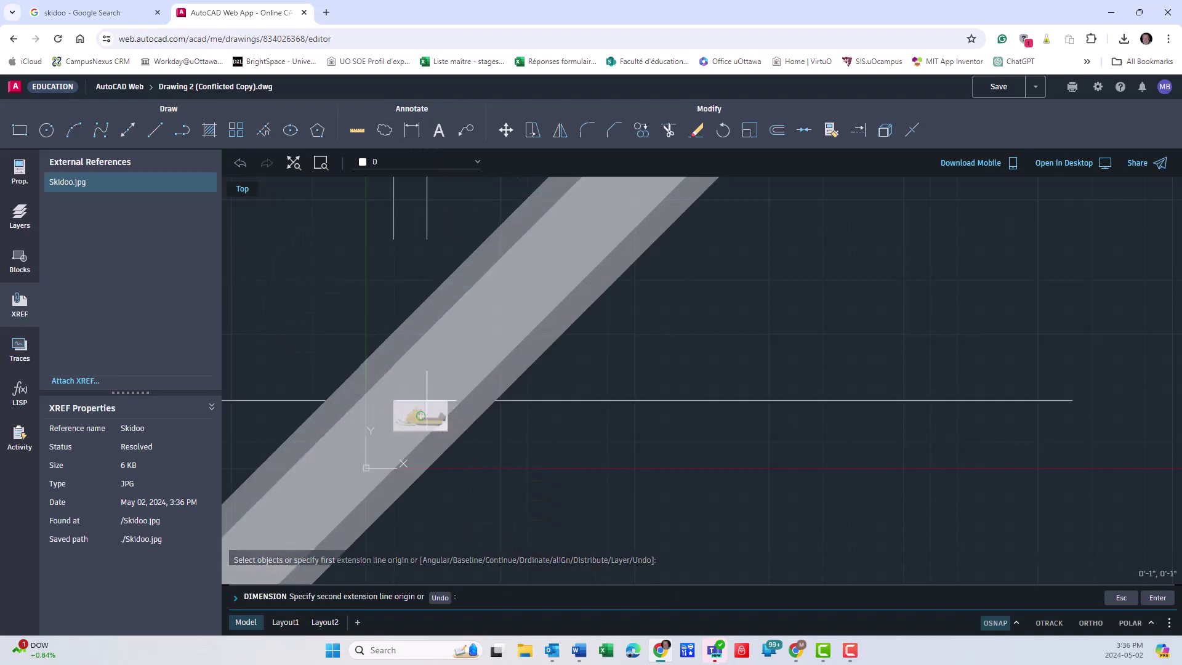
click(446, 399)
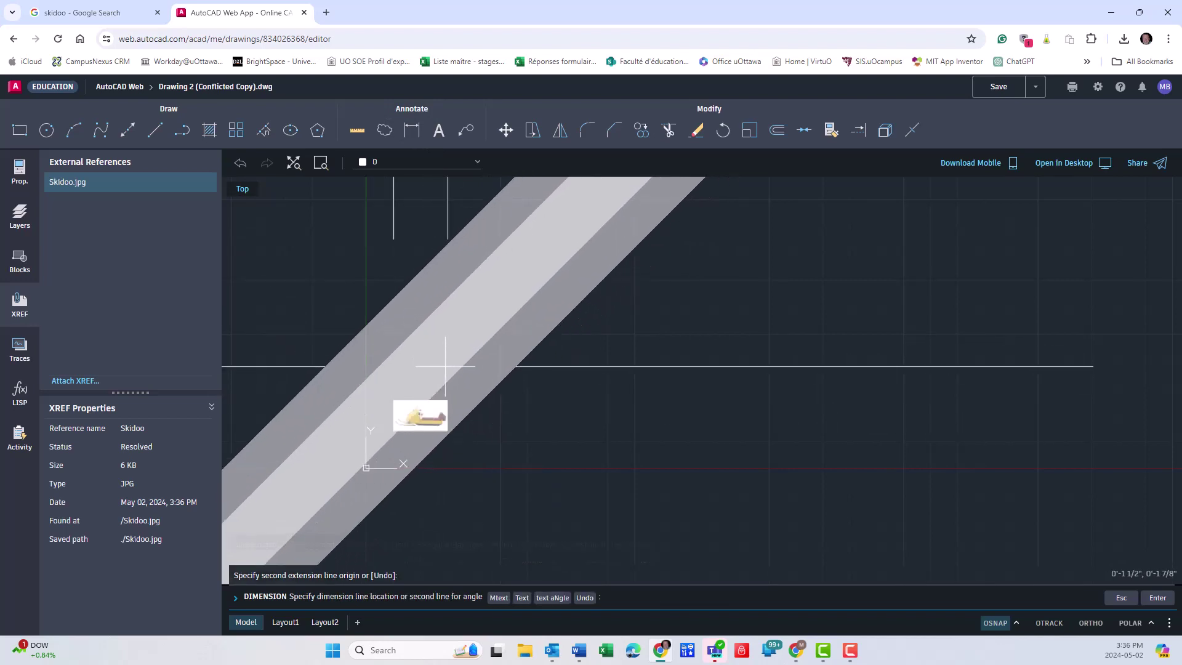
click(428, 271)
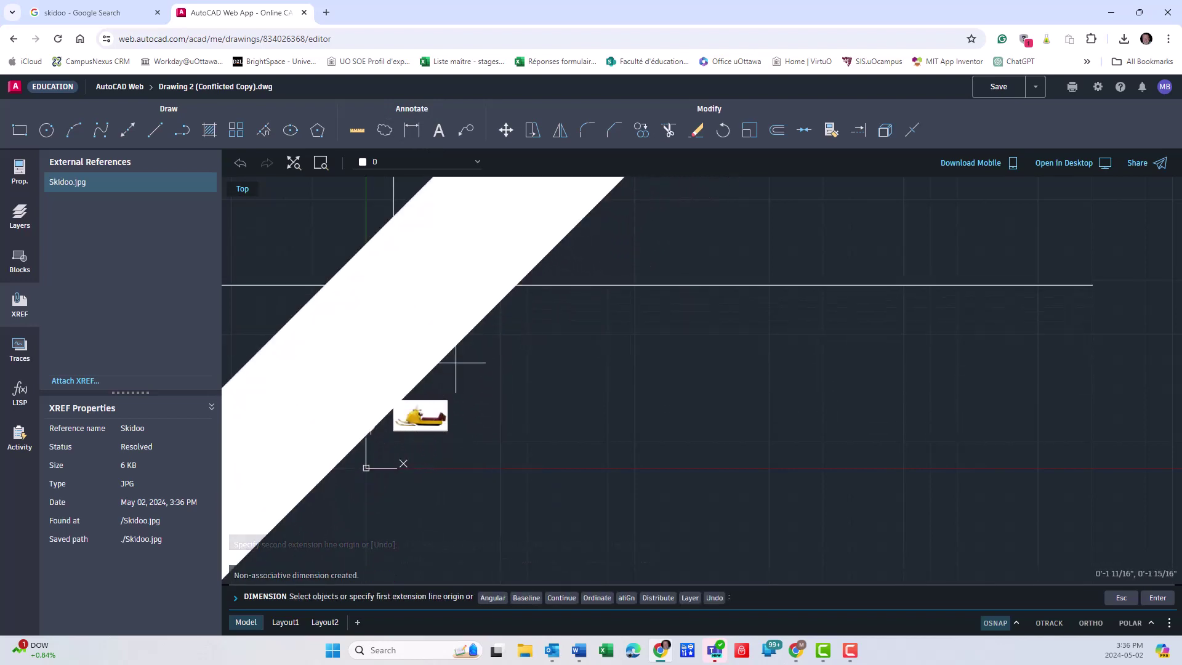
scroll(453, 364, down, 2)
key(c)
key(Return)
scroll(454, 363, down, 2)
scroll(453, 362, down, 2)
scroll(451, 359, down, 2)
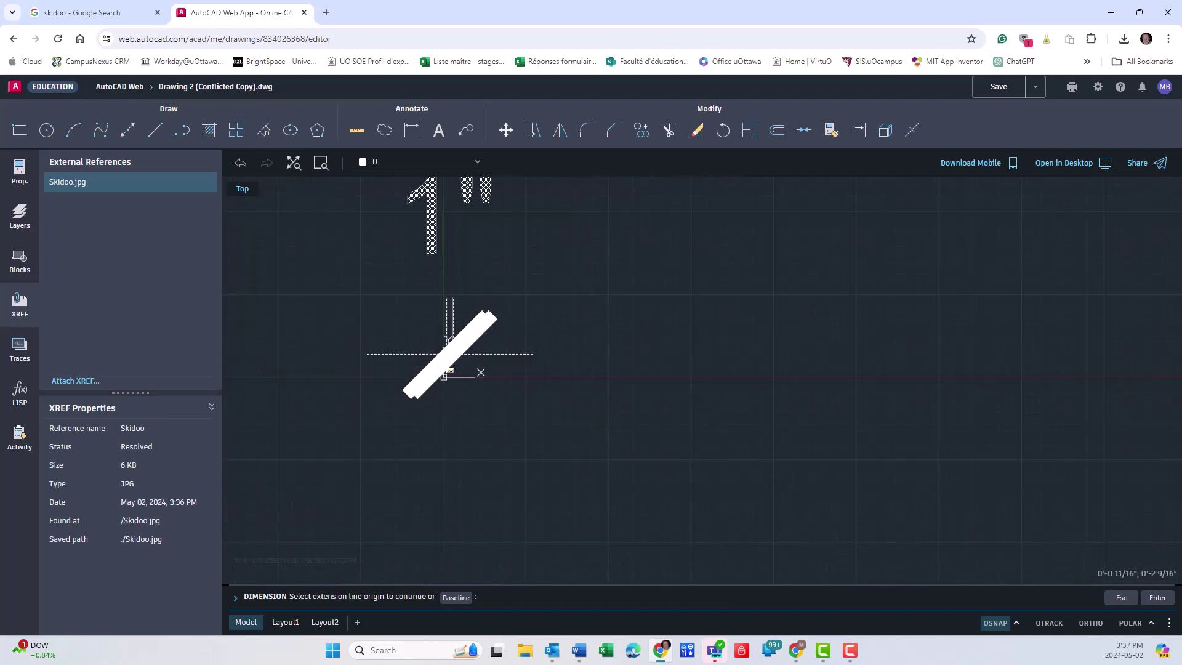
scroll(448, 356, down, 2)
key(Return)
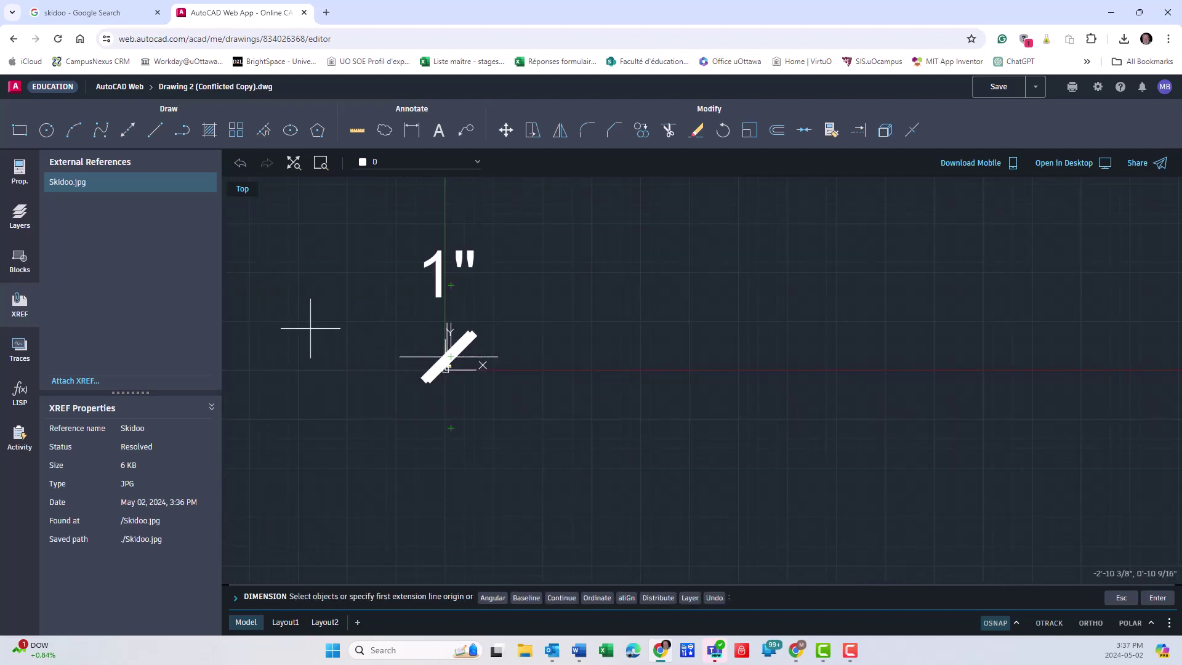
Set the 1" dimension's style to Decimal_0.5 in Properties, then zoom in.
click(19, 180)
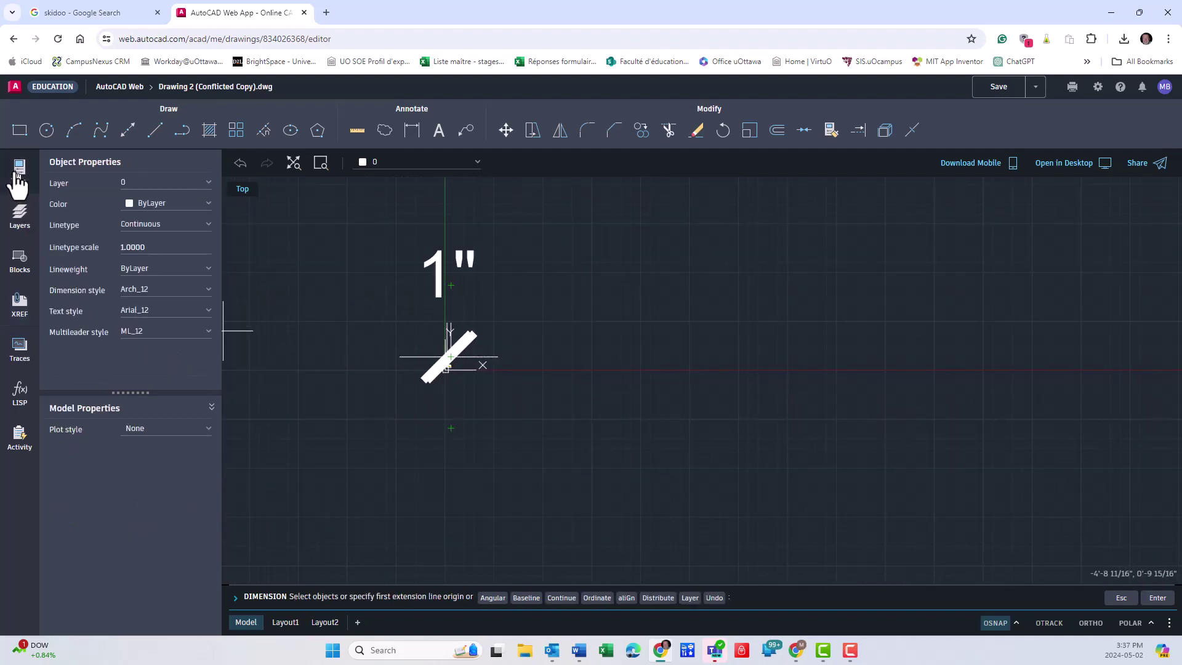
key(Escape)
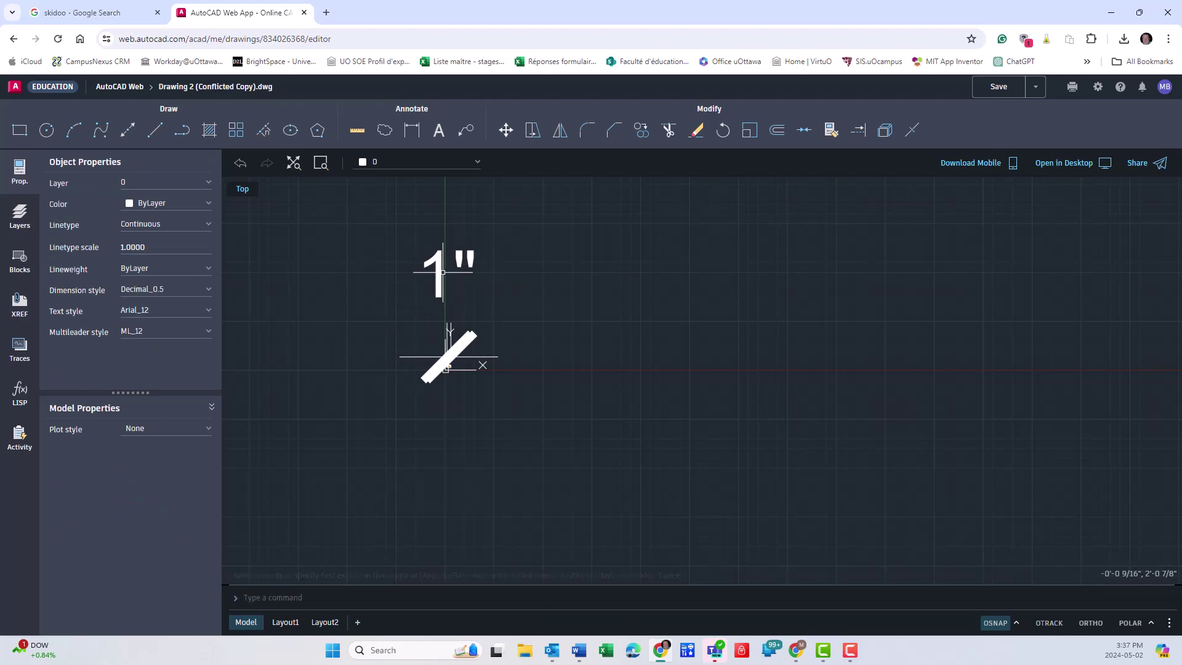
click(439, 271)
mouse_move(187, 314)
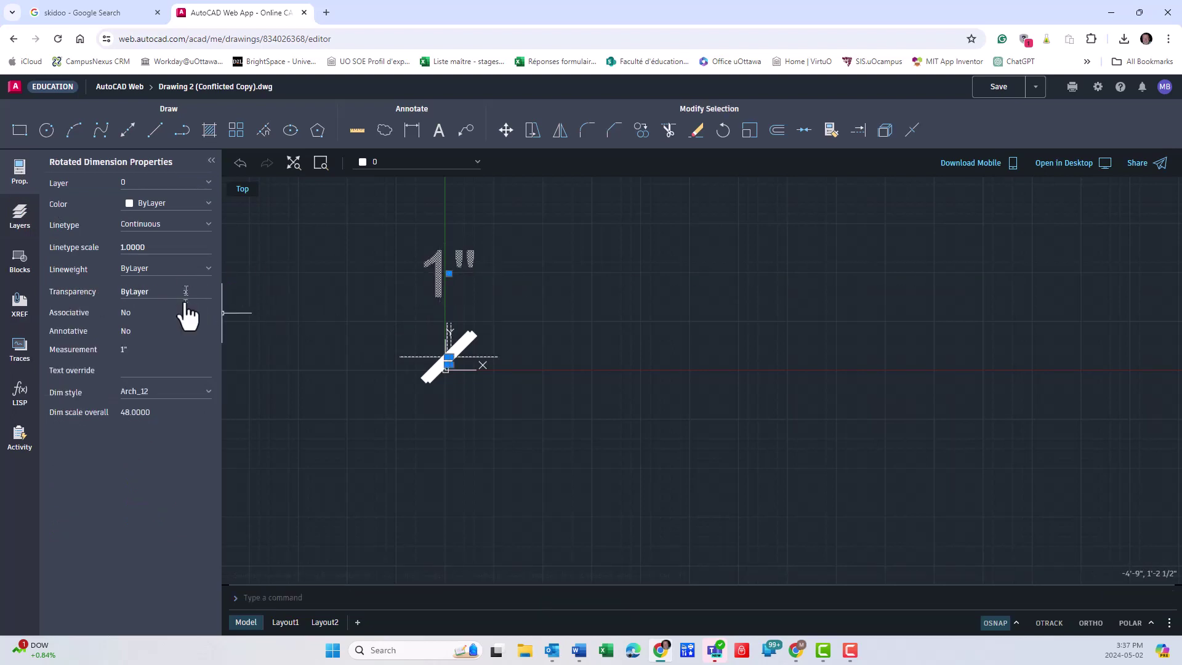
click(200, 392)
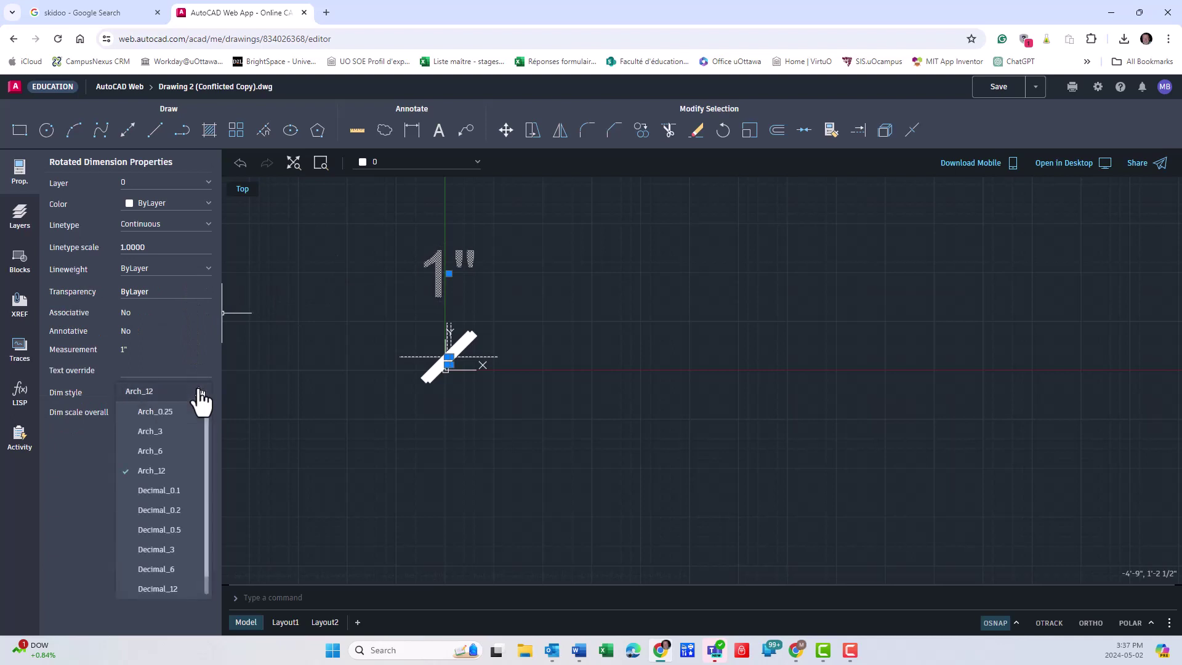
click(167, 530)
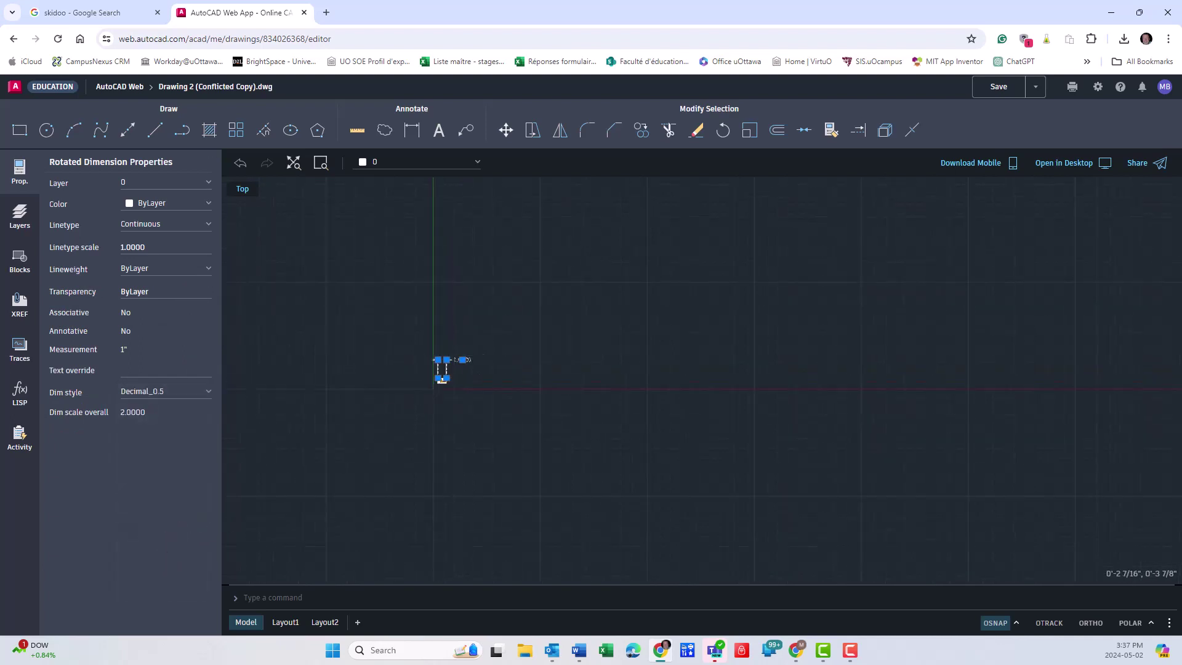
scroll(448, 367, up, 2)
scroll(447, 369, up, 2)
scroll(446, 373, up, 2)
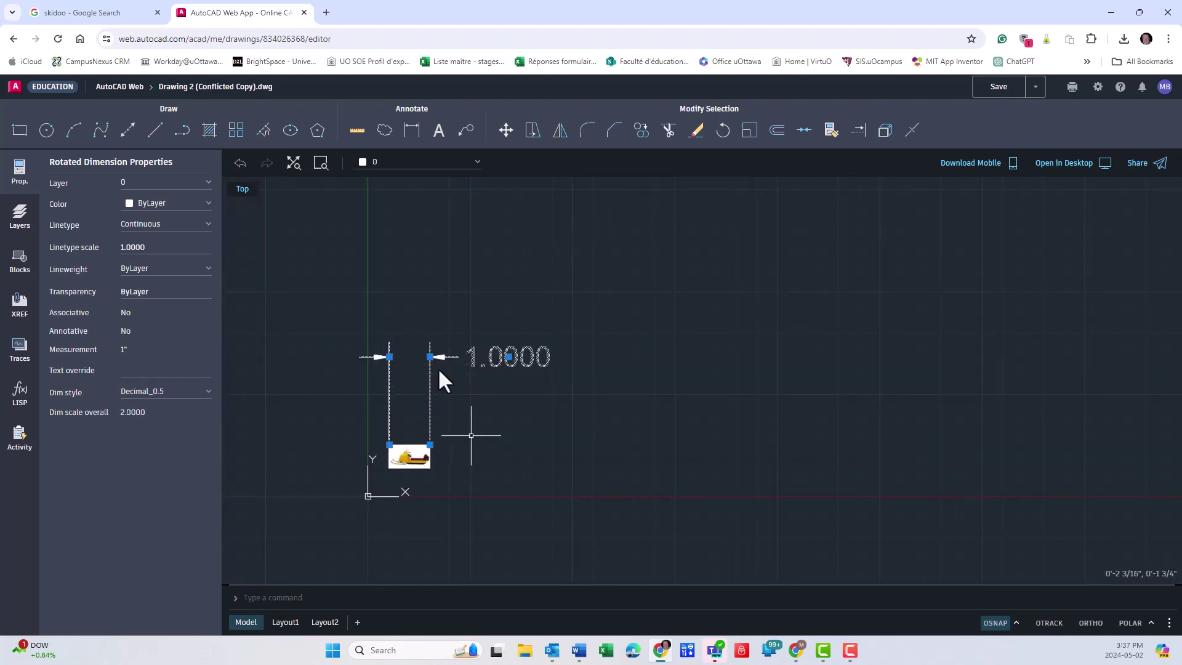
Scale the Skidoo image by 24 about its lower-left corner and recentre the view.
click(751, 131)
click(503, 514)
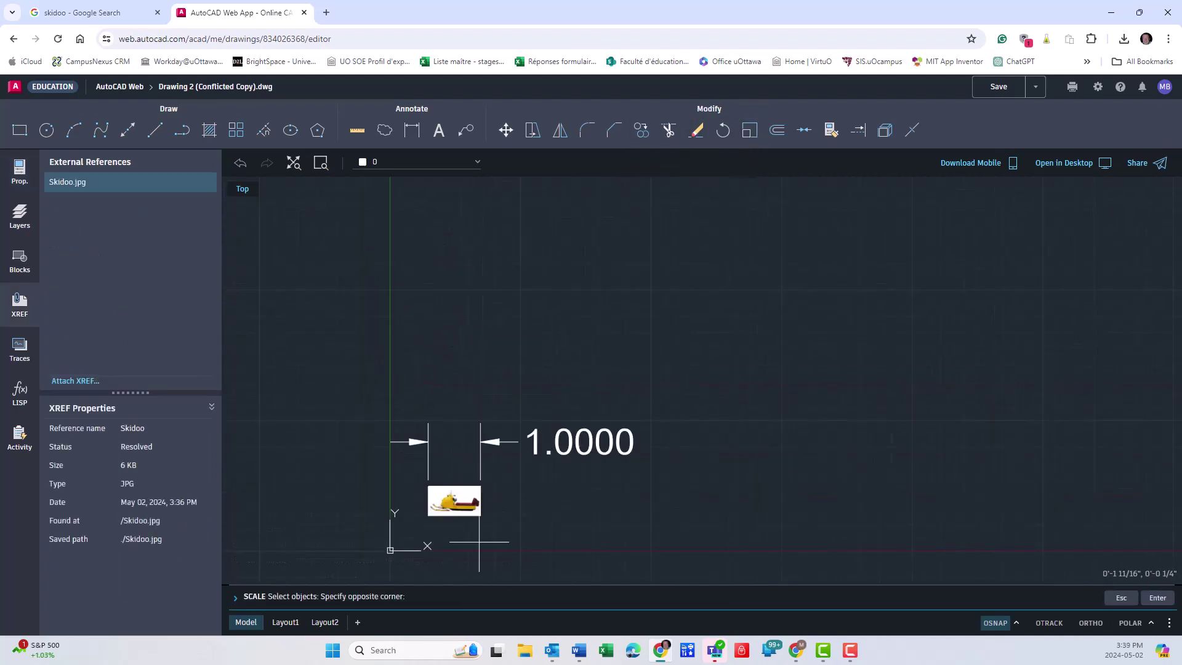
click(449, 572)
click(470, 552)
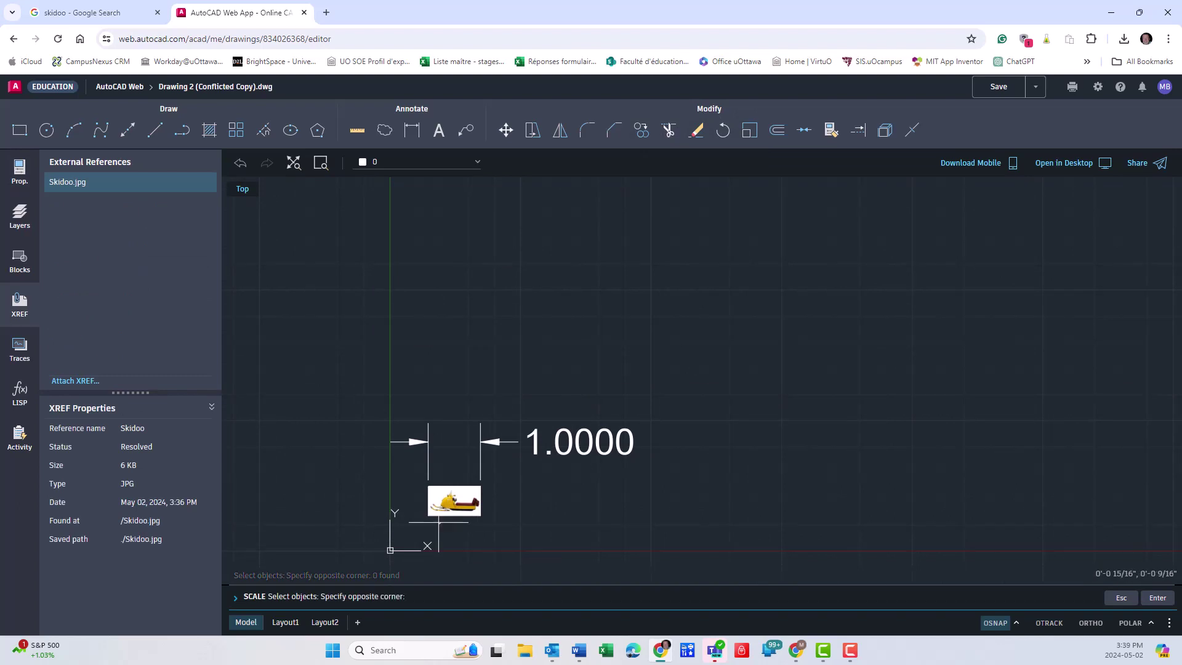
click(404, 499)
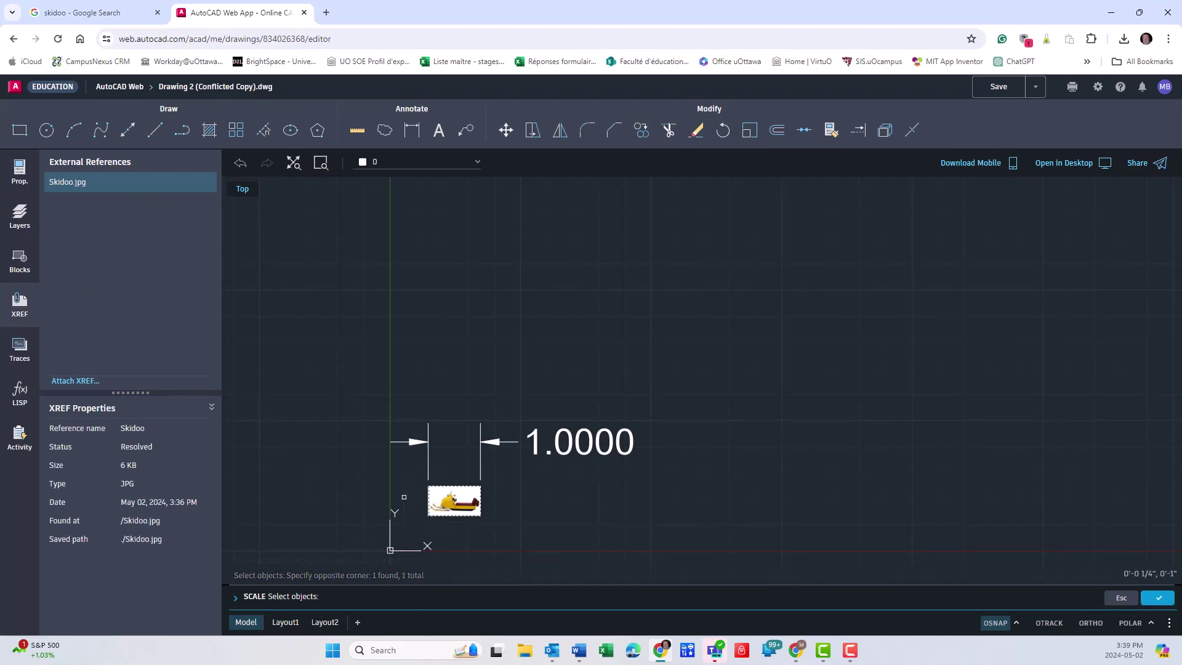
key(Return)
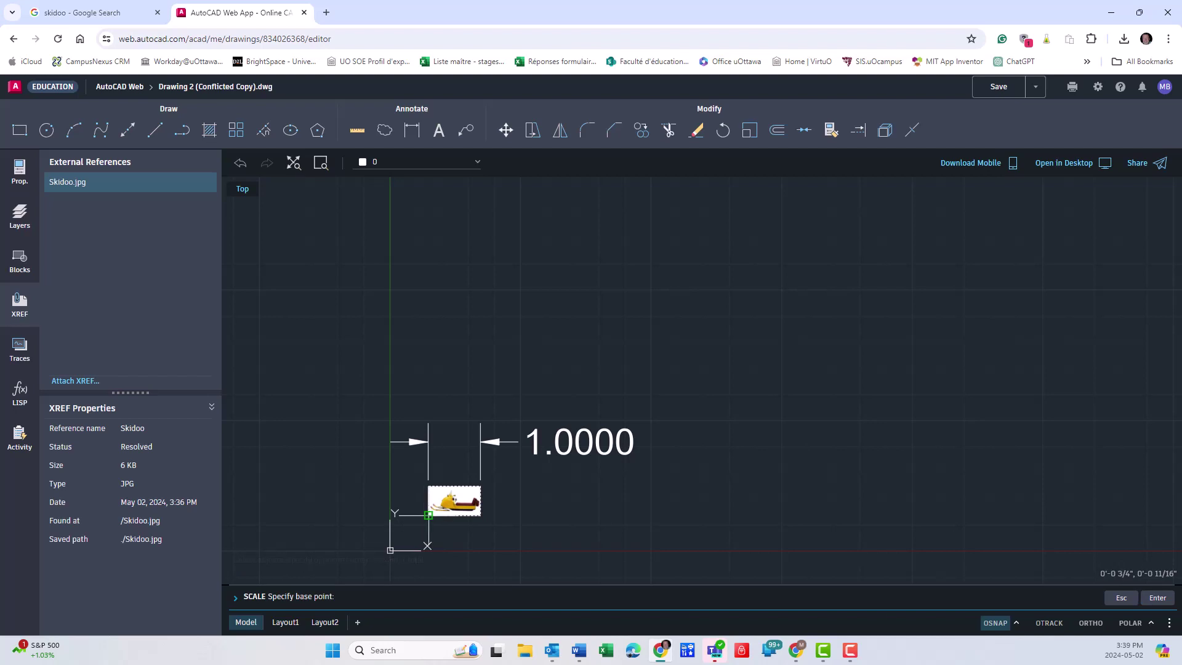
click(428, 514)
text(24)
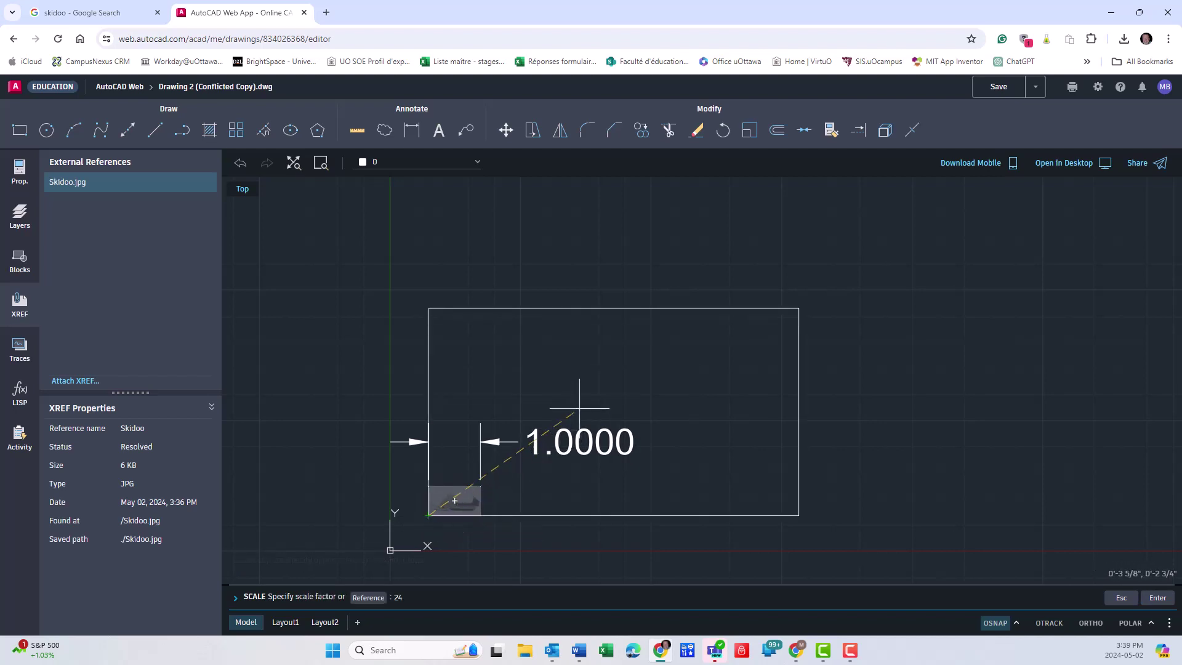
key(Return)
key(Escape)
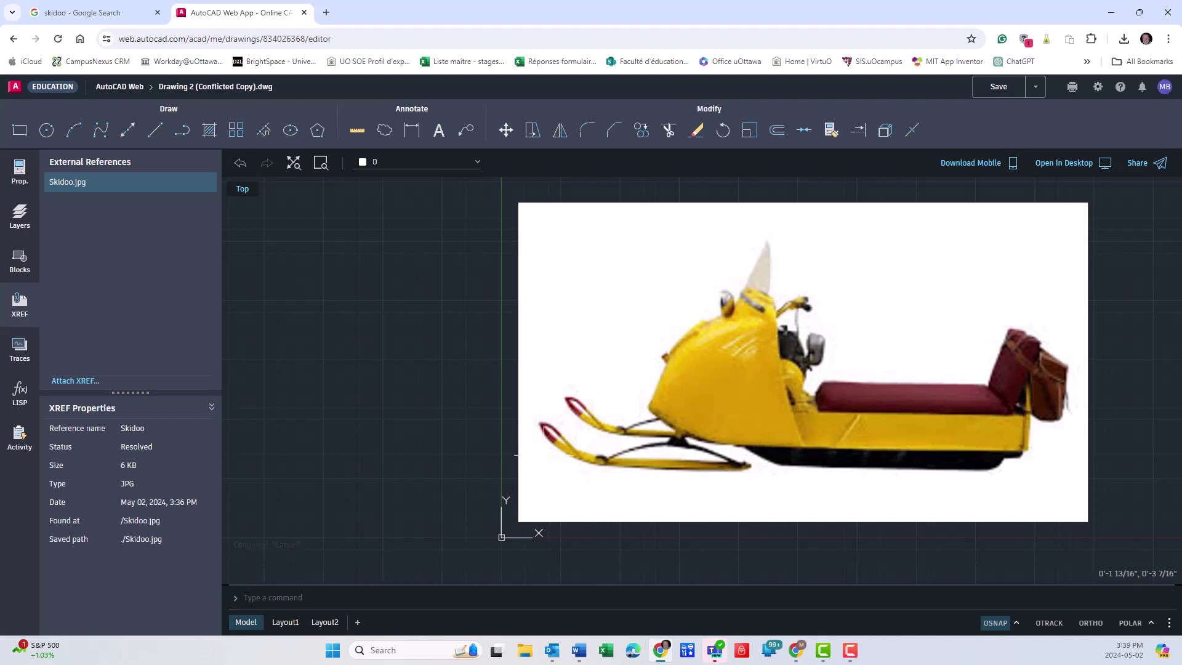
middle_drag(616, 259, 397, 331)
Dimension the image's top edge at 24.0000, then window-select the image with its dimension.
click(412, 130)
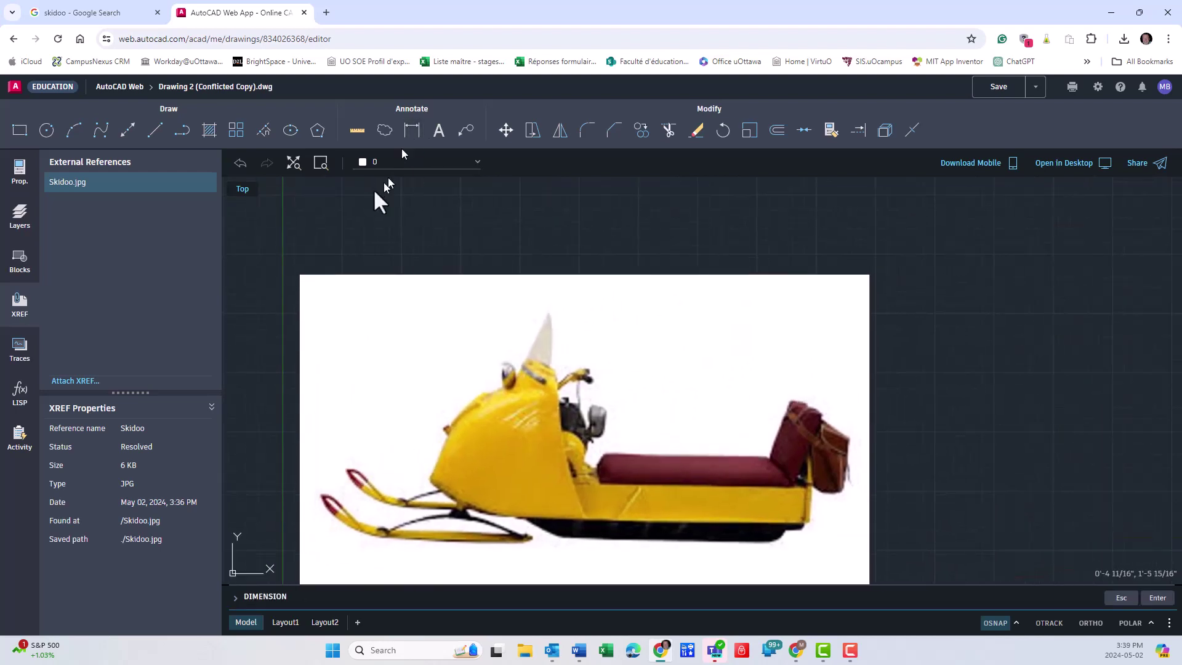
click(298, 271)
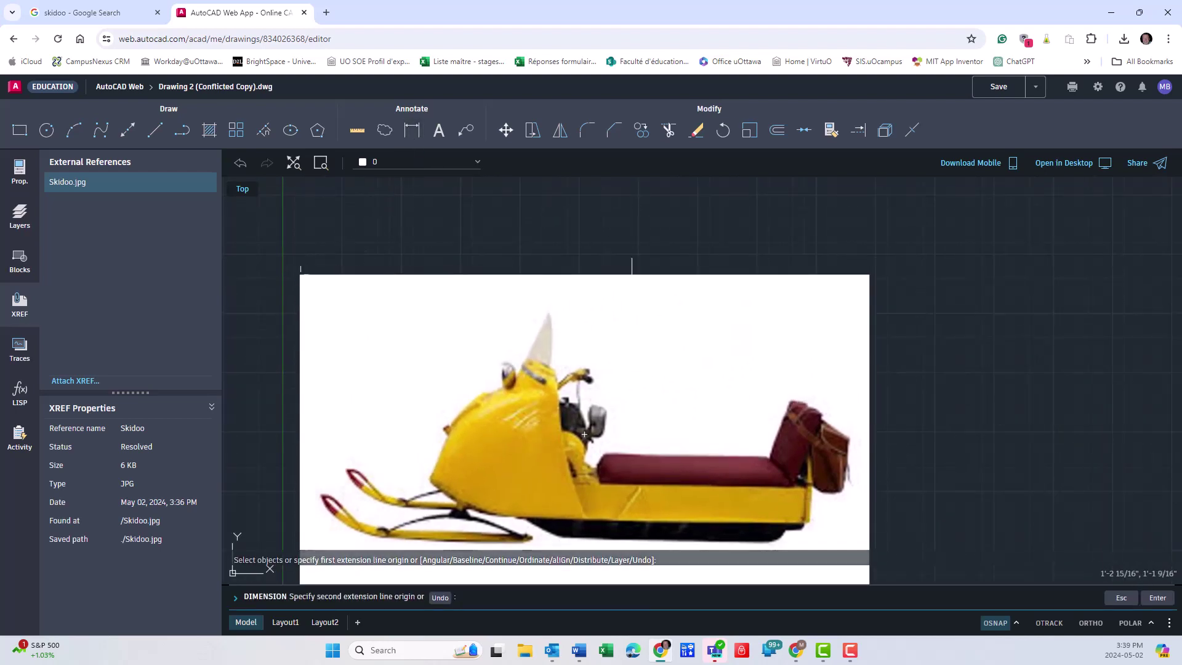
click(869, 275)
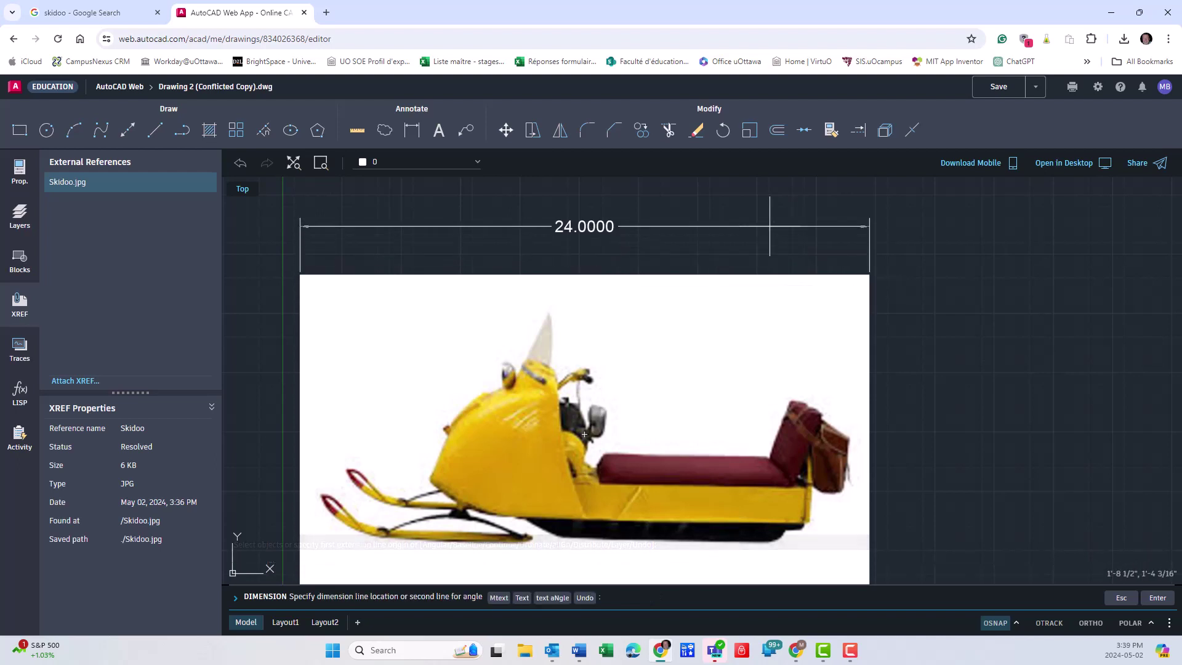
click(695, 243)
scroll(694, 275, down, 3)
scroll(693, 297, down, 2)
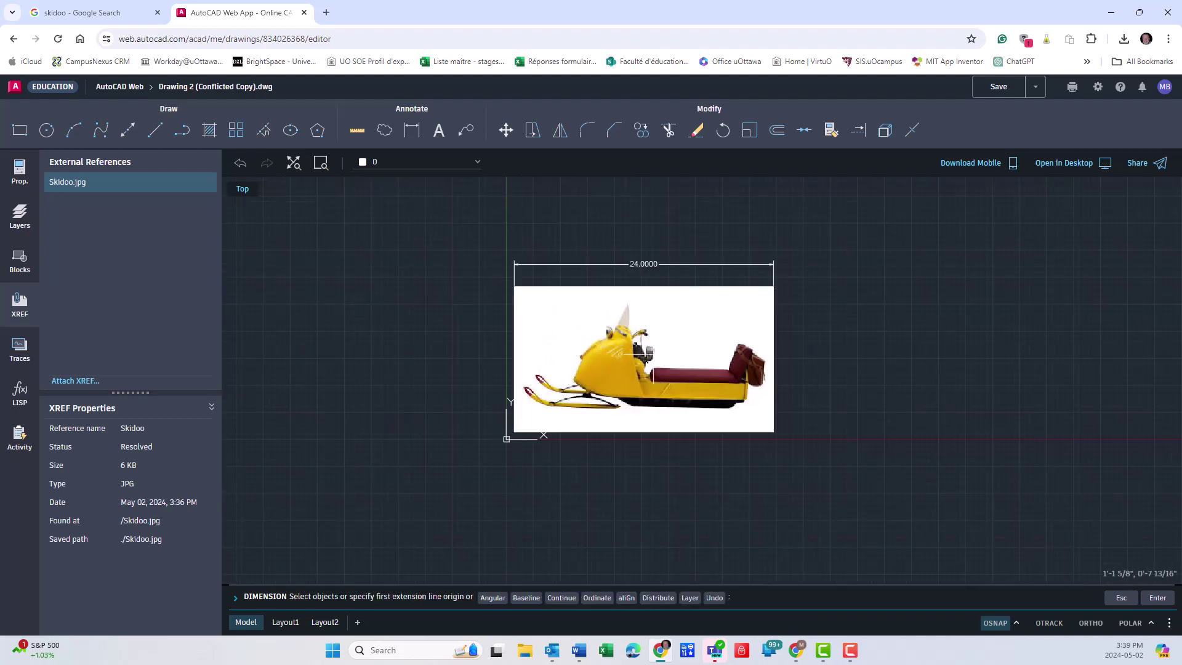
key(Escape)
key(Escape)
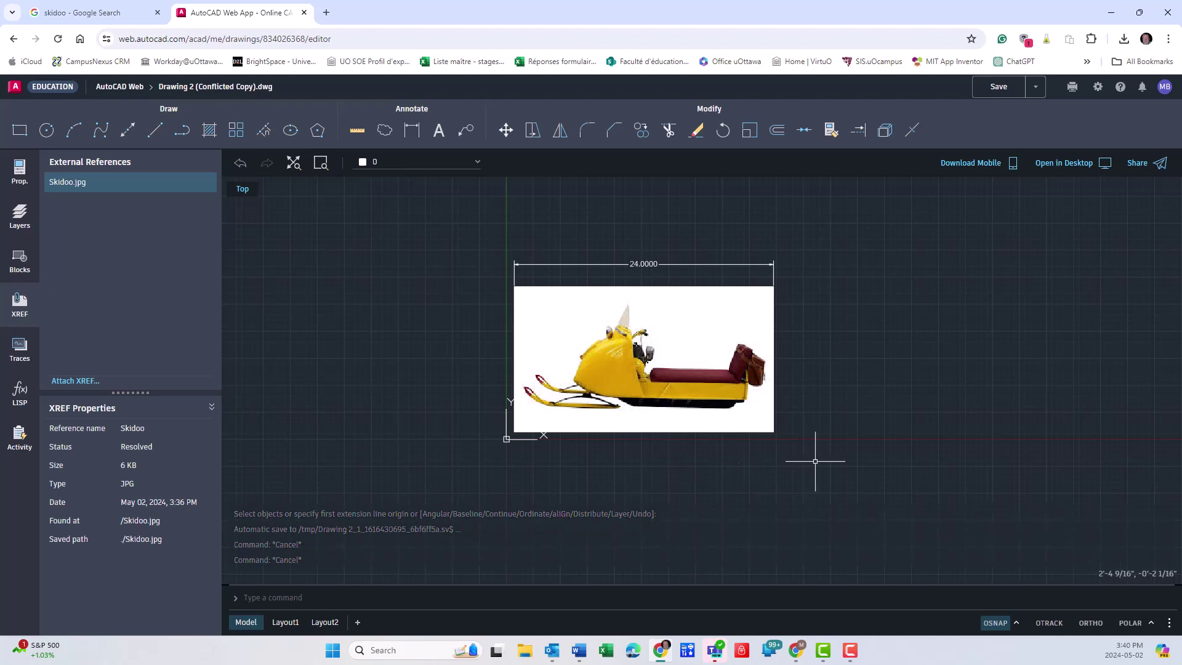
click(803, 440)
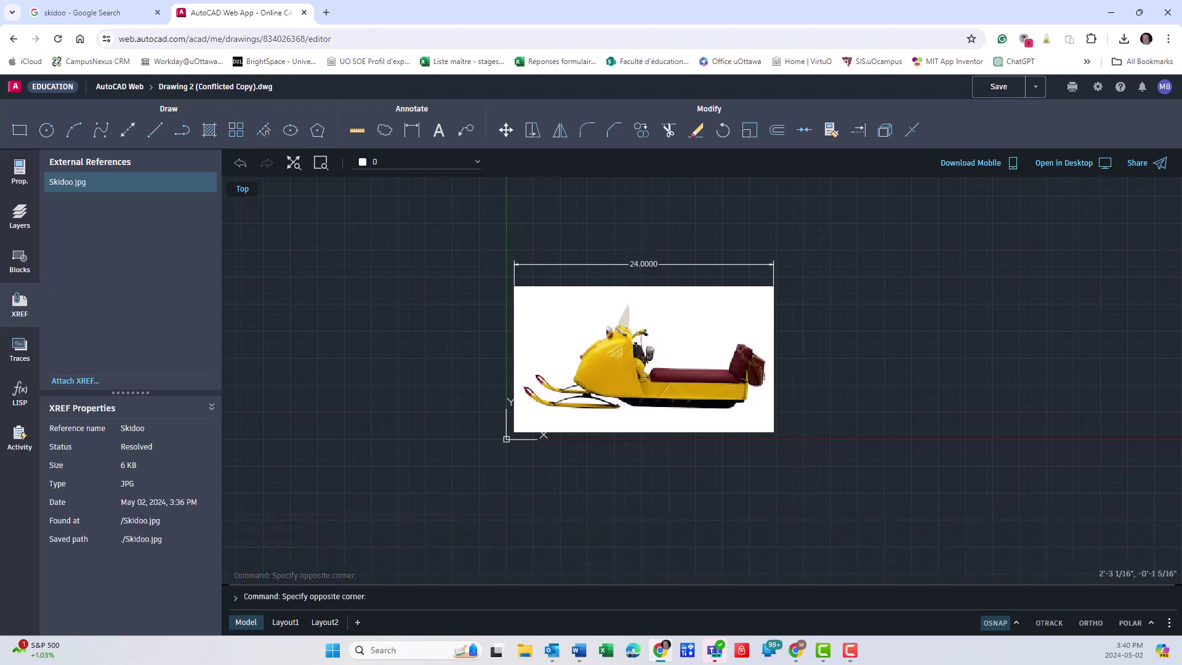
click(588, 231)
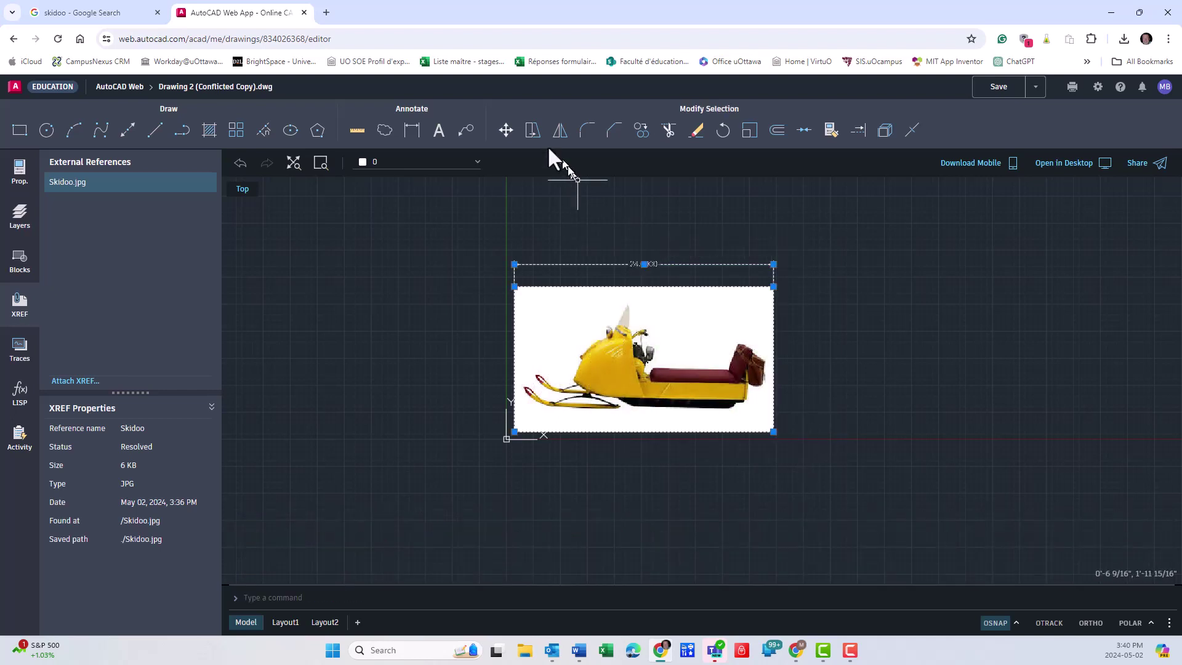
Move the image and dimension so the image's lower-left corner snaps to the origin.
click(507, 131)
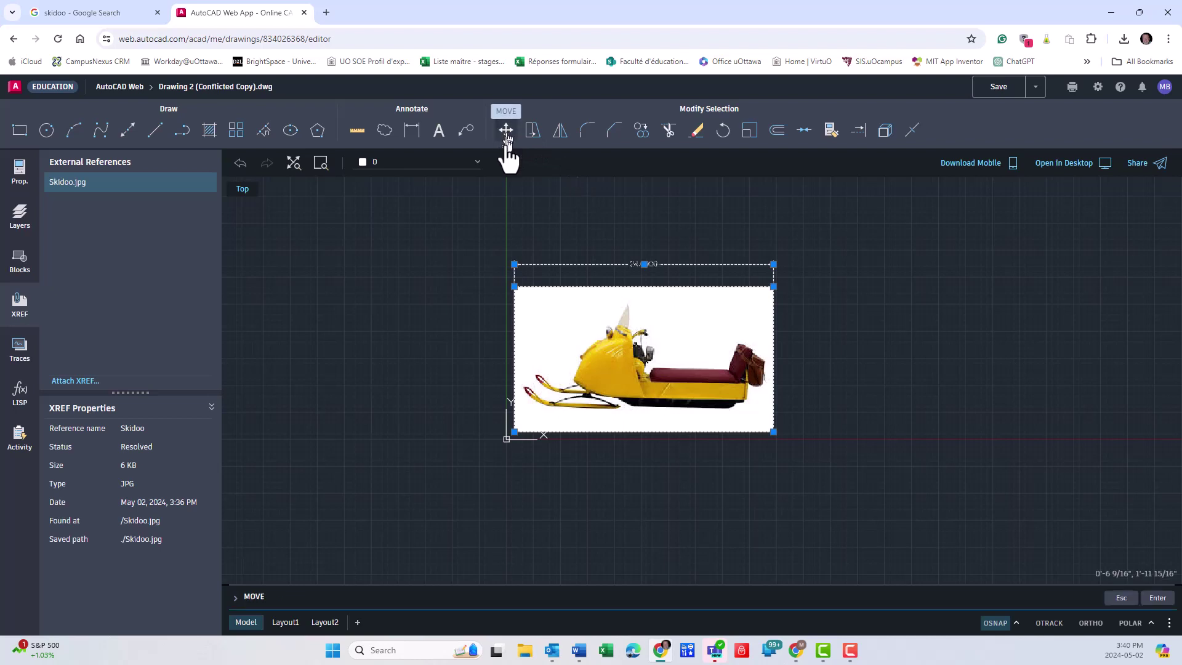
click(515, 432)
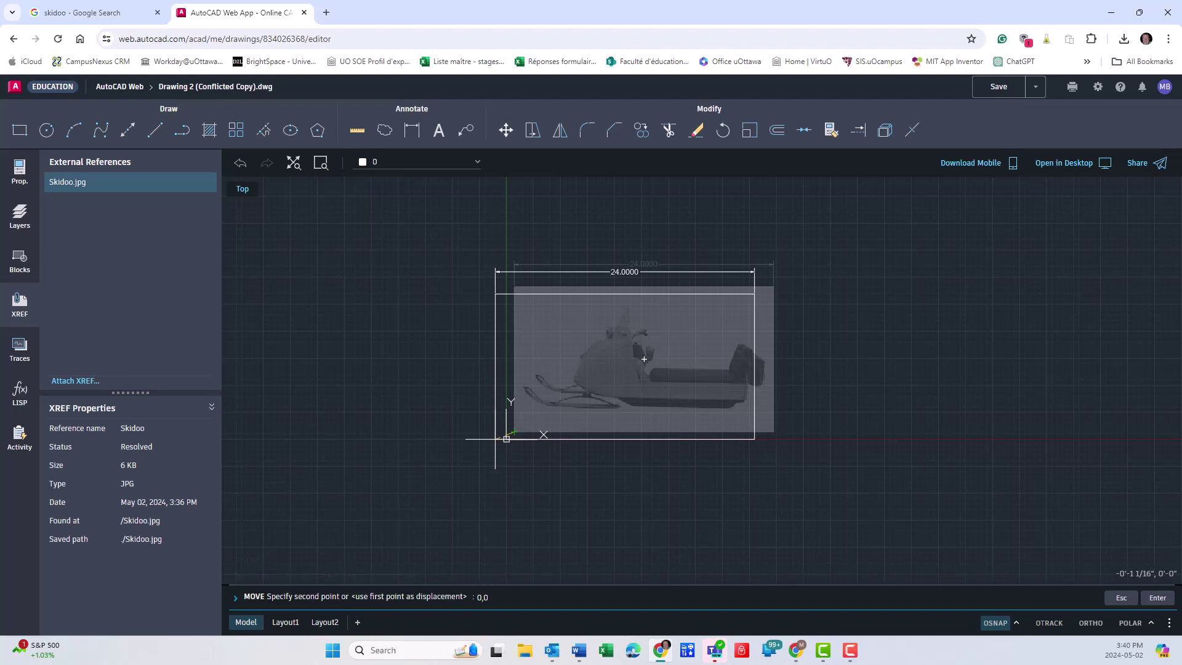
click(495, 439)
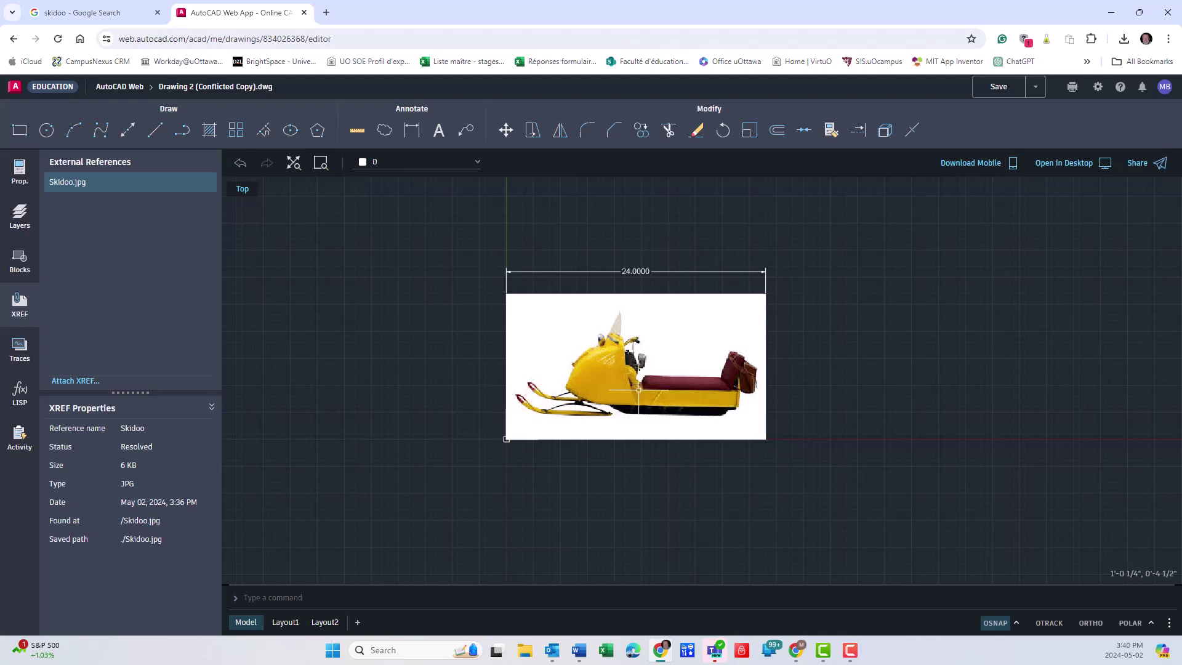
scroll(635, 395, up, 1)
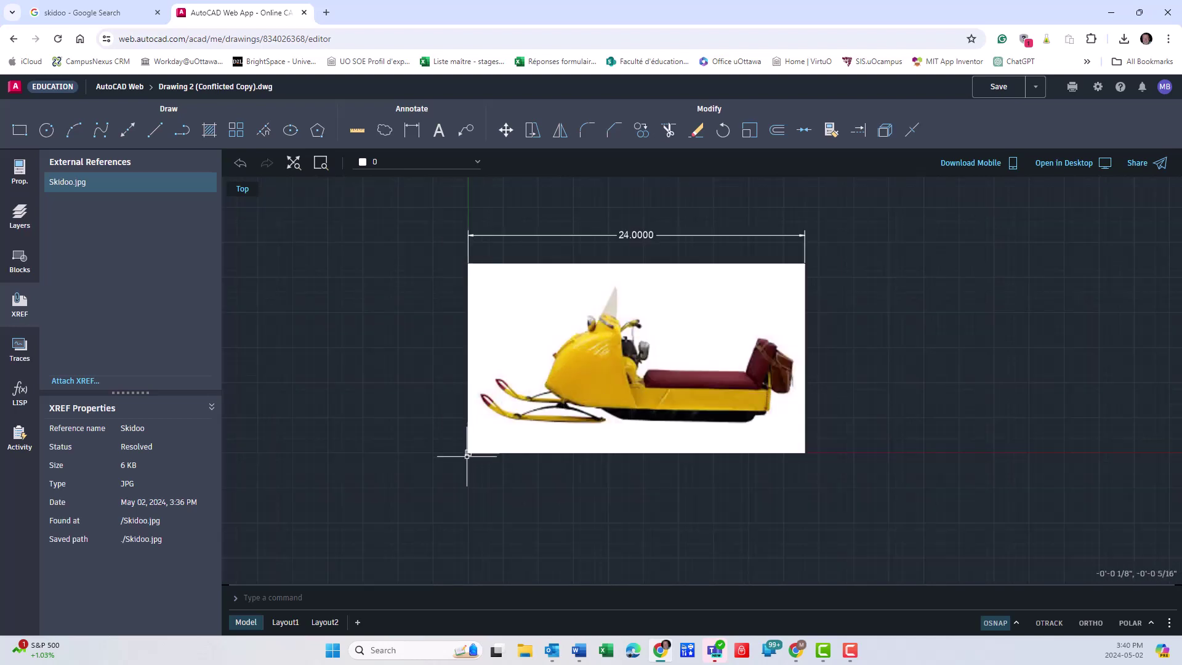
scroll(234, 207, up, 1)
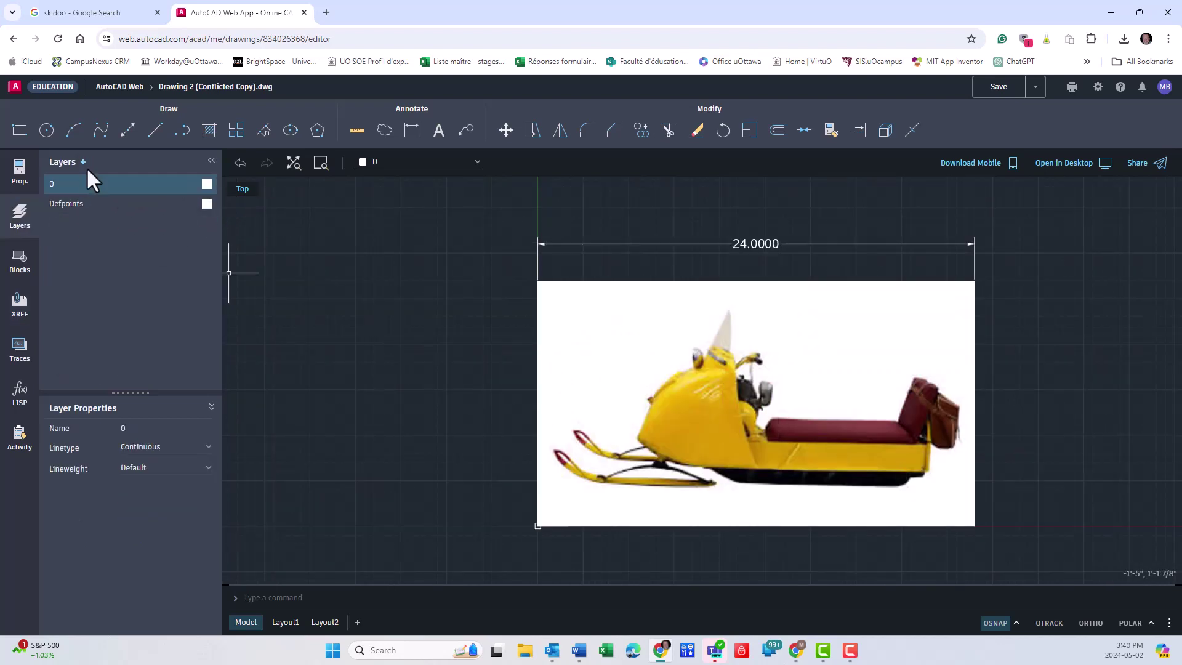
Set Layer1's colour to red in the Layers panel and make Layer1 the current layer.
mouse_move(129, 223)
click(207, 224)
click(234, 270)
click(126, 231)
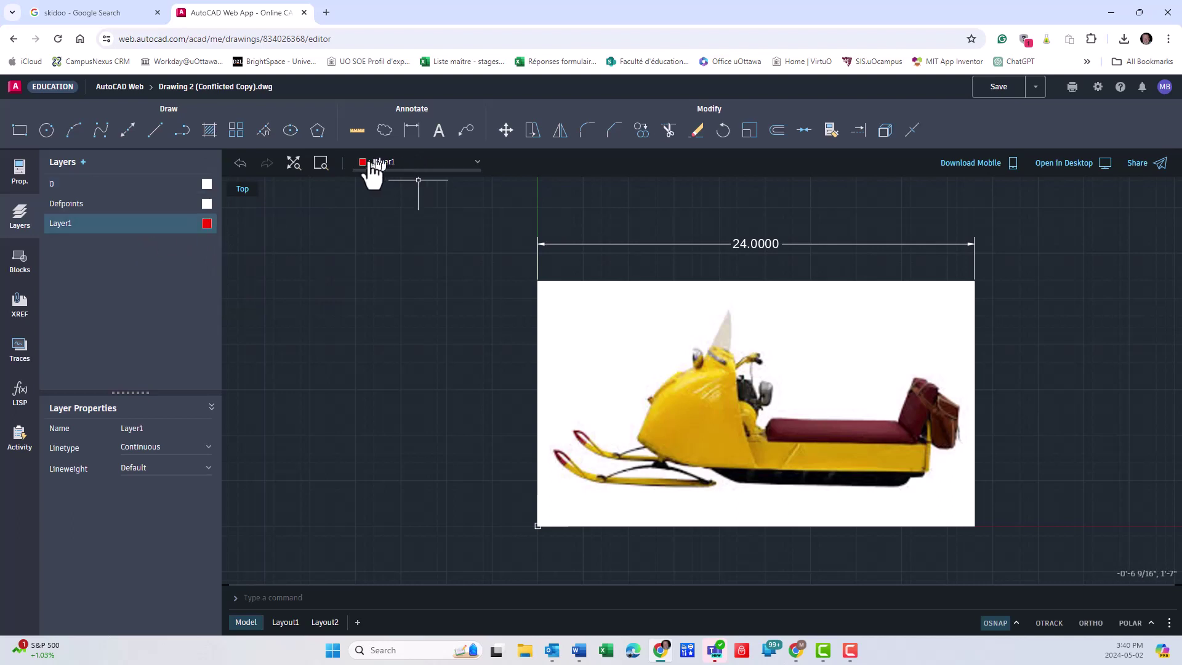
click(154, 130)
Draw a red line along the track's underside from front to rear.
scroll(737, 509, up, 3)
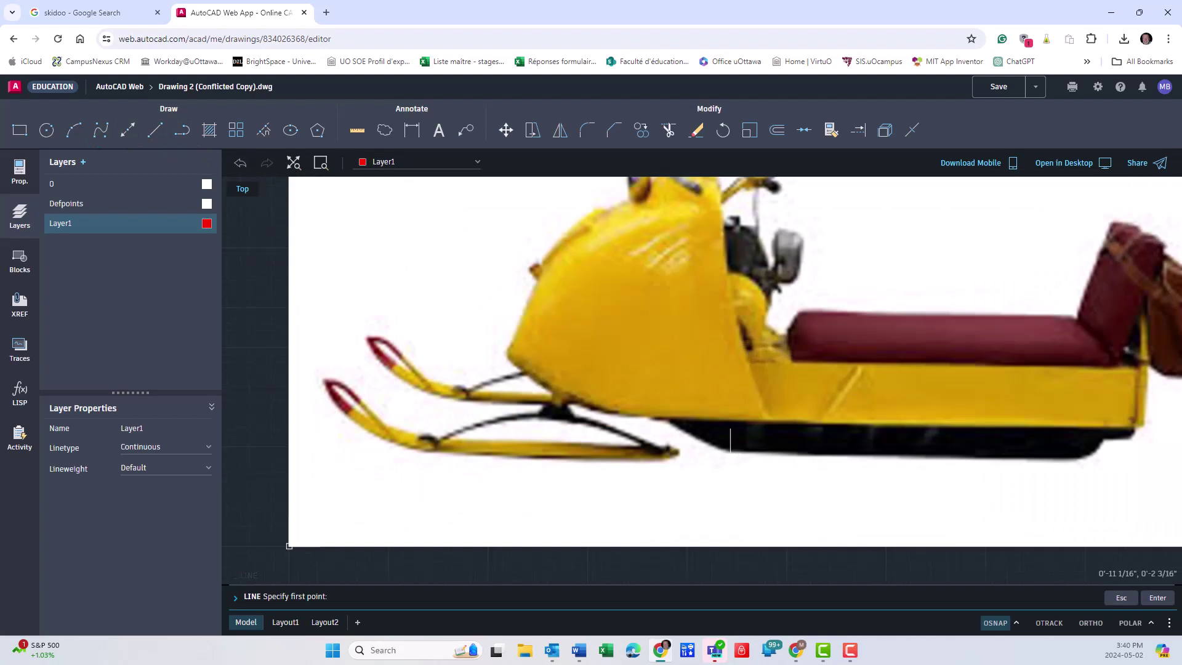
click(728, 459)
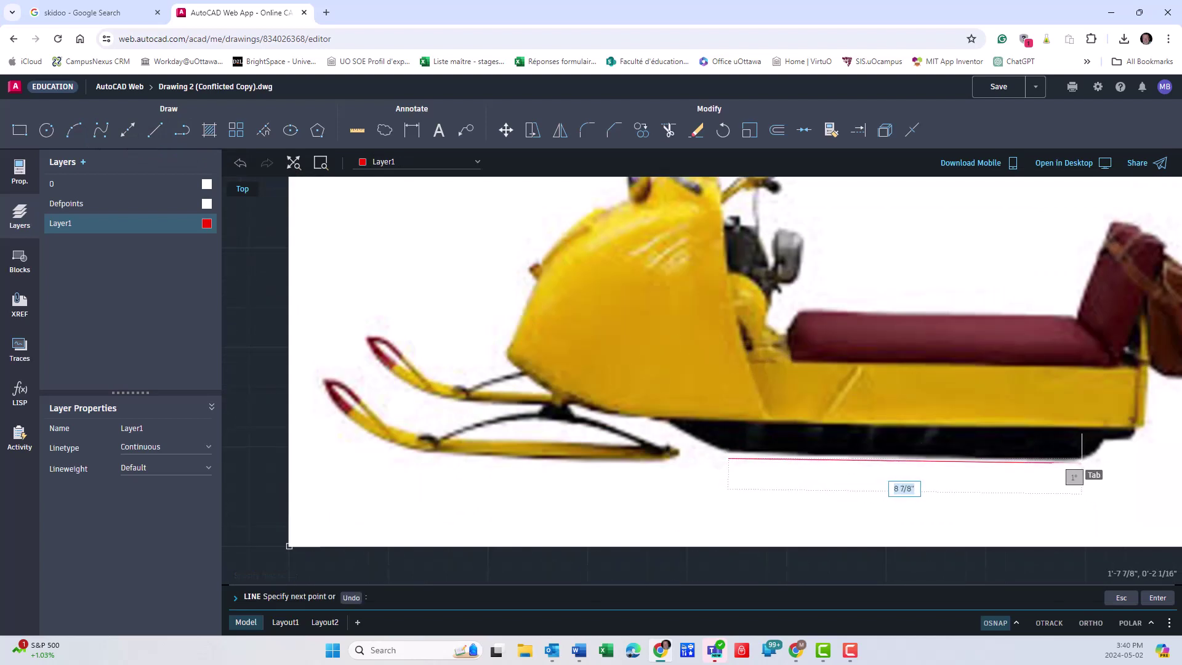
click(1082, 461)
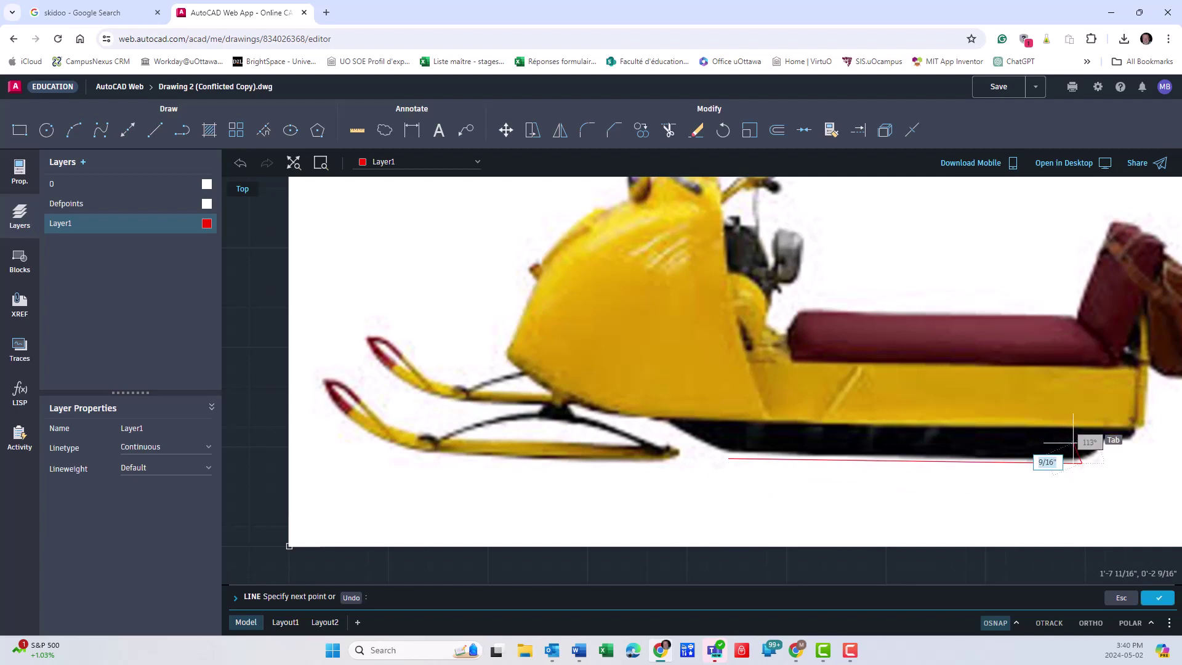
right_click(1073, 442)
click(1097, 456)
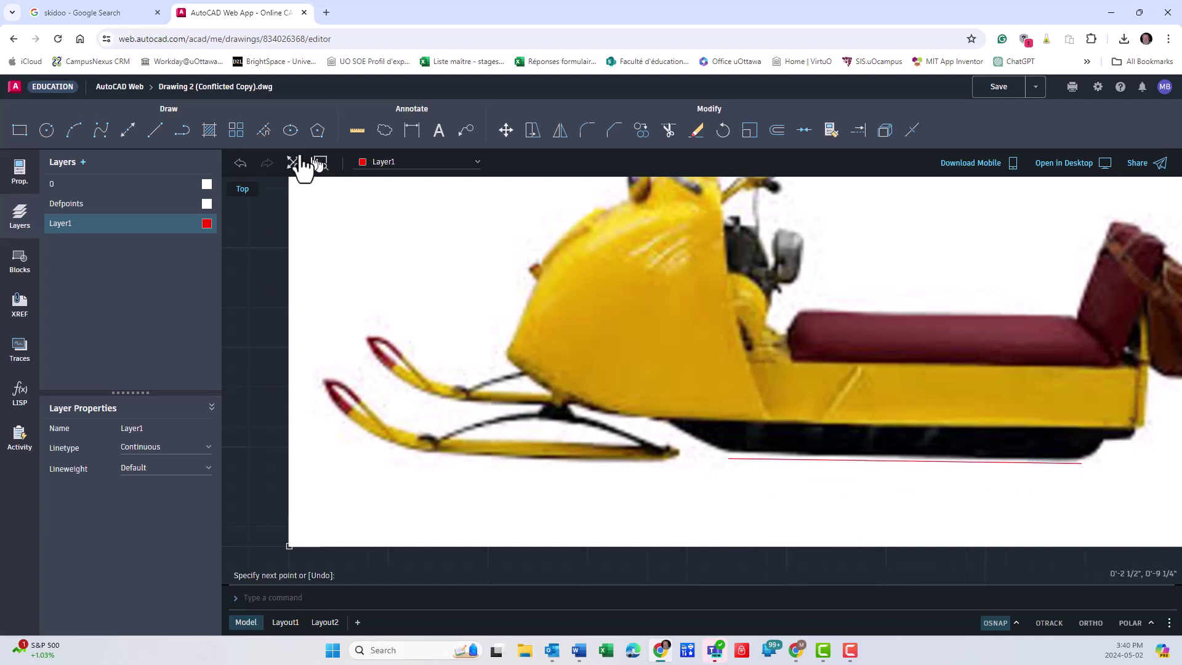
Add a 3-point arc at the line's rear end, curving up around the track corner.
click(183, 130)
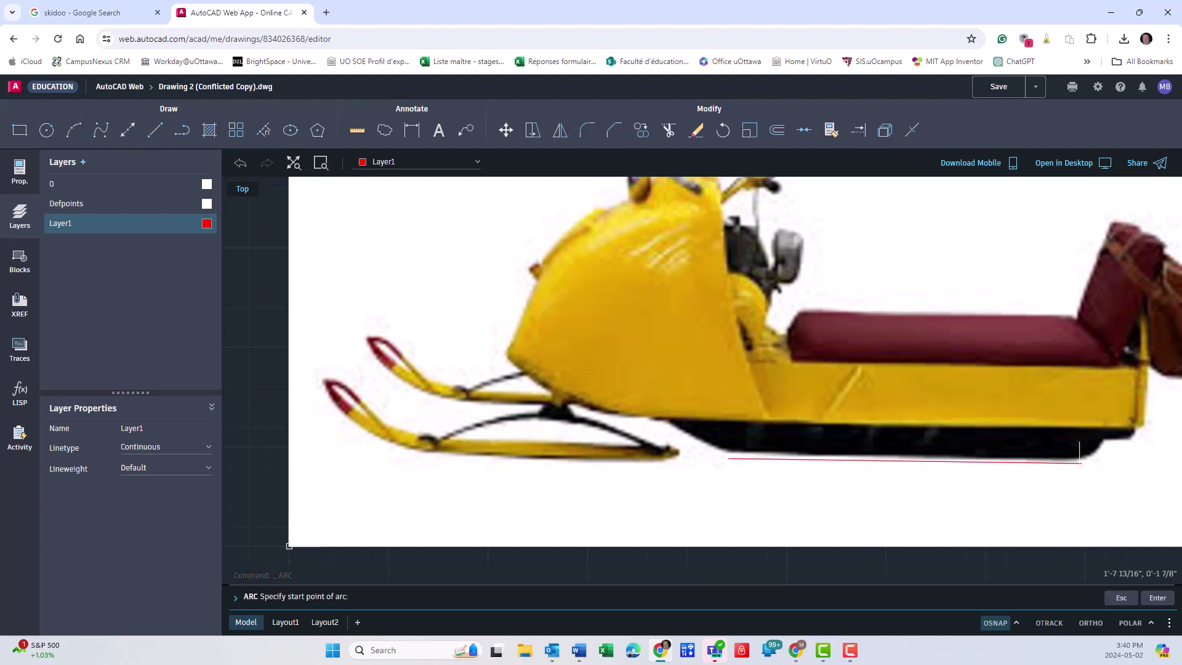
click(1081, 462)
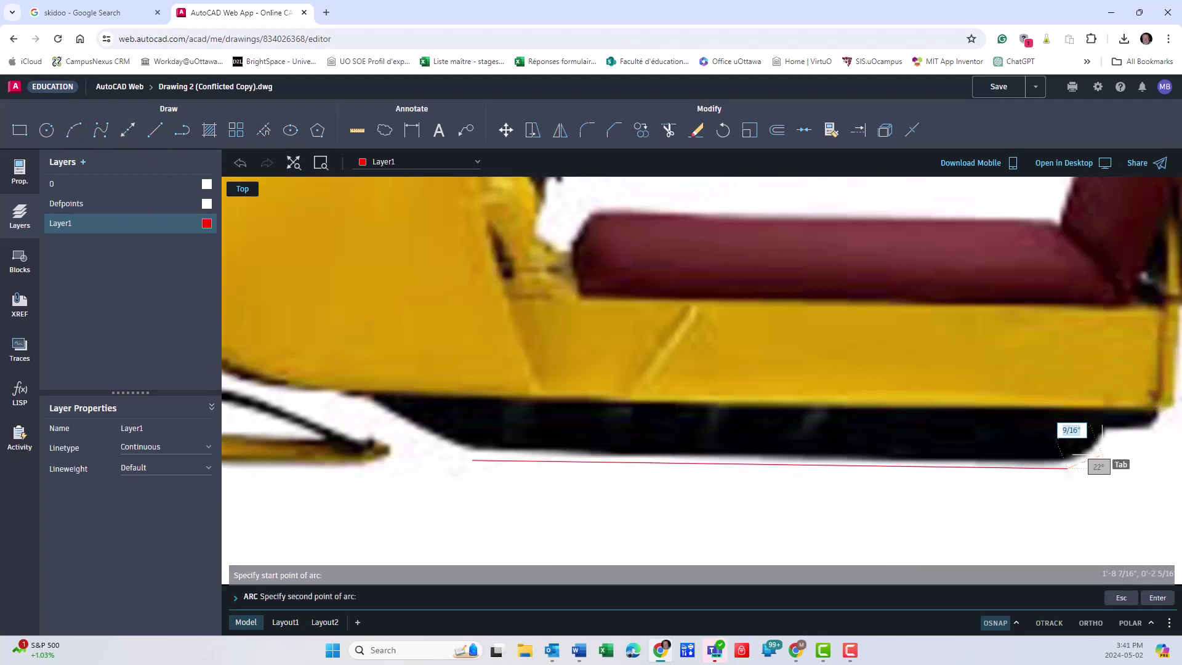
scroll(1083, 459, up, 3)
click(1086, 462)
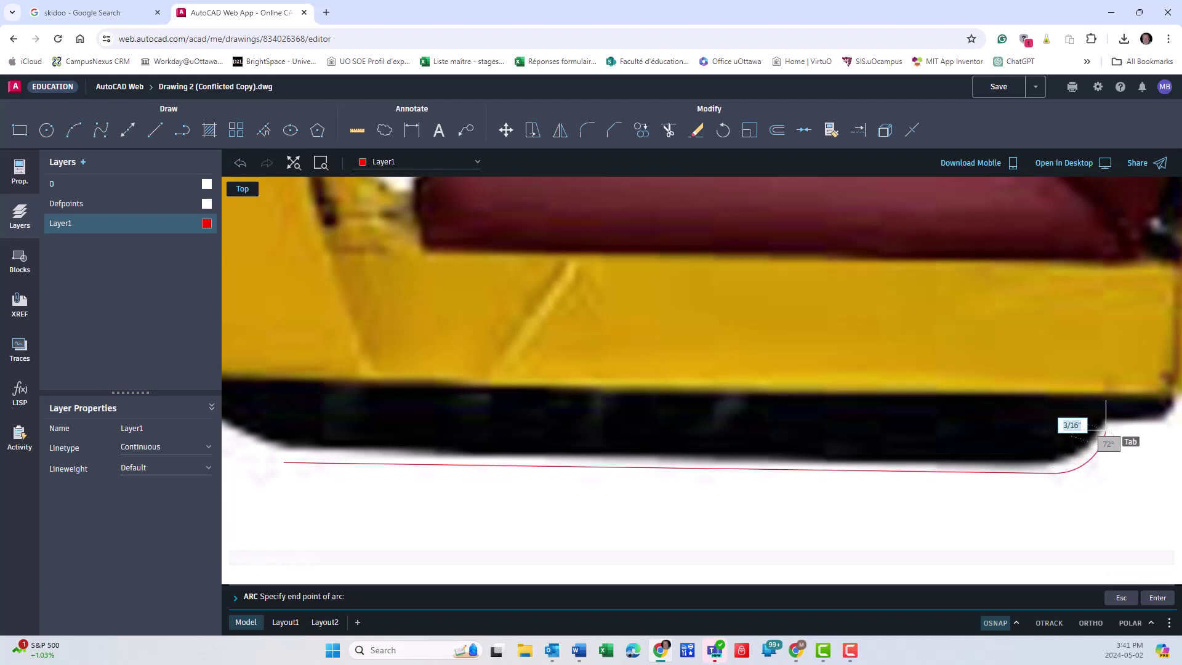
click(1106, 423)
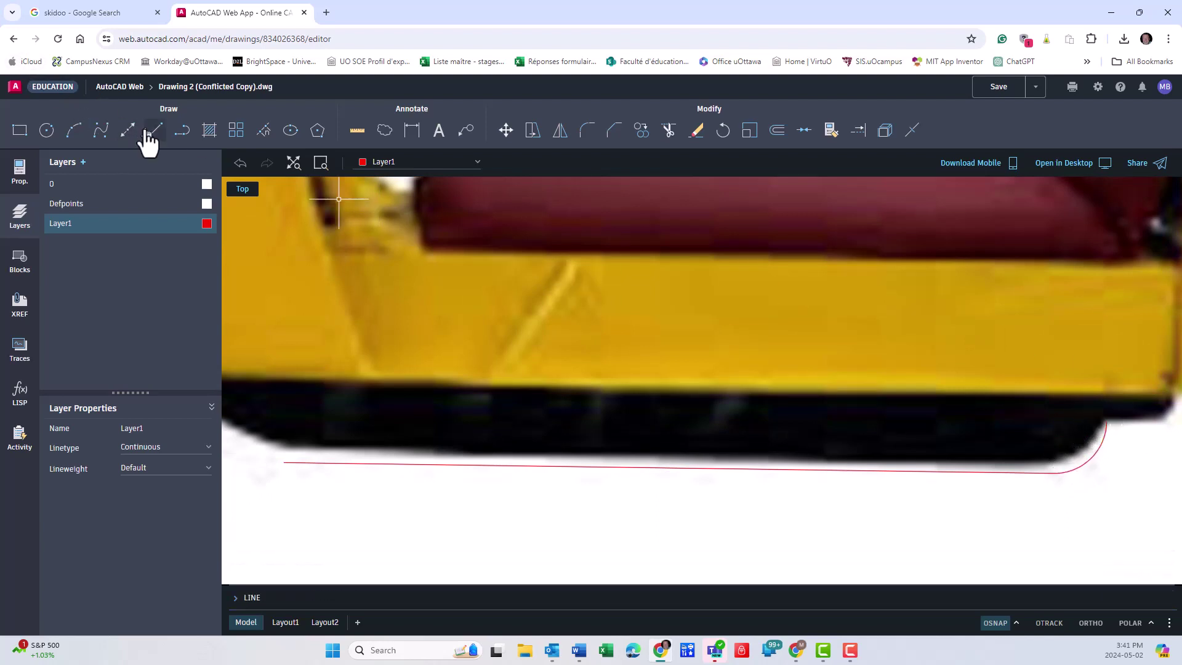
Trace the body's rear corner with a short horizontal segment and an angled segment.
scroll(396, 409, down, 3)
scroll(396, 409, down, 3)
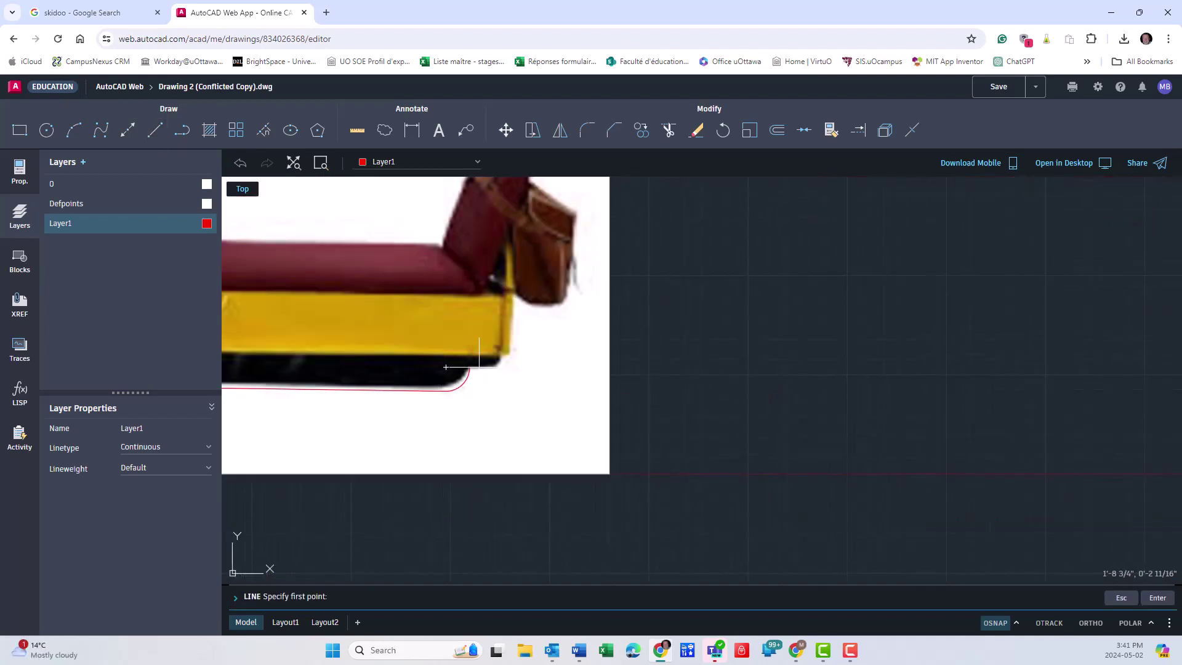
click(445, 368)
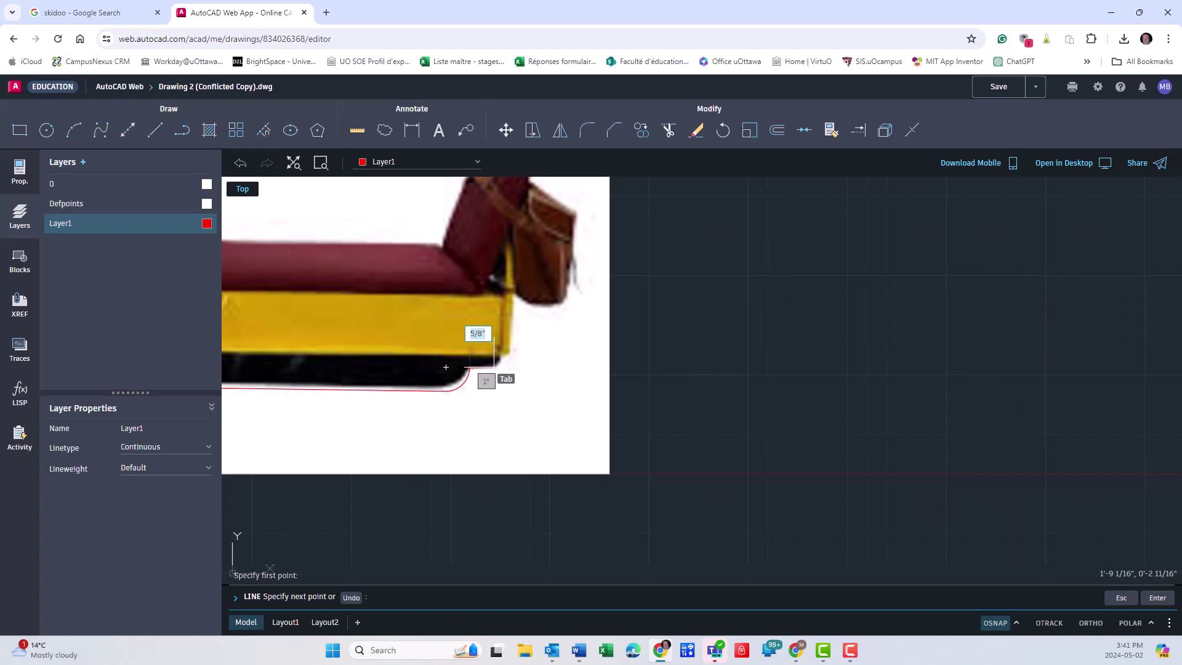
click(497, 368)
scroll(493, 354, up, 2)
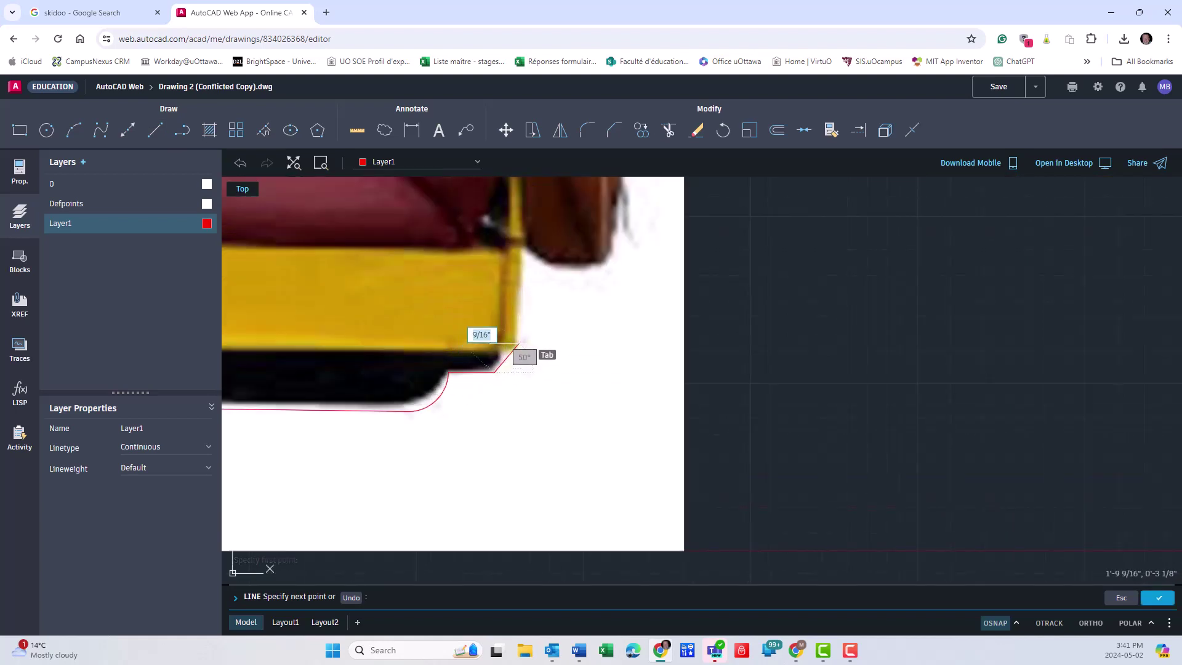
click(522, 342)
scroll(523, 332, down, 2)
scroll(535, 339, down, 1)
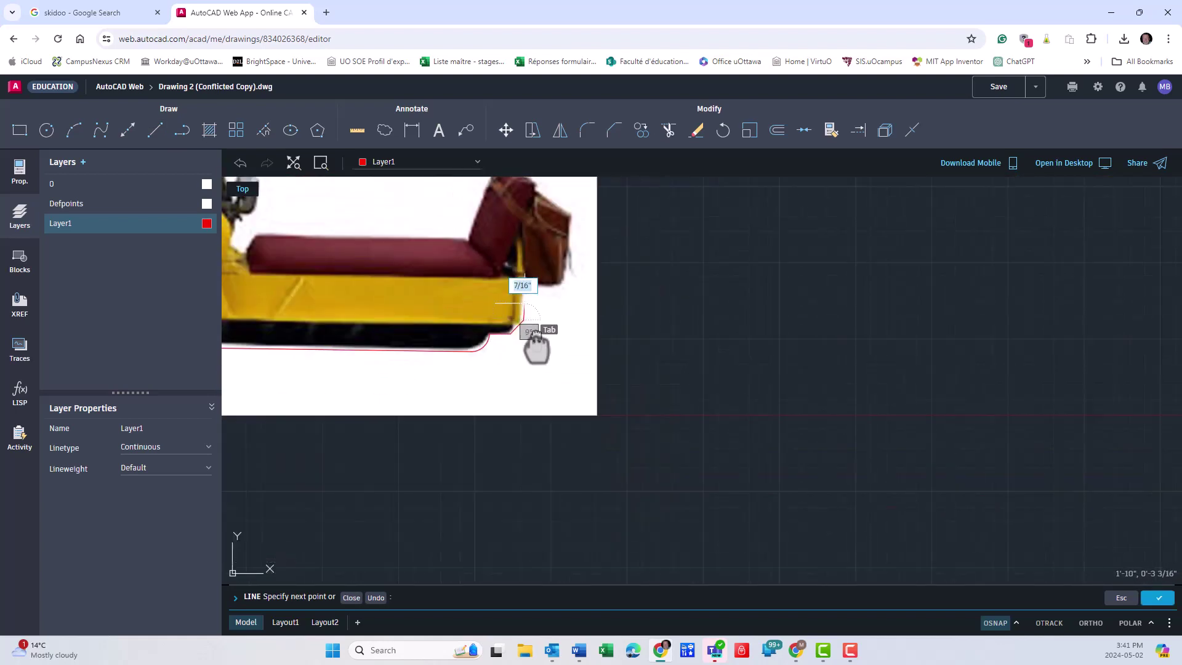
middle_drag(535, 346, 537, 396)
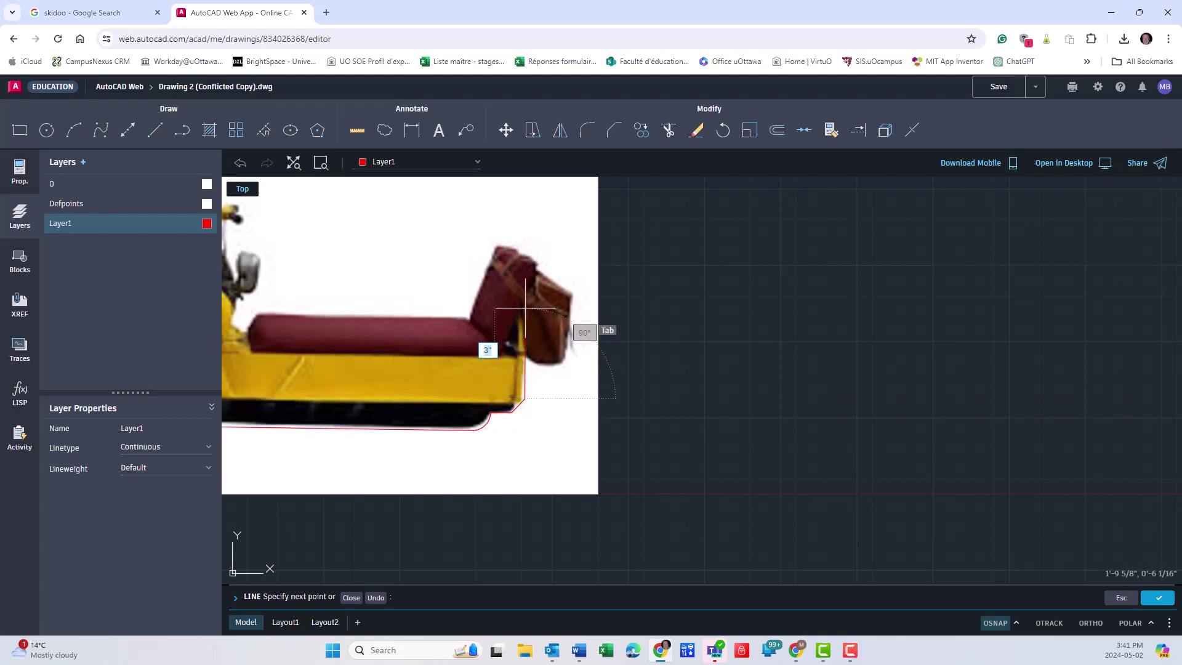
Continue the outline up the rear, over the backrest and along the seat top.
click(525, 308)
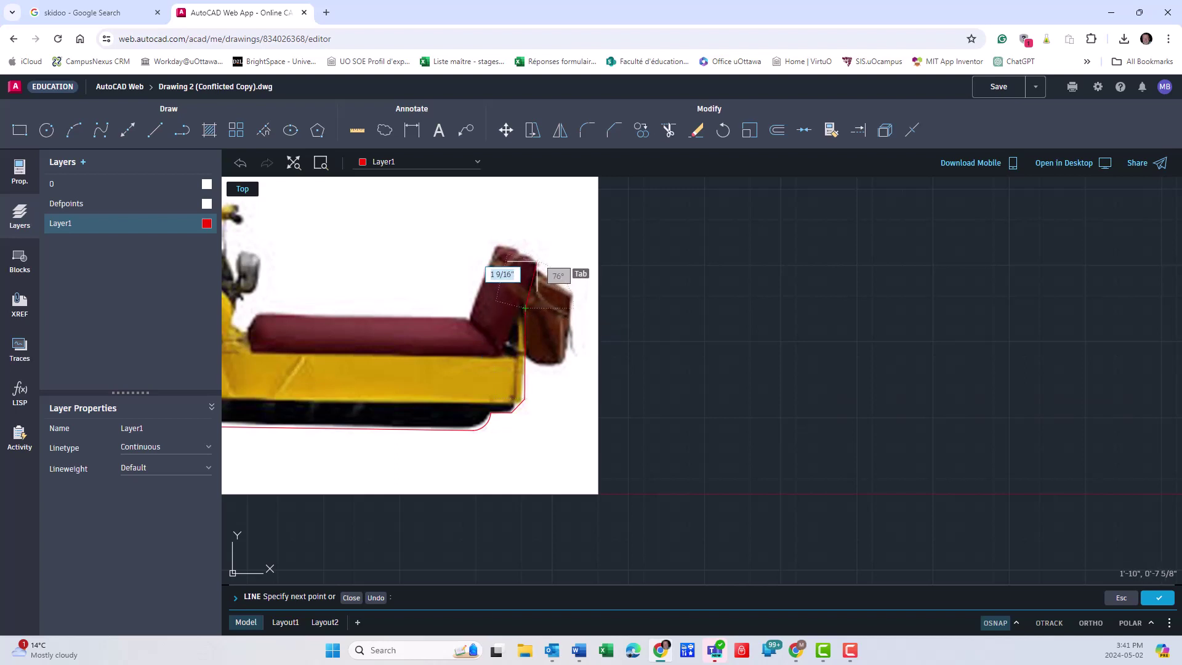
click(537, 264)
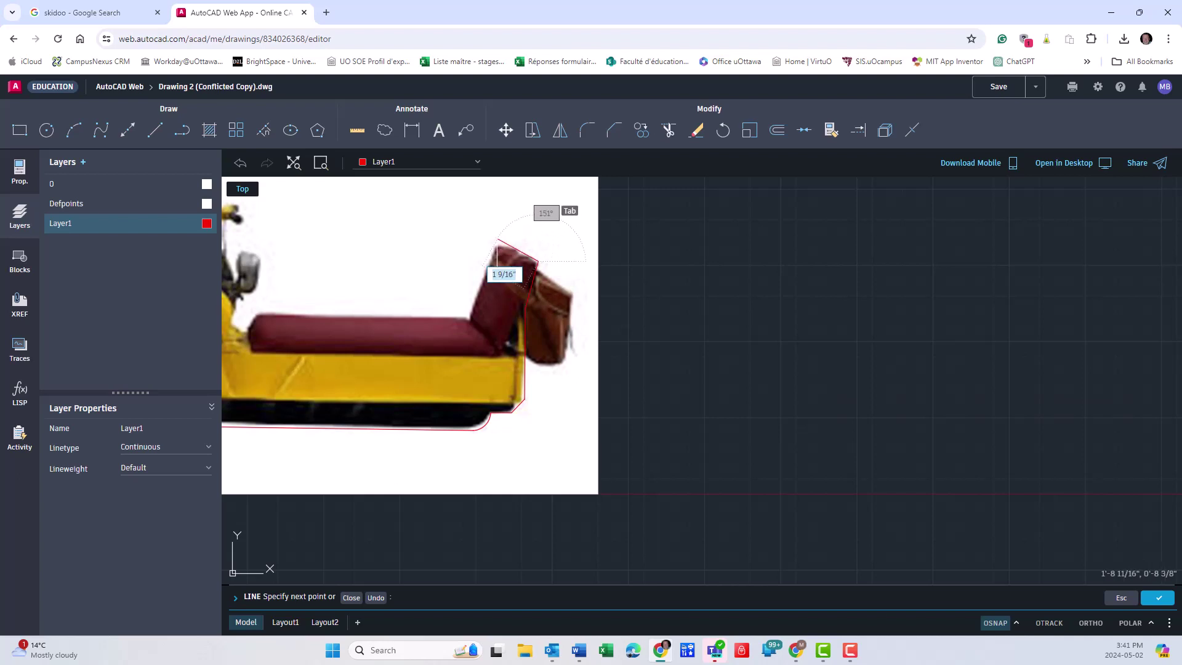
click(497, 239)
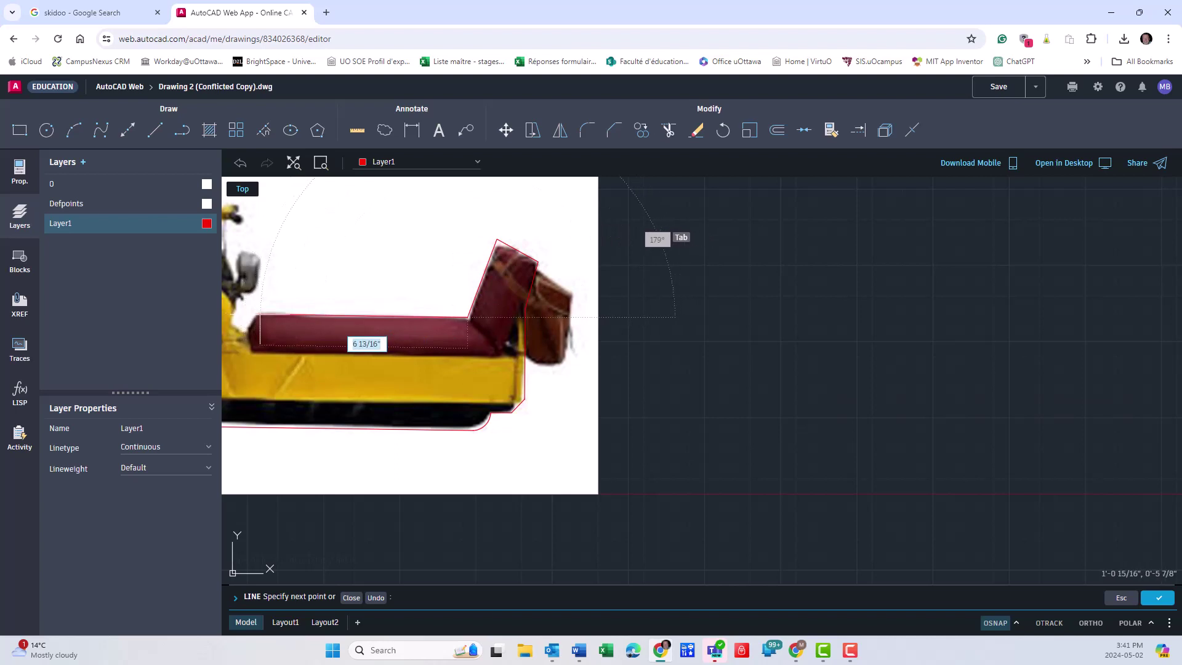
click(260, 315)
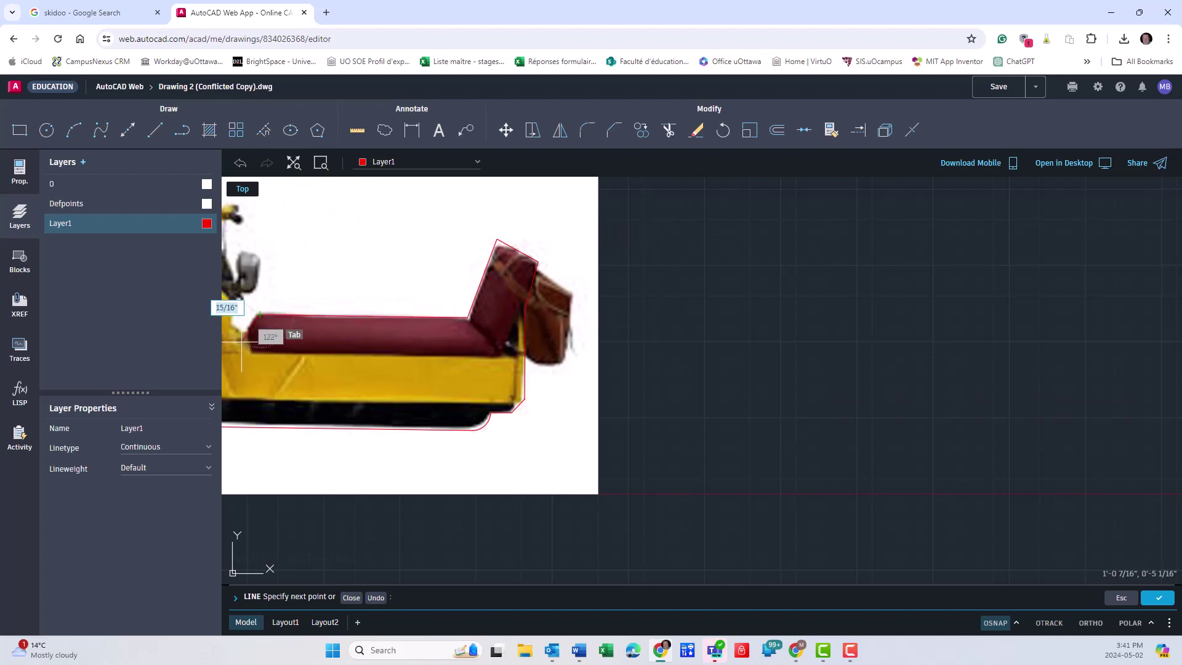
click(249, 335)
middle_drag(250, 339, 559, 421)
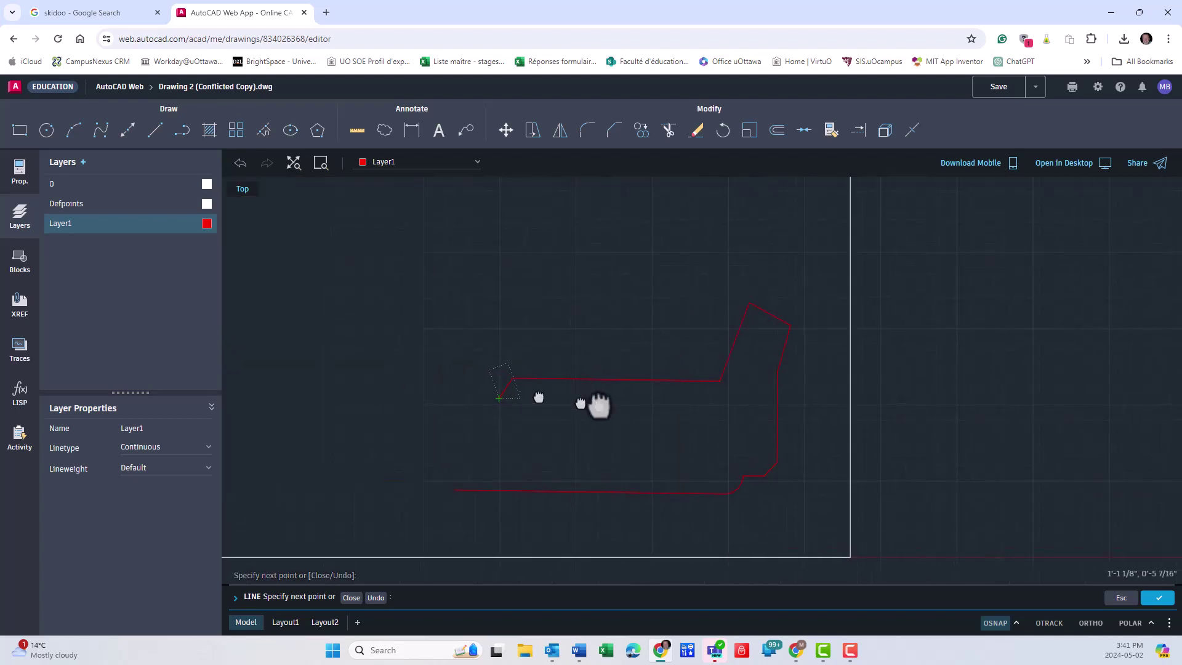
scroll(559, 420, up, 3)
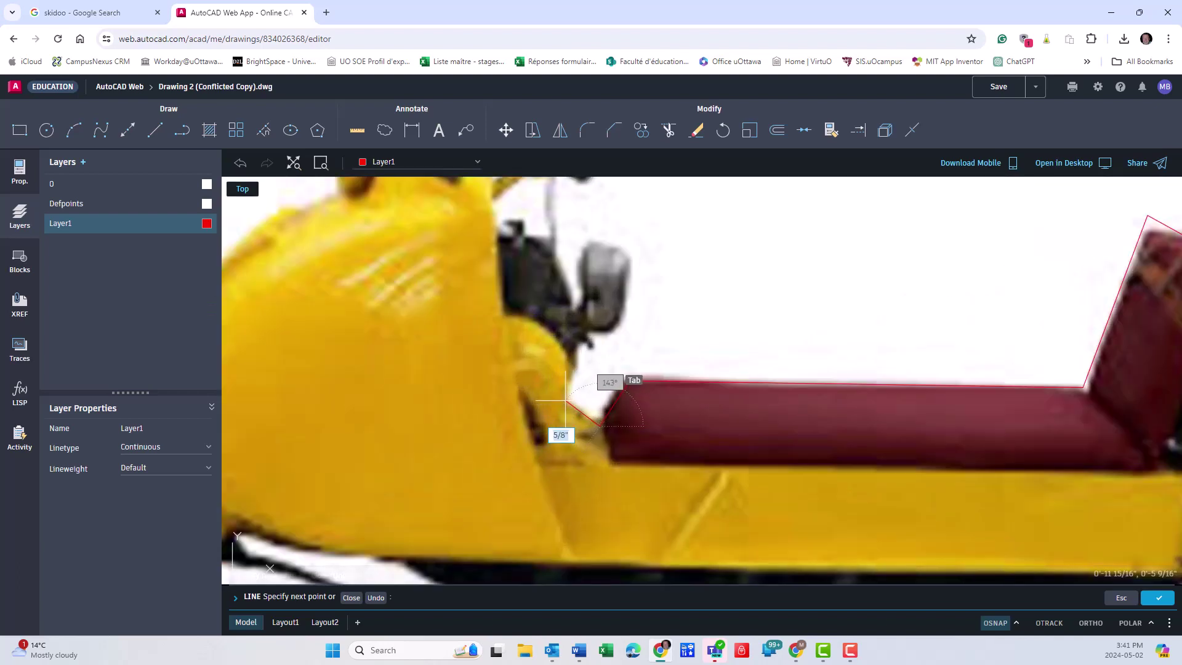
Trace from the seat front up the dash and around the headlight's front and top.
click(565, 400)
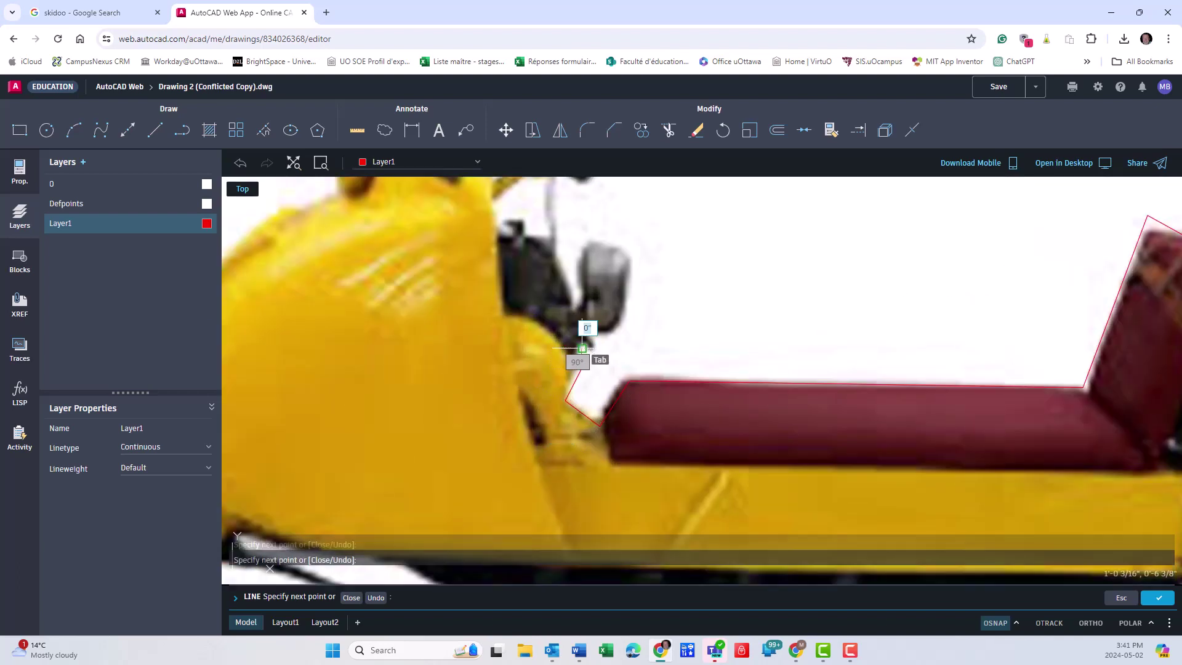
click(583, 348)
click(620, 331)
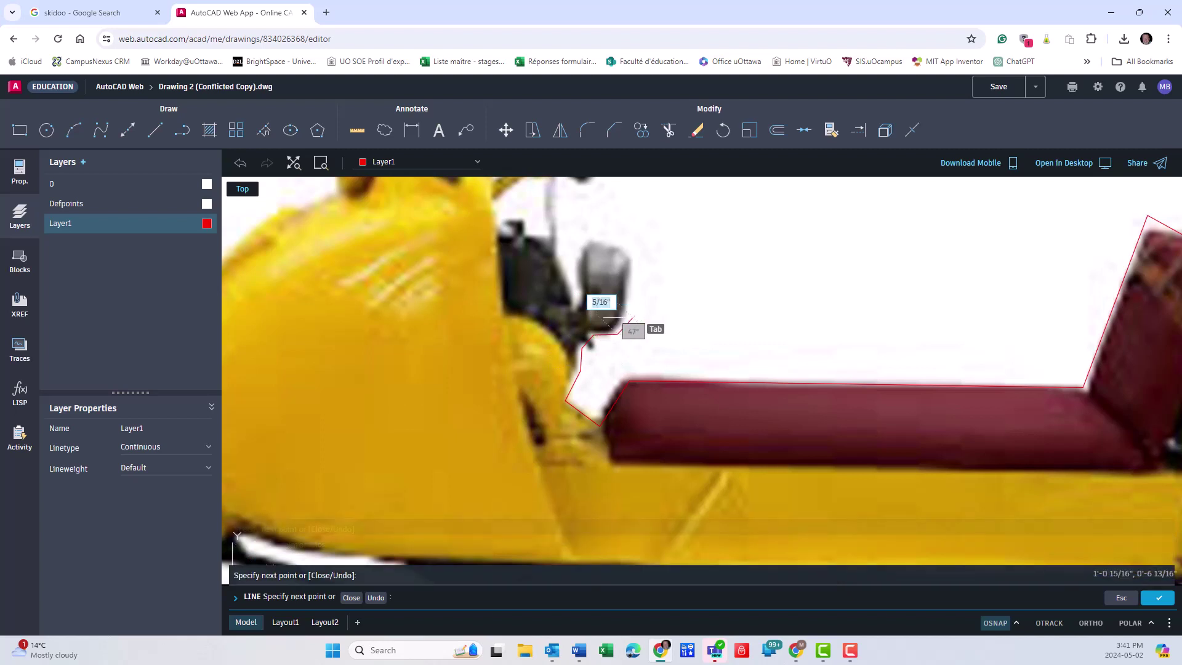
click(630, 319)
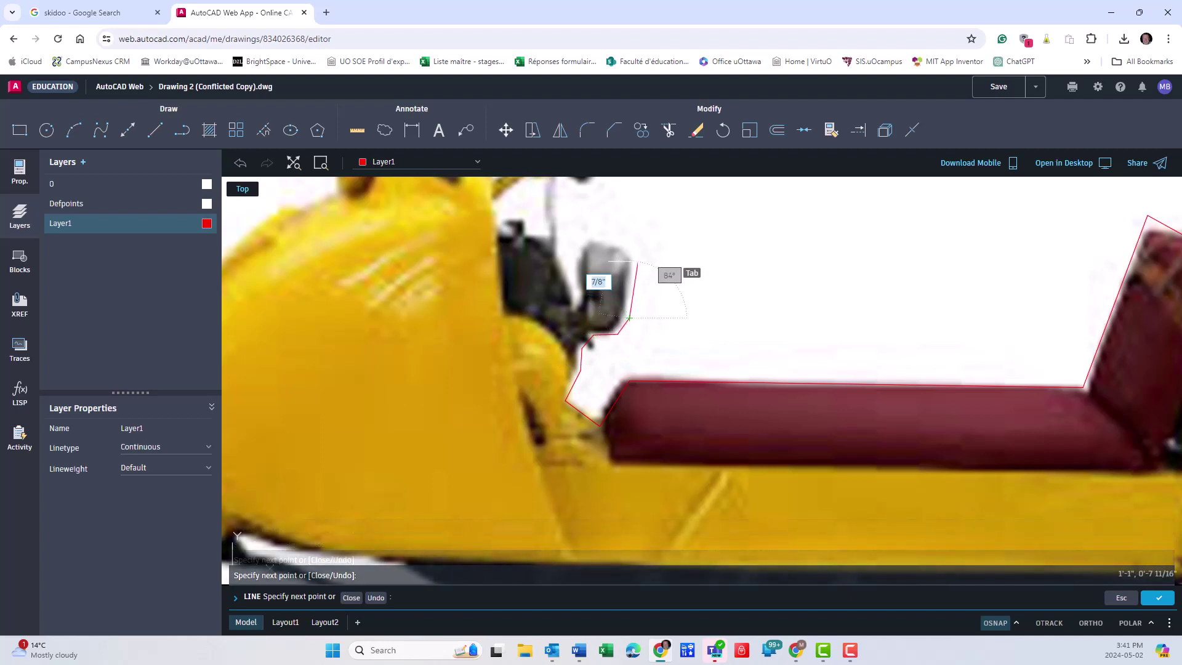
click(633, 254)
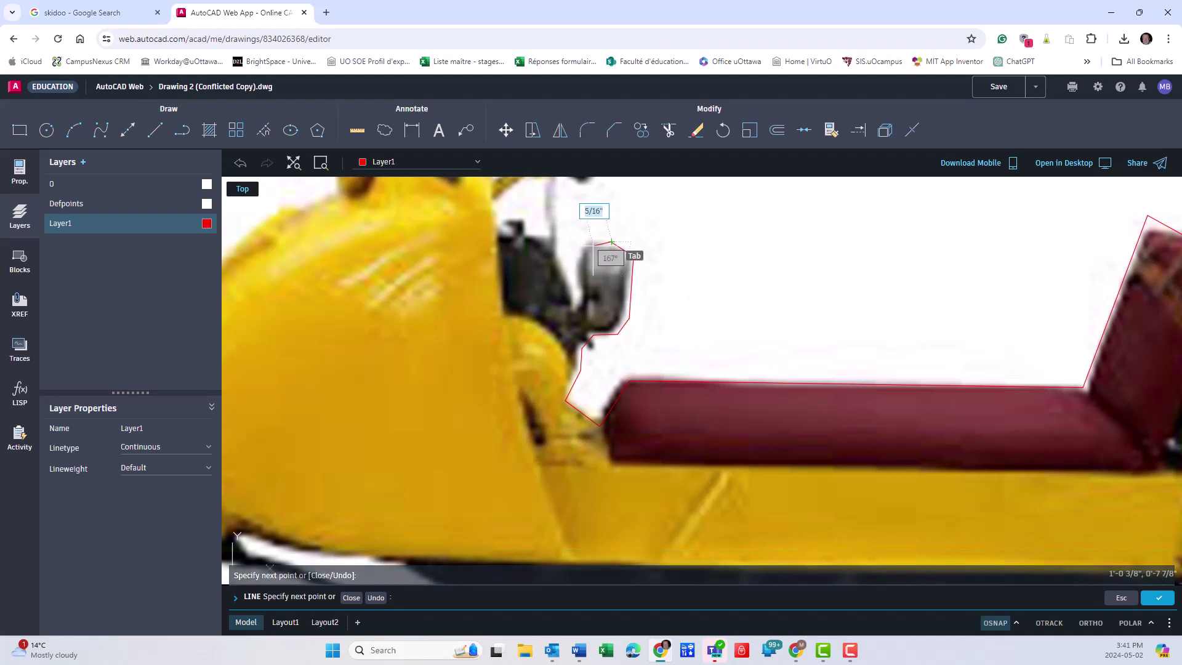
click(587, 241)
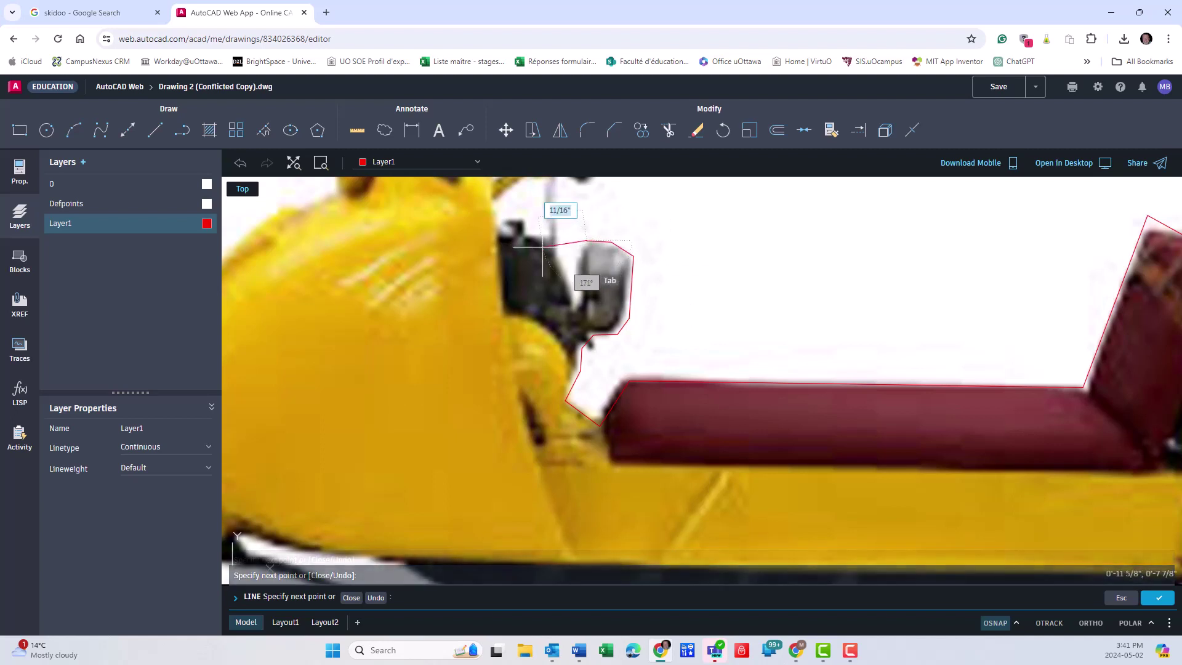
Extend the outline from the headlight up to the handlebar's upper edge.
scroll(547, 256, down, 1)
middle_drag(560, 285, 548, 363)
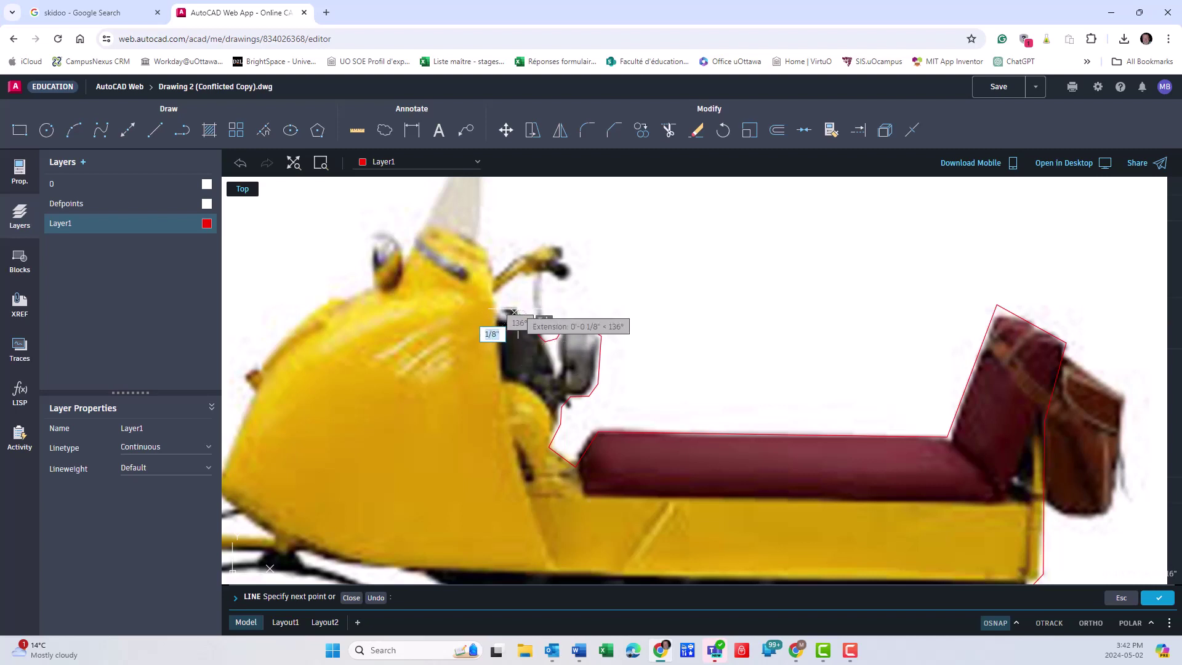
click(524, 306)
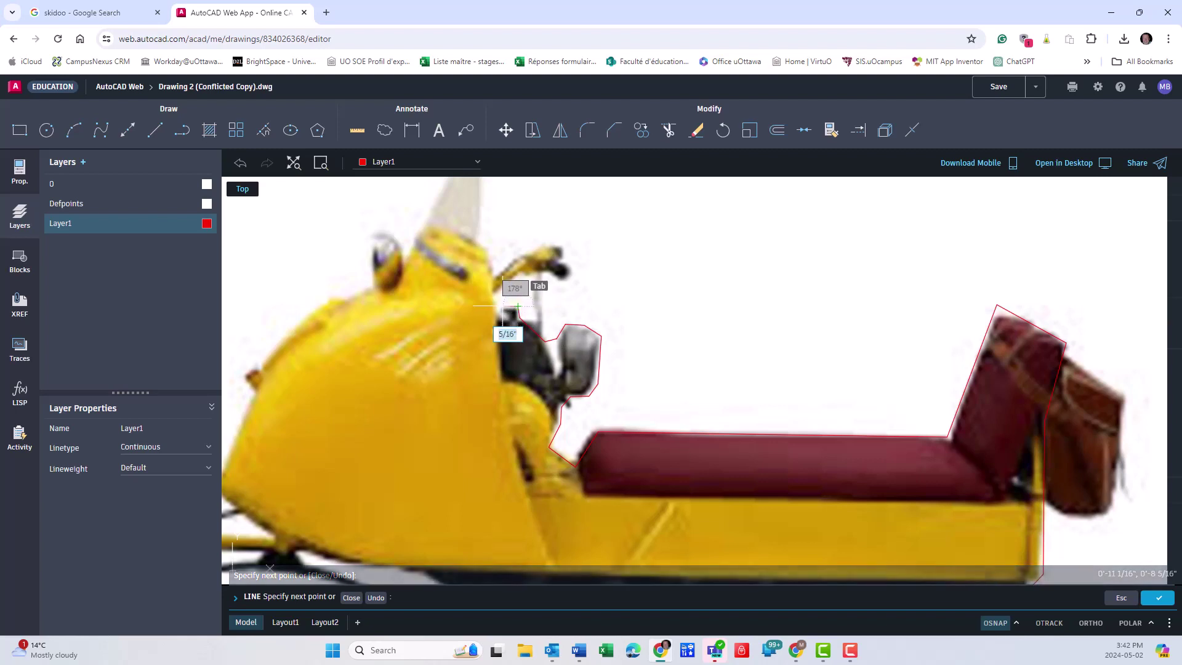
click(498, 306)
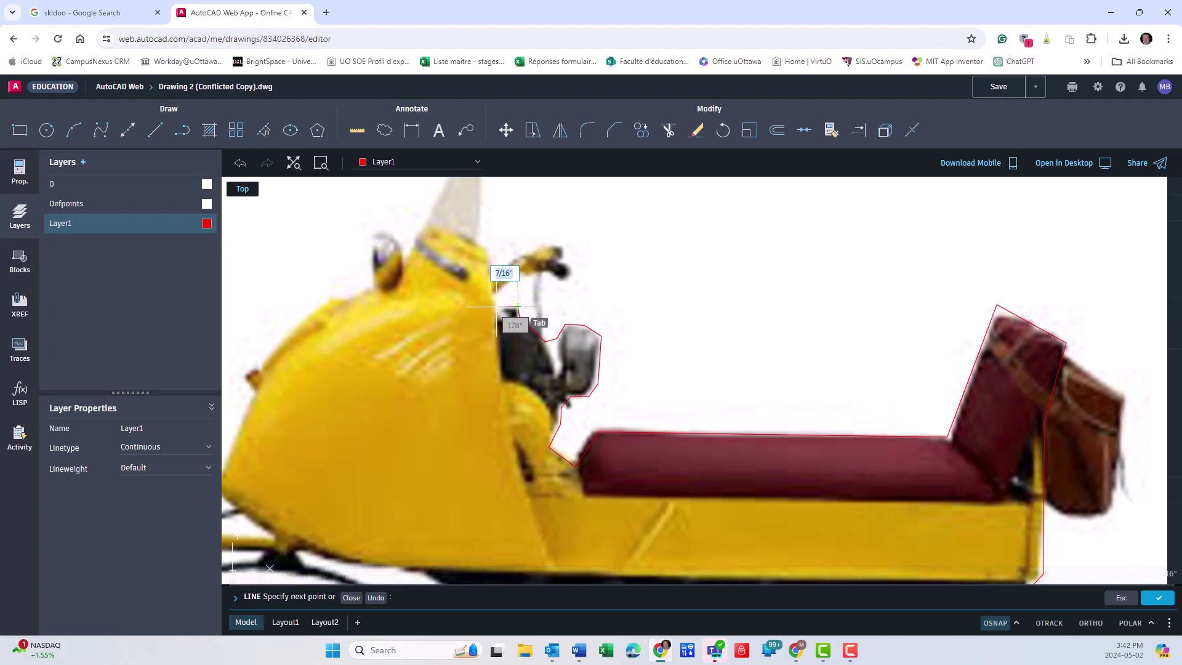
click(496, 293)
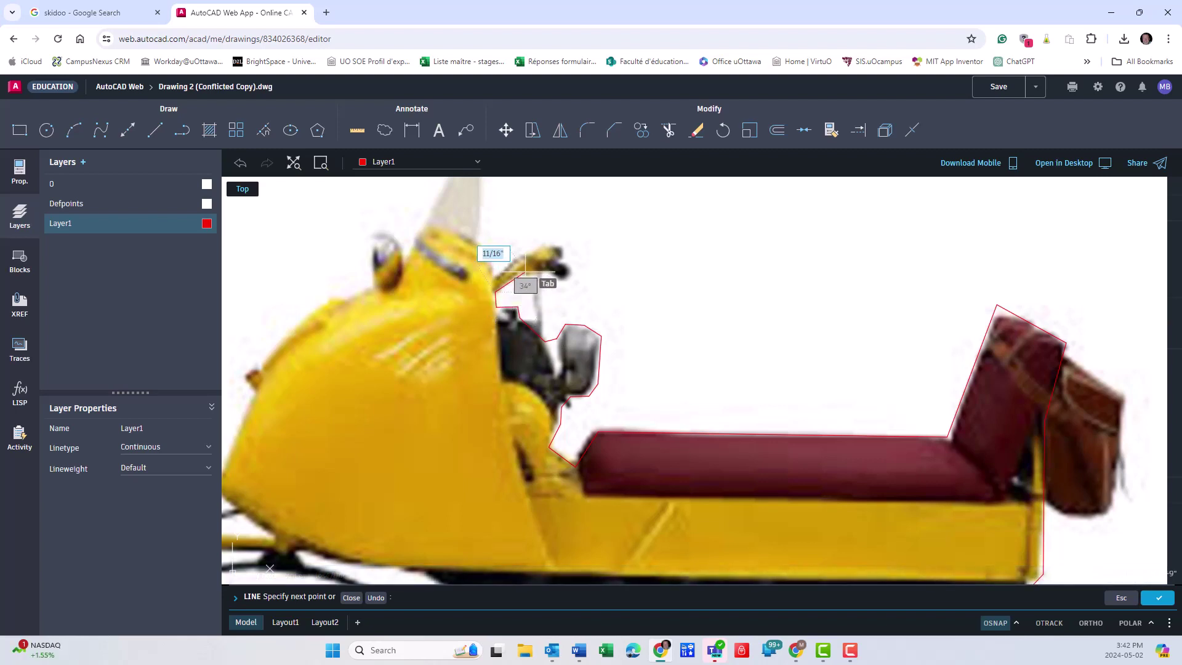
click(556, 271)
scroll(565, 269, up, 2)
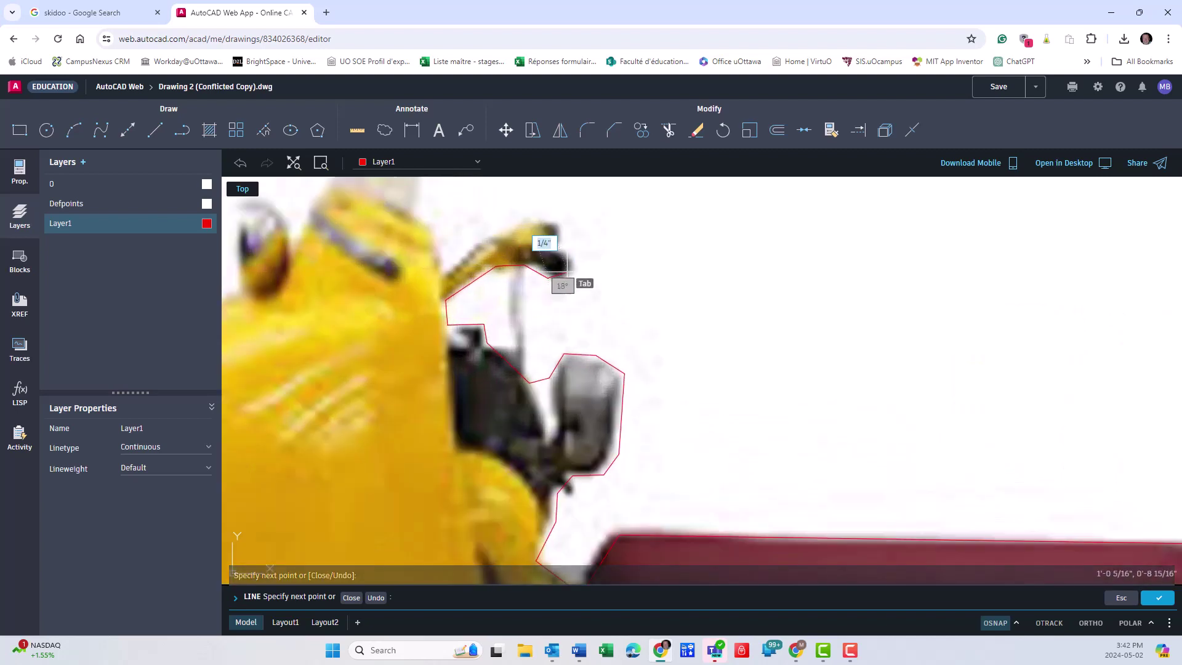
Round the handlebar end with a 3-point arc.
click(73, 132)
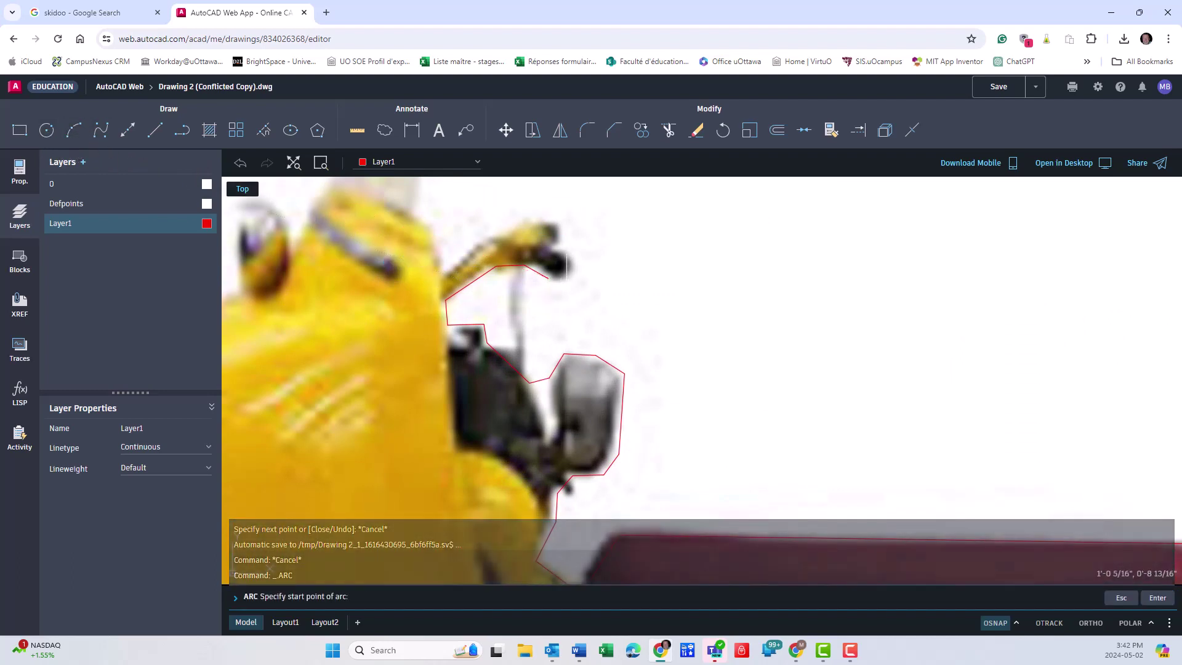
click(548, 277)
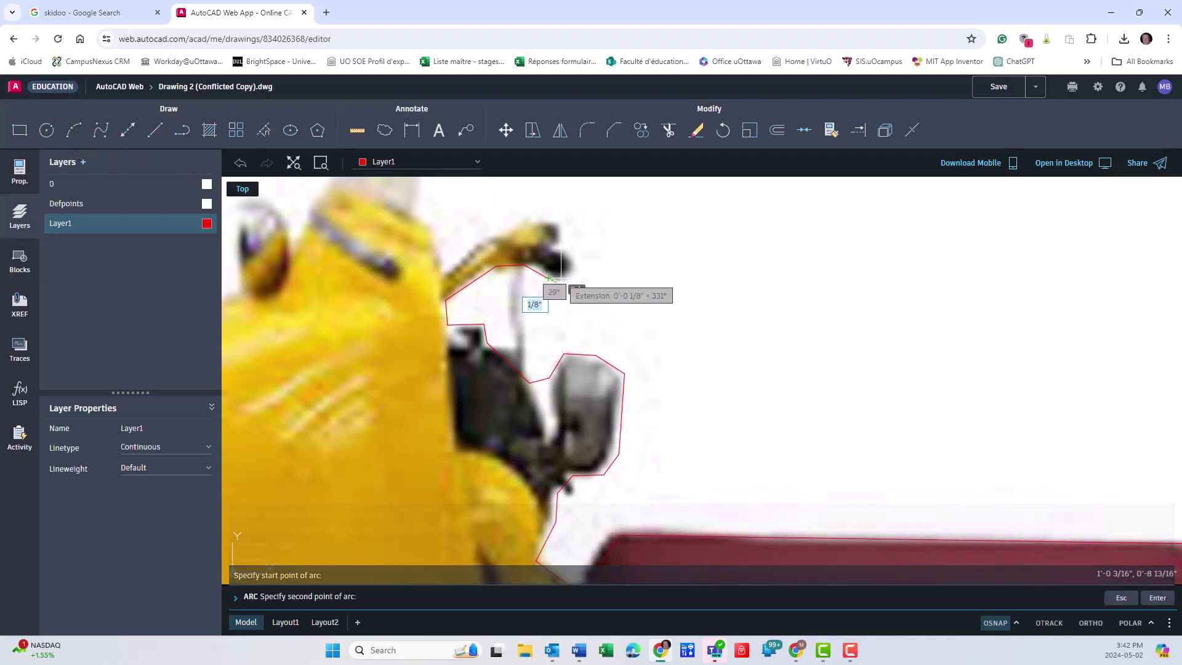
click(552, 276)
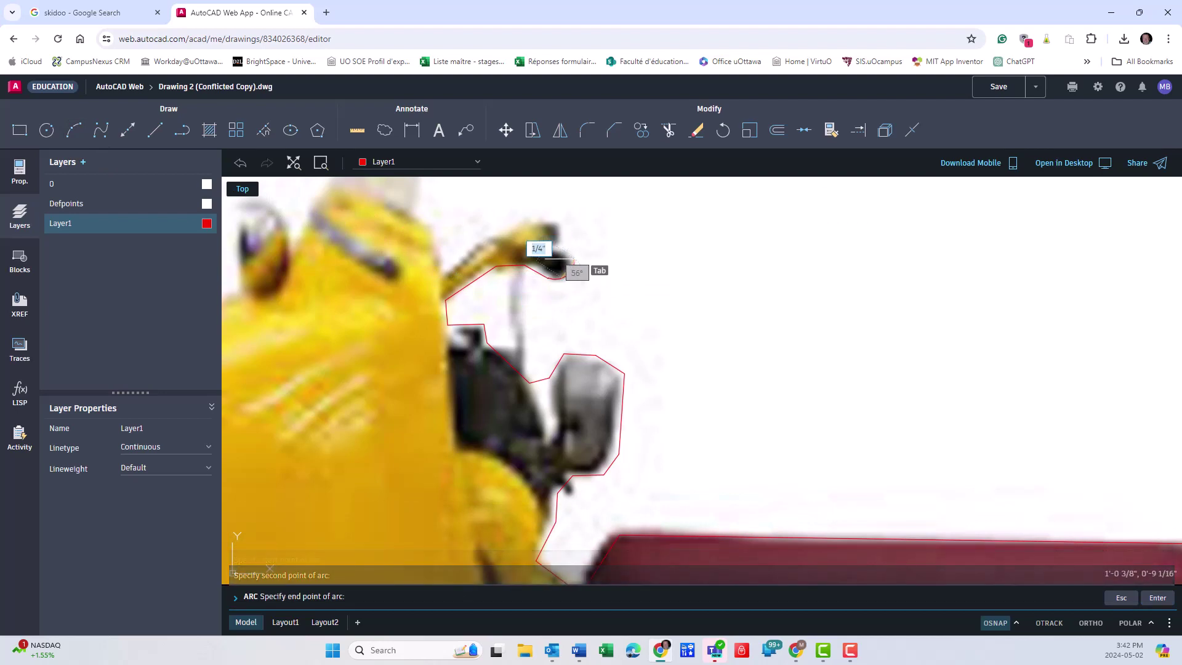
click(572, 259)
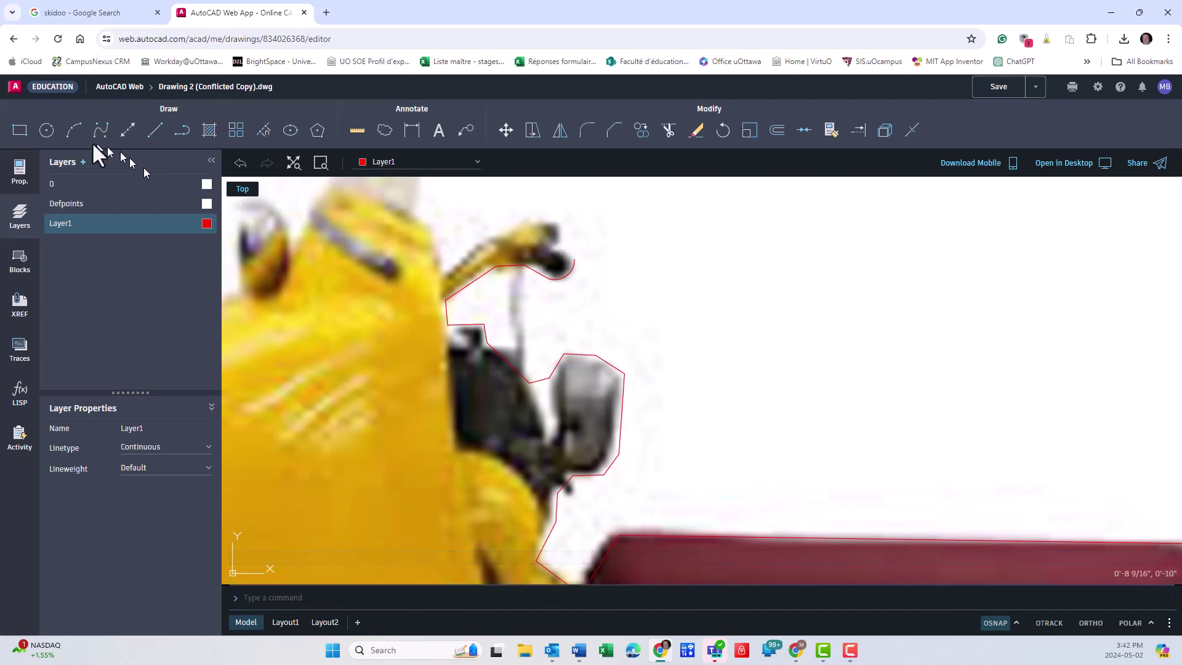
text(LINE)
Trace lines from the arc along the handlebar top back to the cowl edge.
click(155, 130)
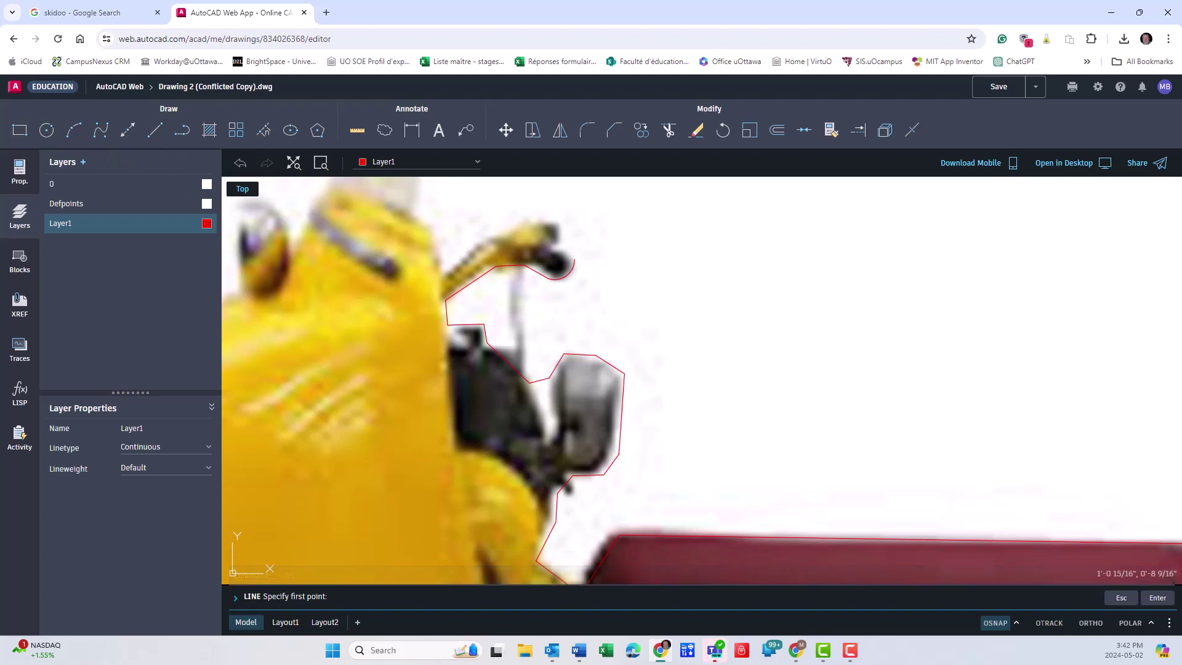
click(555, 260)
click(547, 241)
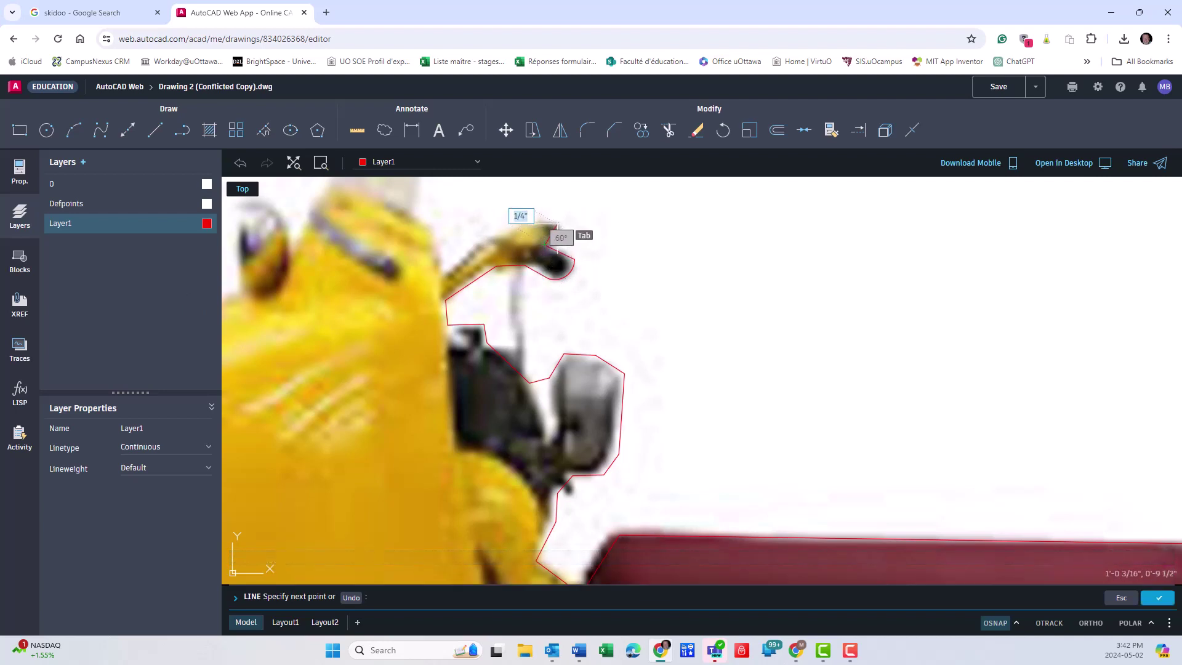
click(557, 225)
click(519, 221)
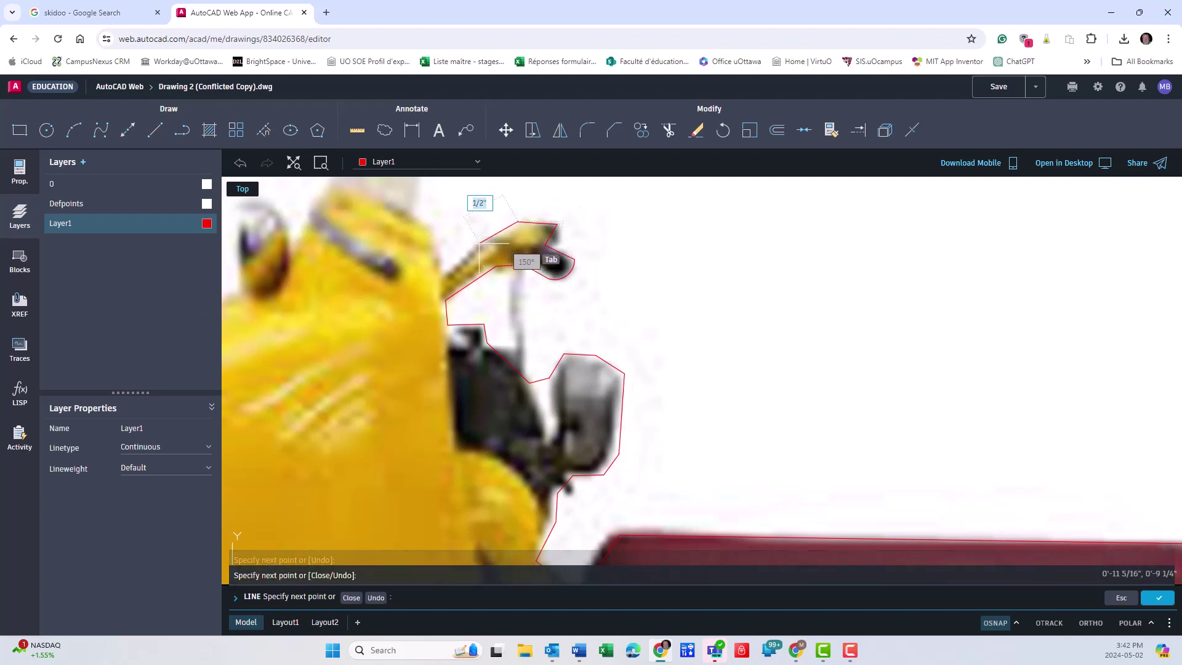
click(439, 278)
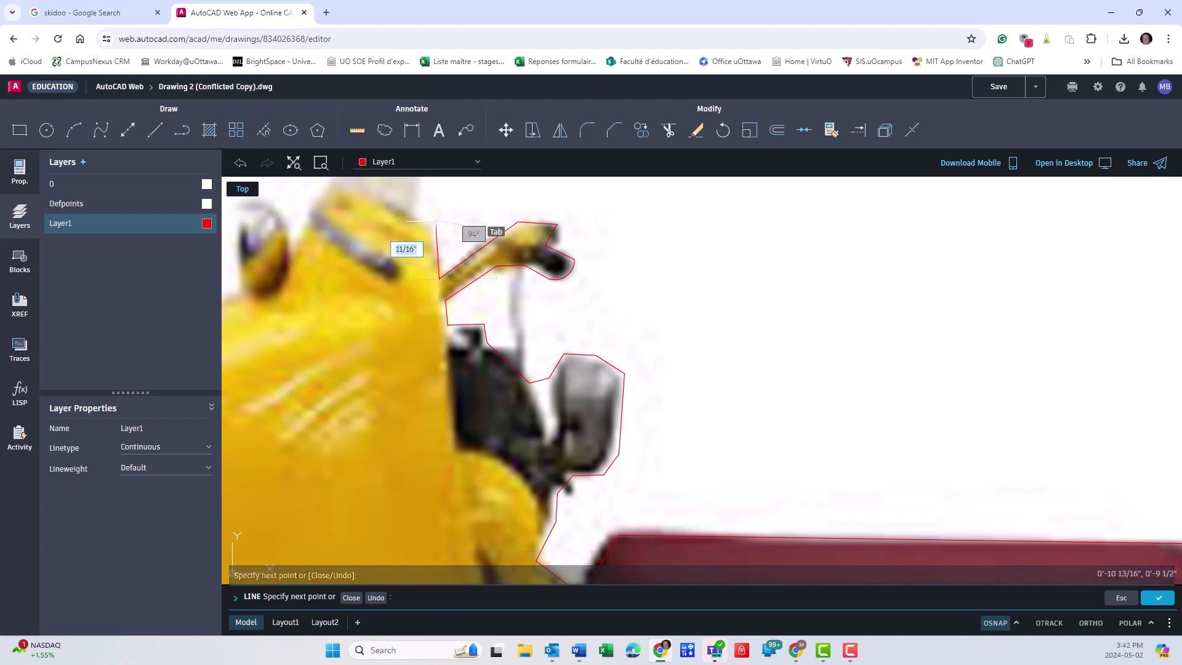
Continue the line to the windshield's peak and down its front edge.
middle_drag(455, 272, 554, 559)
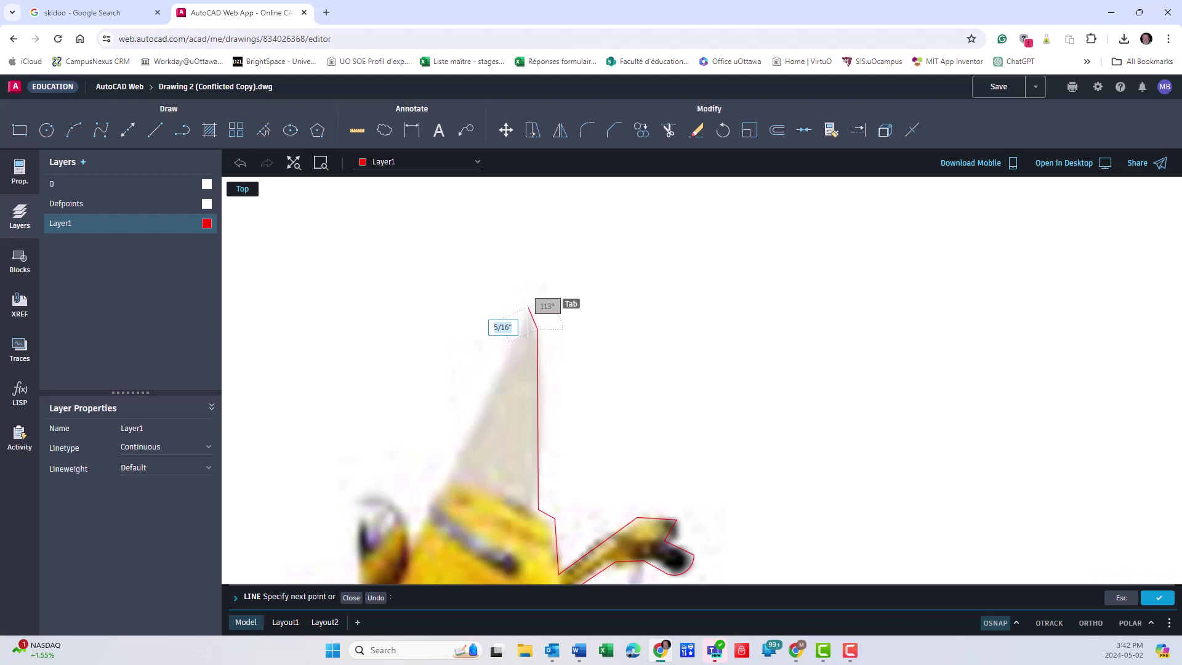
click(529, 309)
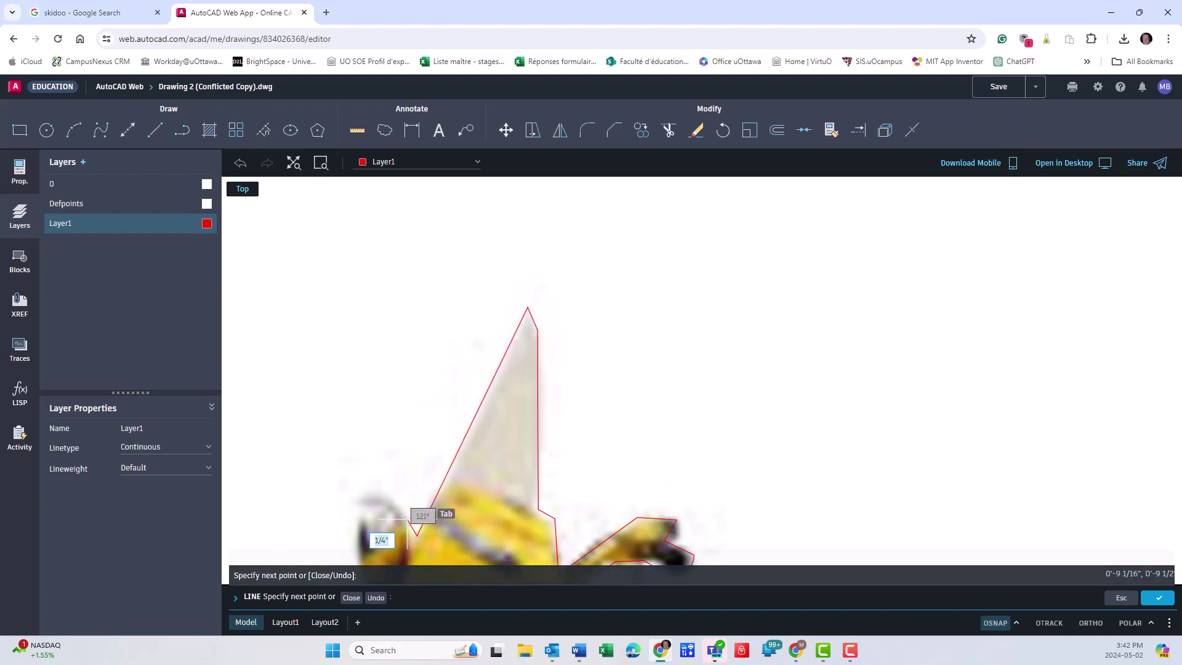
click(418, 536)
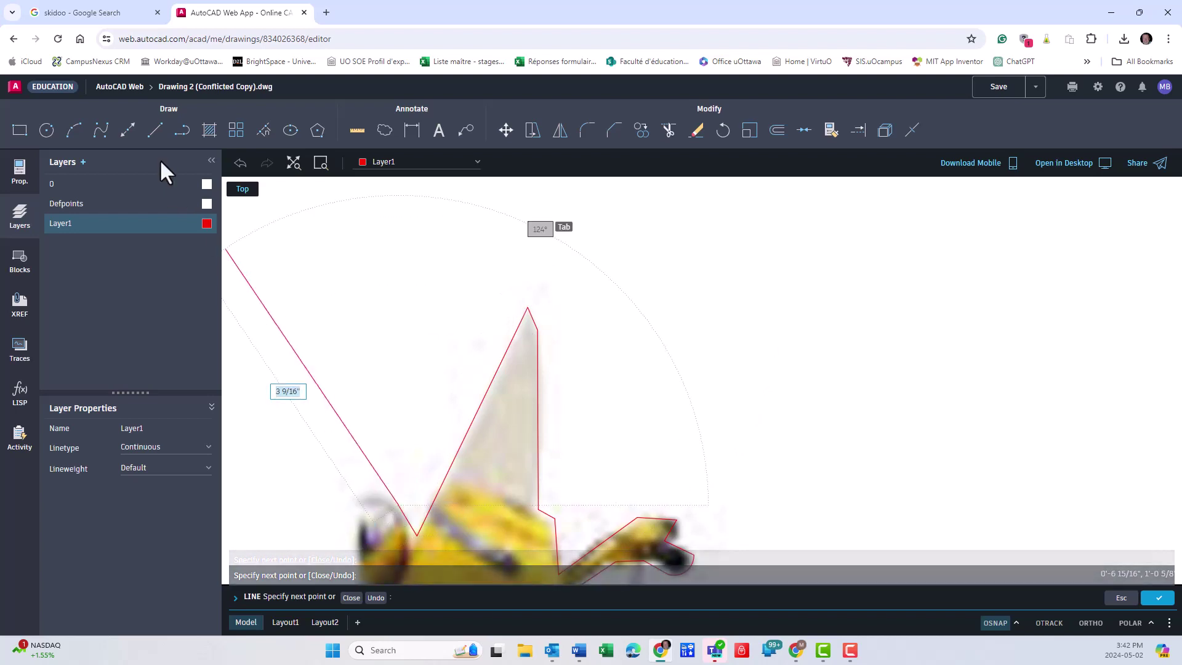
Draw a 3-point arc over the rounded bump at the windshield base.
click(75, 130)
middle_drag(443, 351, 550, 191)
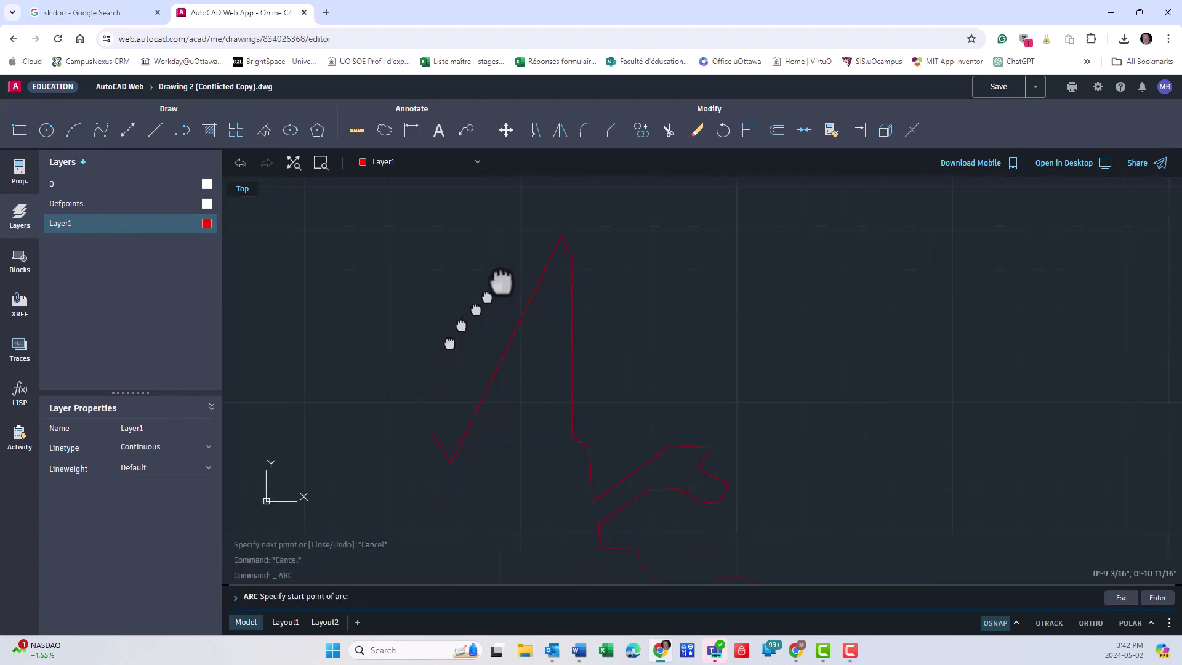
click(504, 346)
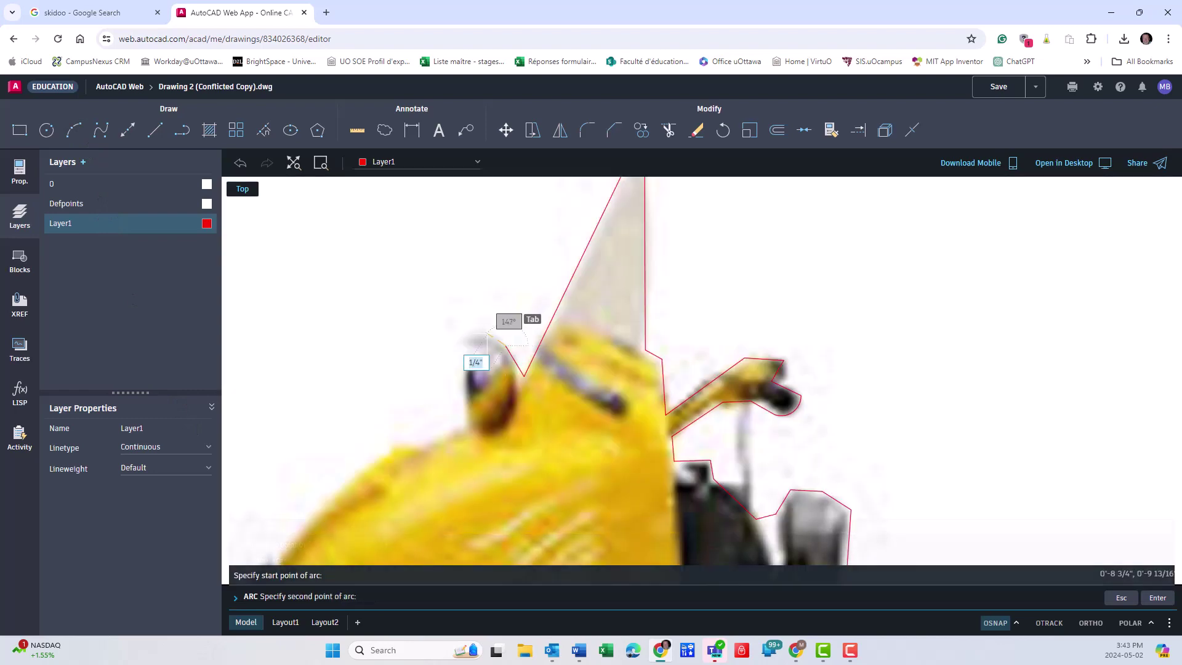
click(483, 335)
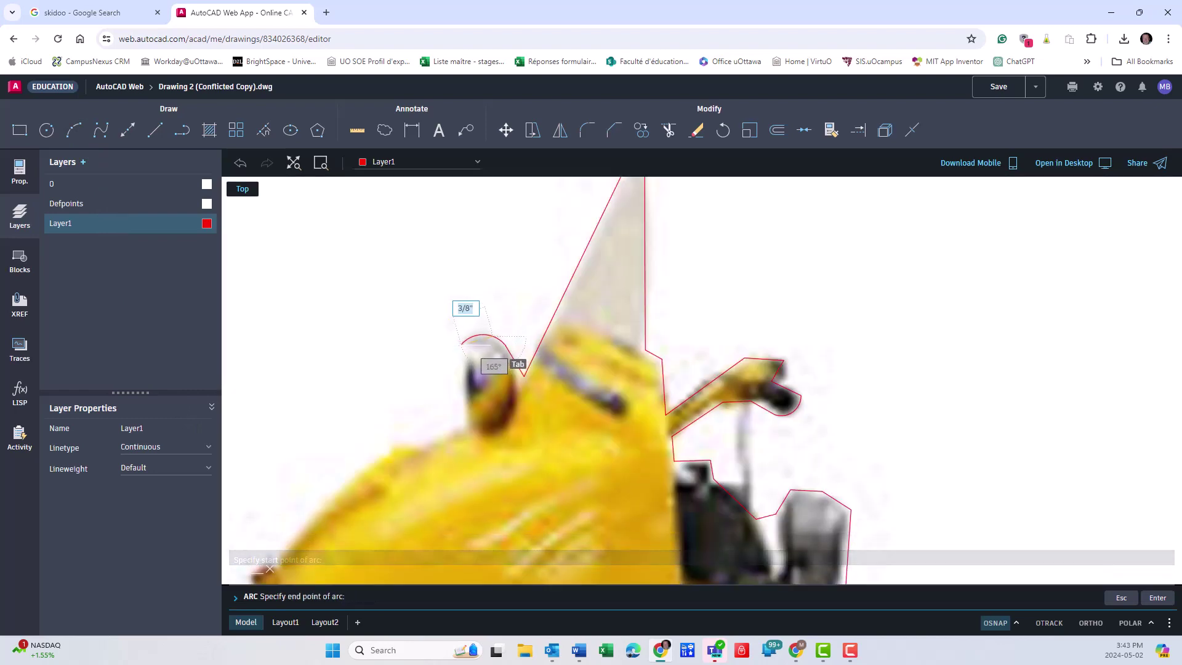
click(523, 374)
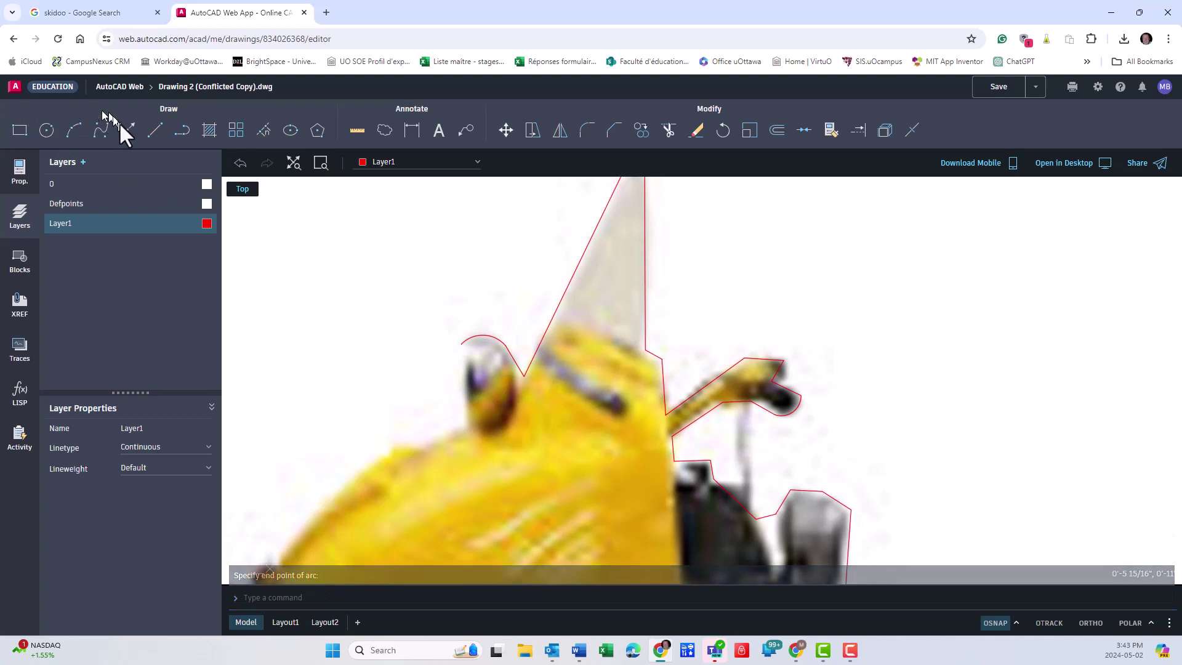
Continue red lines from the arc down the bump's side and along the hood front.
click(150, 132)
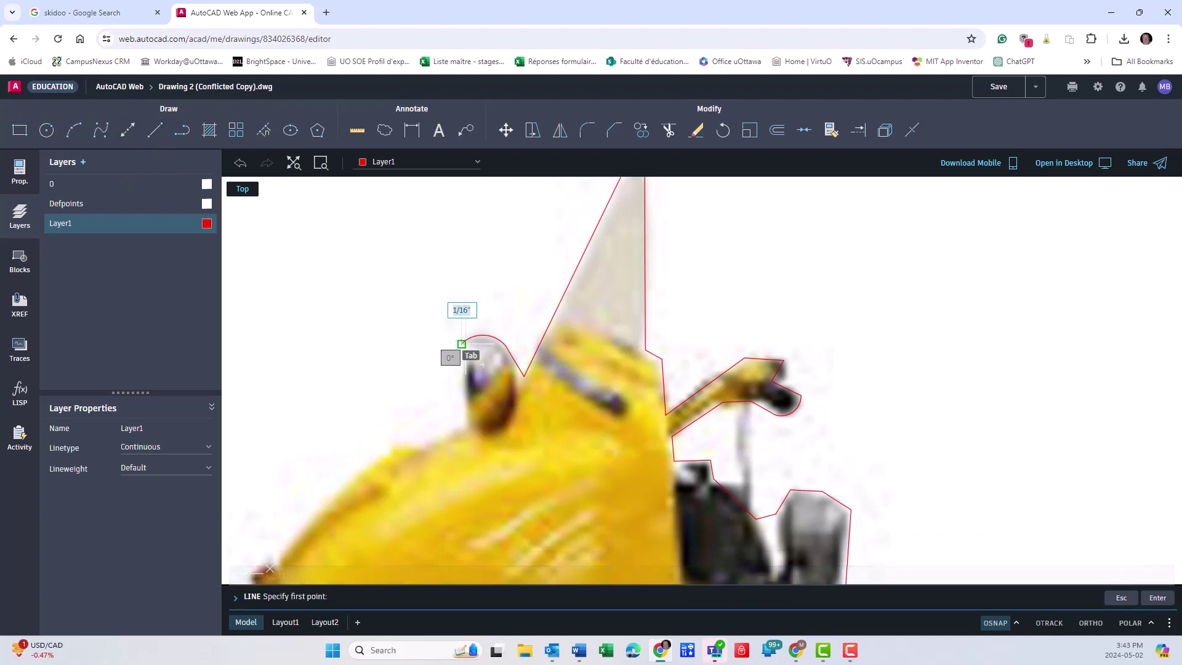
click(462, 344)
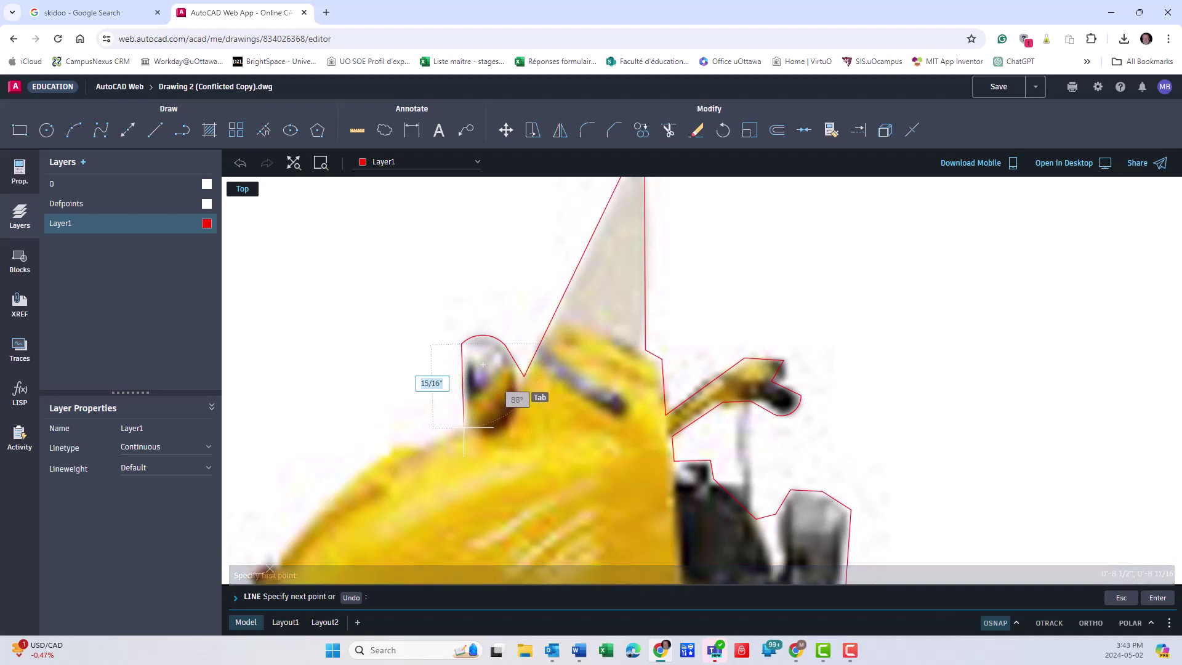
click(464, 426)
click(420, 449)
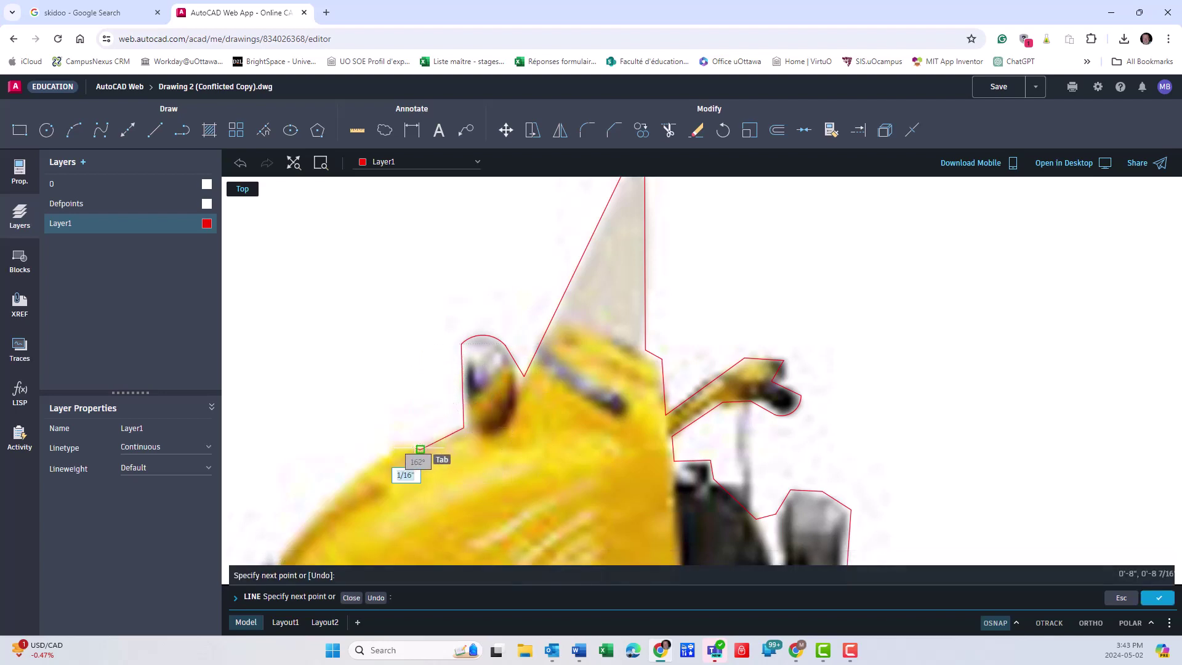
click(397, 443)
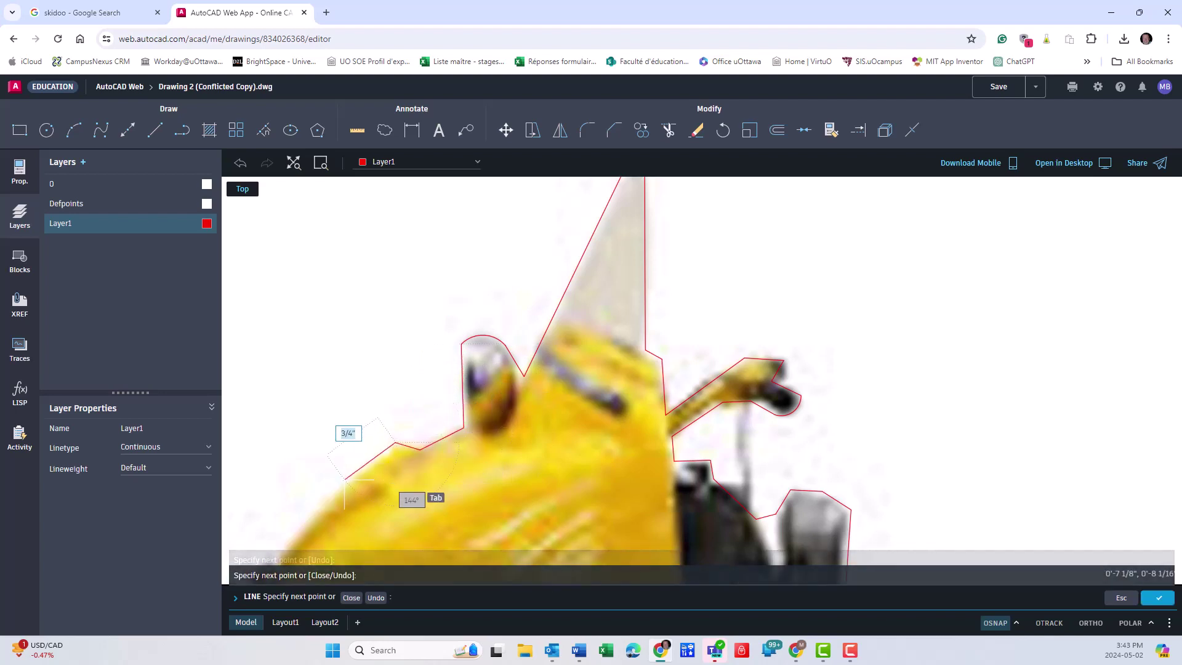
middle_drag(406, 370, 502, 210)
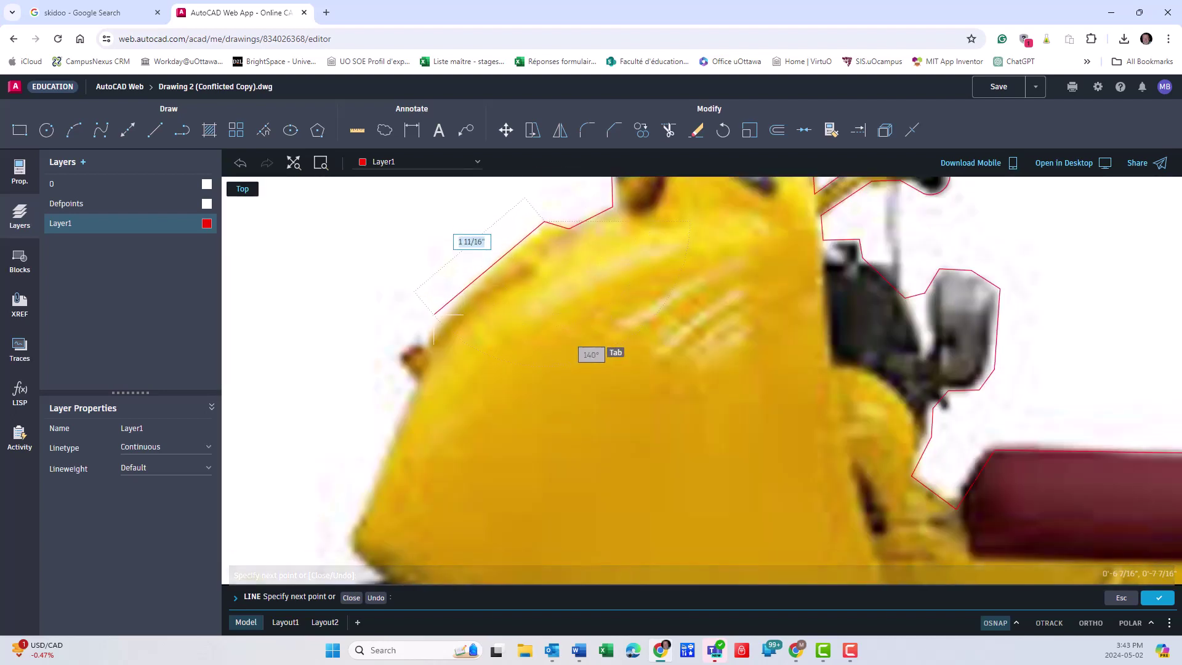
Draw a 3-point arc along the curved top of the hood.
click(75, 131)
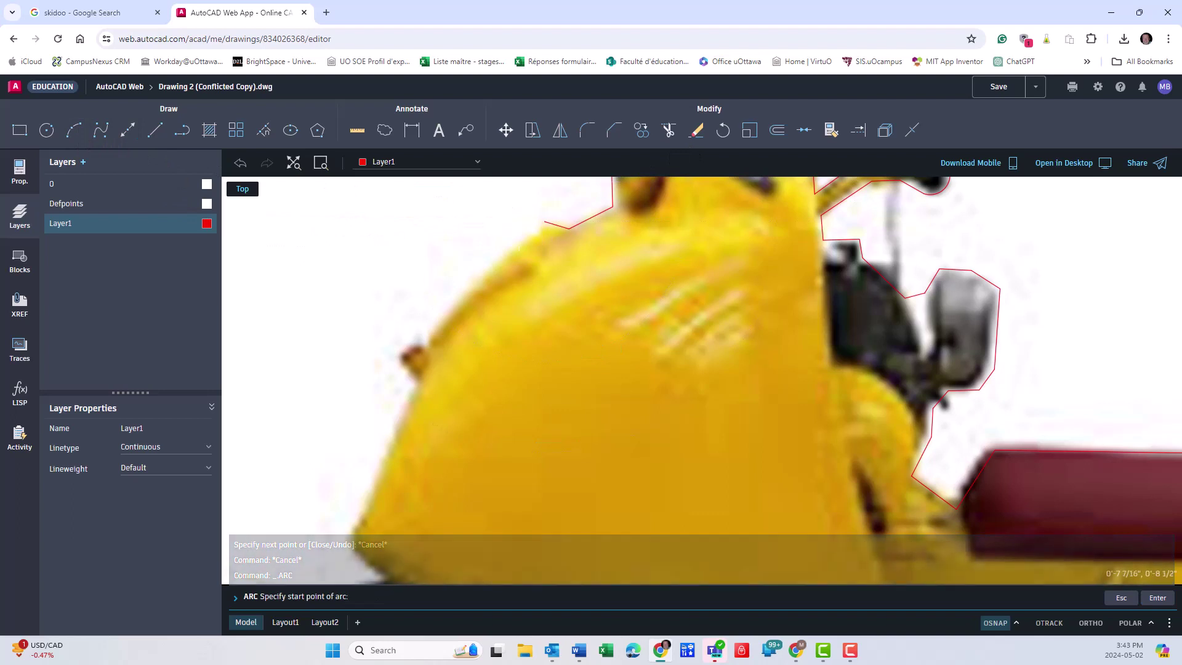
click(543, 220)
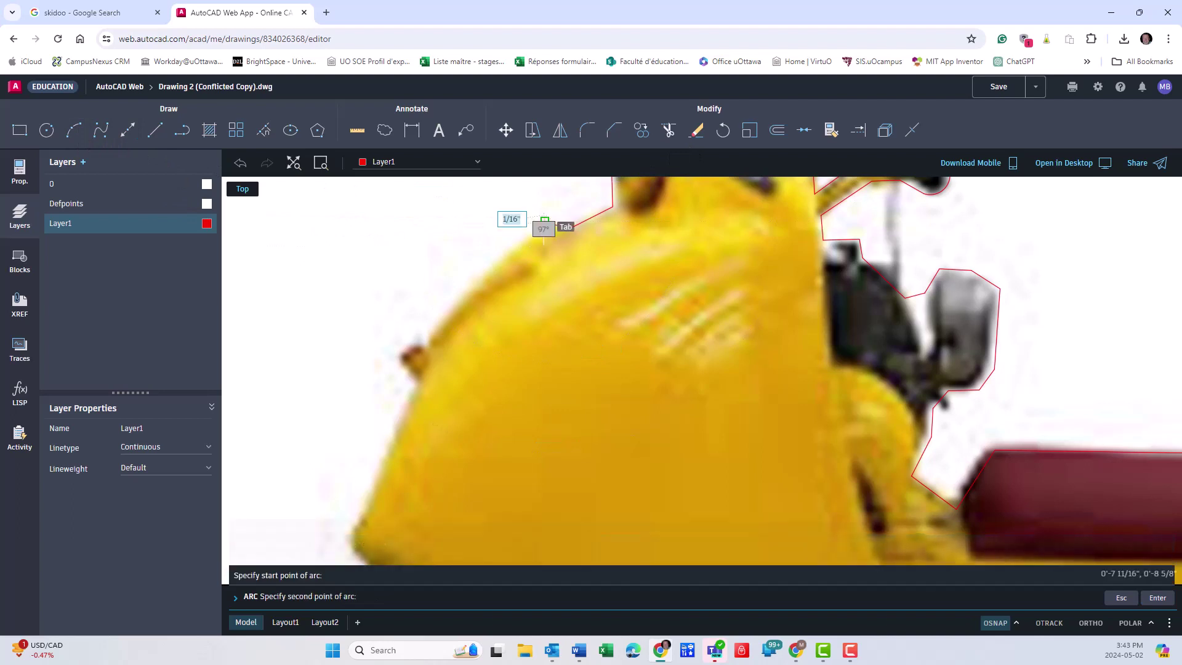
click(499, 255)
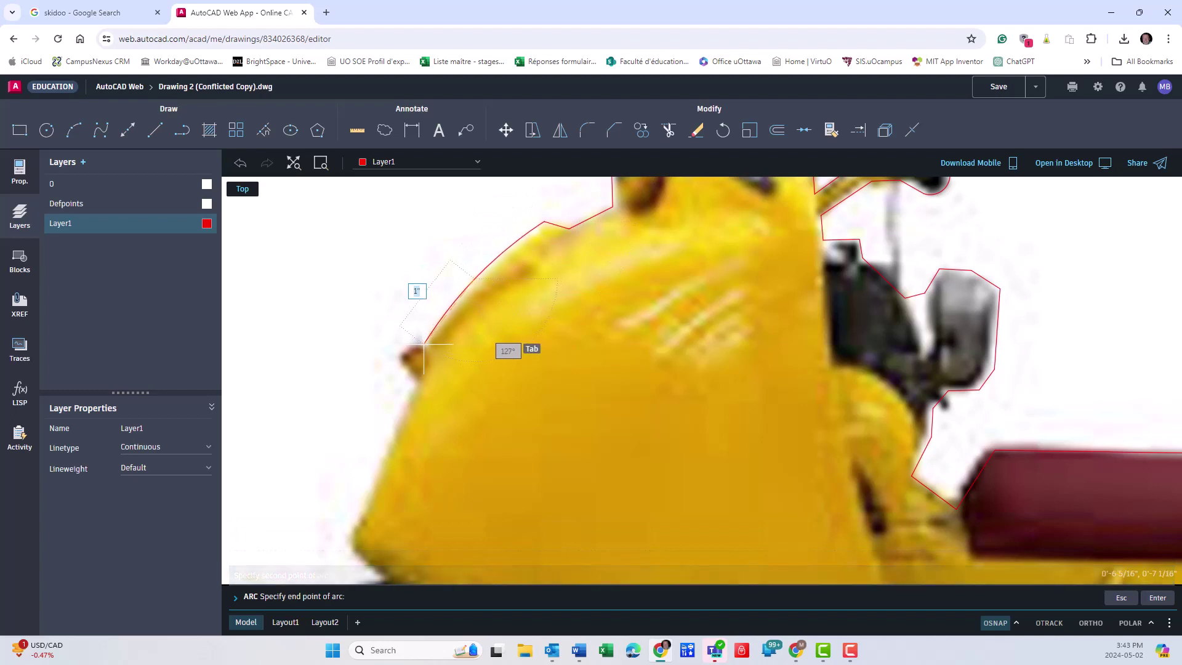
click(427, 349)
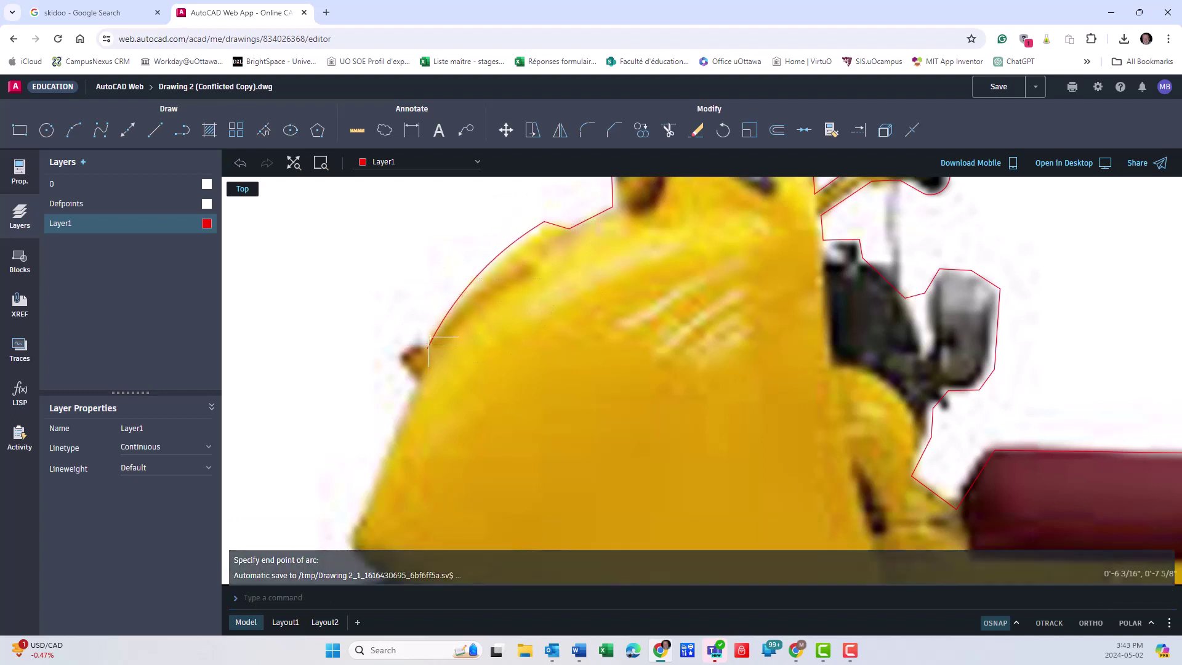
Trace lines from the arc's end past the nose bump to the nose's bottom.
click(157, 131)
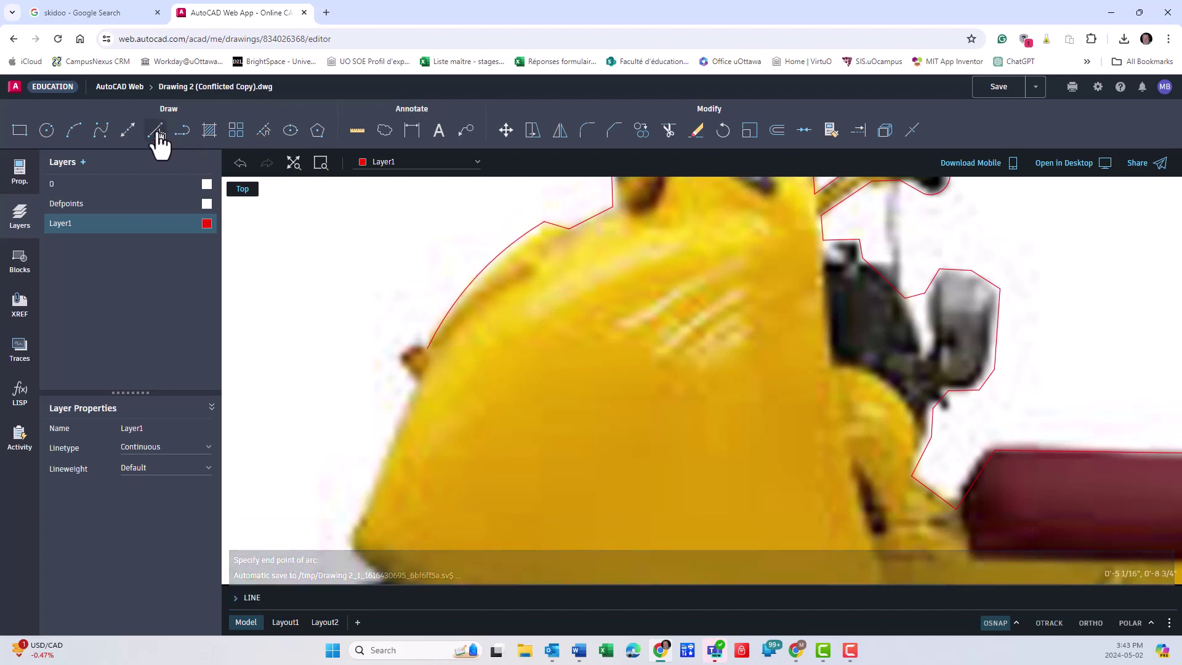
click(427, 348)
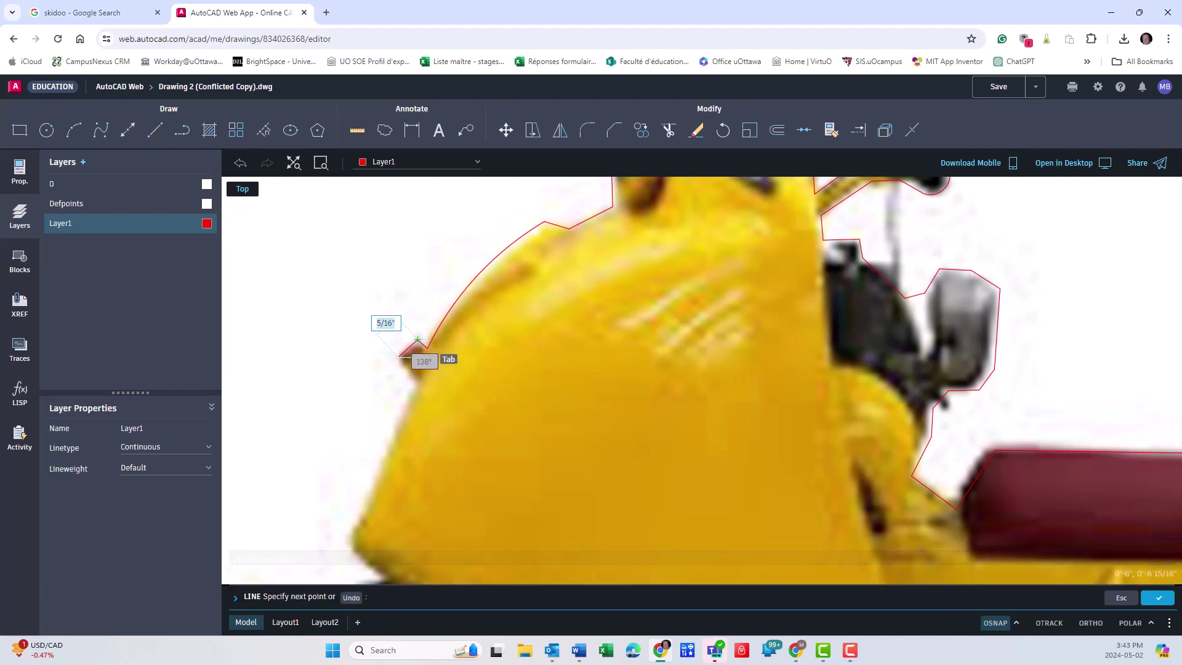
click(399, 356)
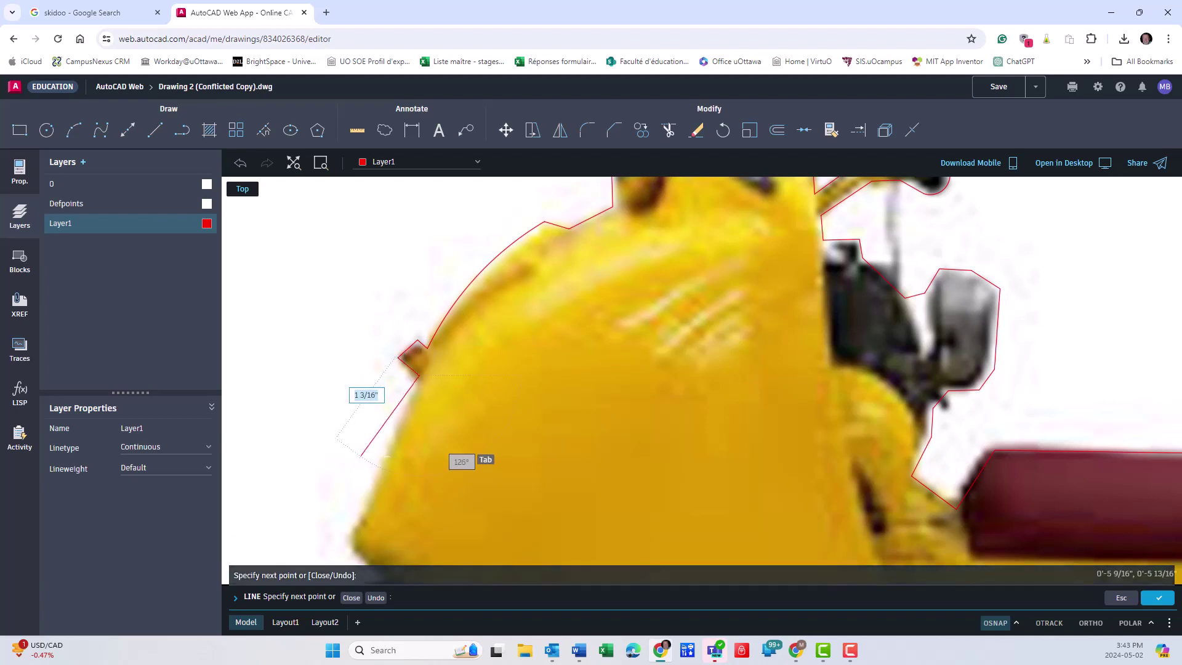
middle_drag(409, 370, 421, 258)
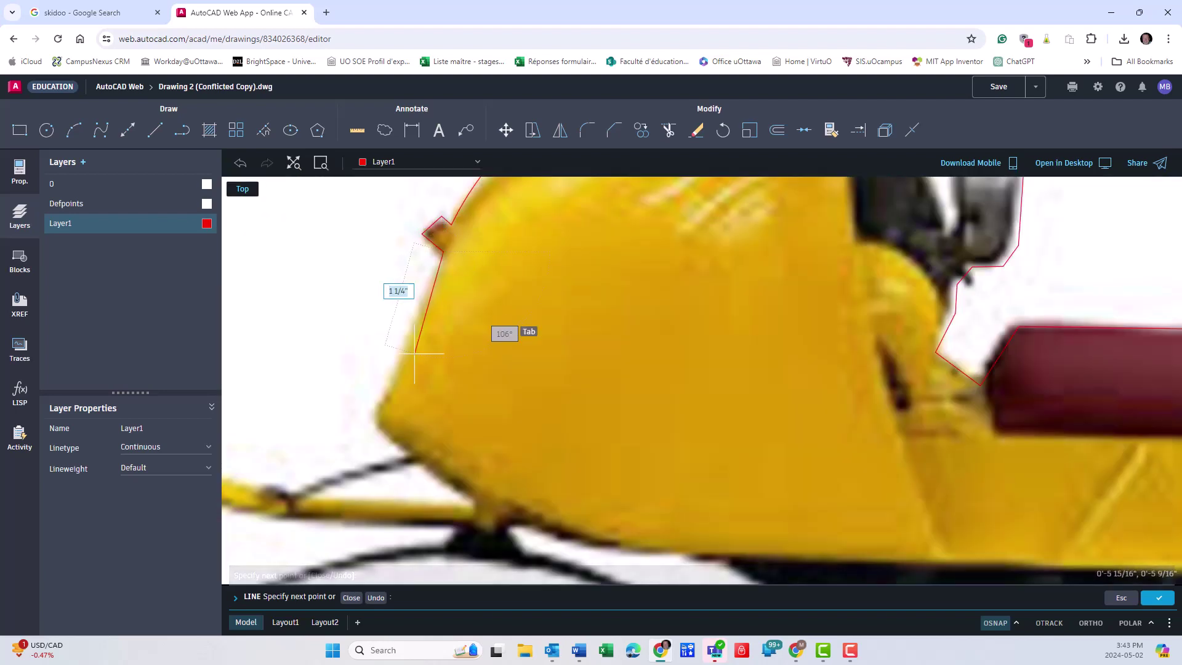
click(371, 419)
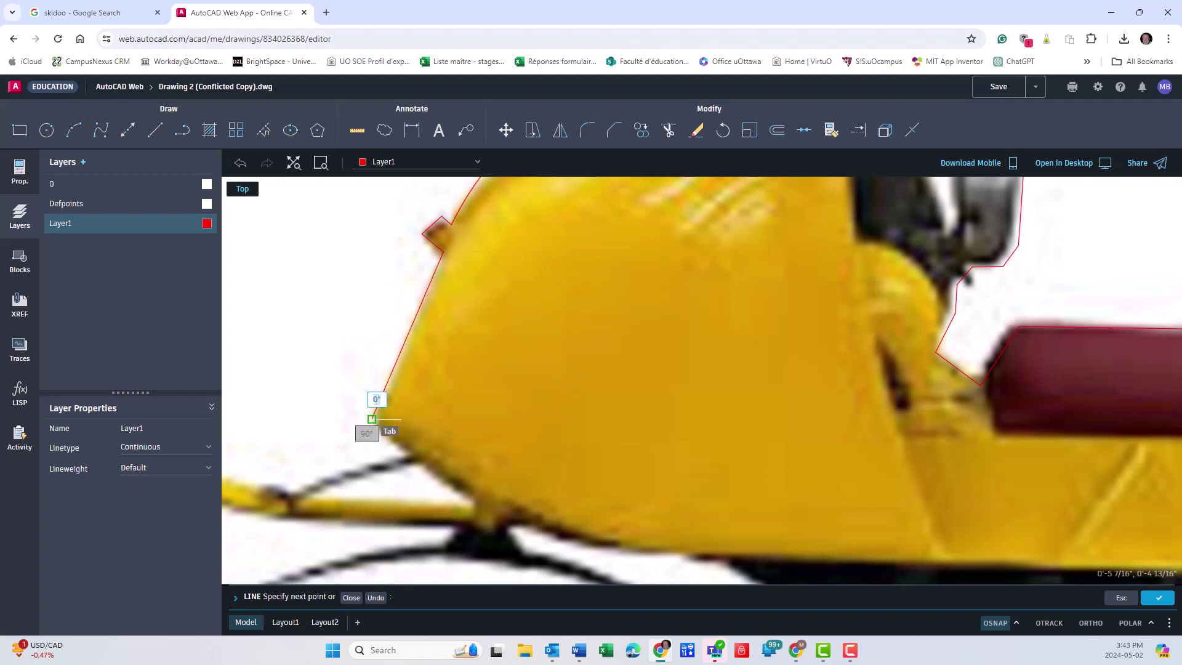
Begin a 3-point arc from the nose bottom curving underneath toward the ski.
click(76, 131)
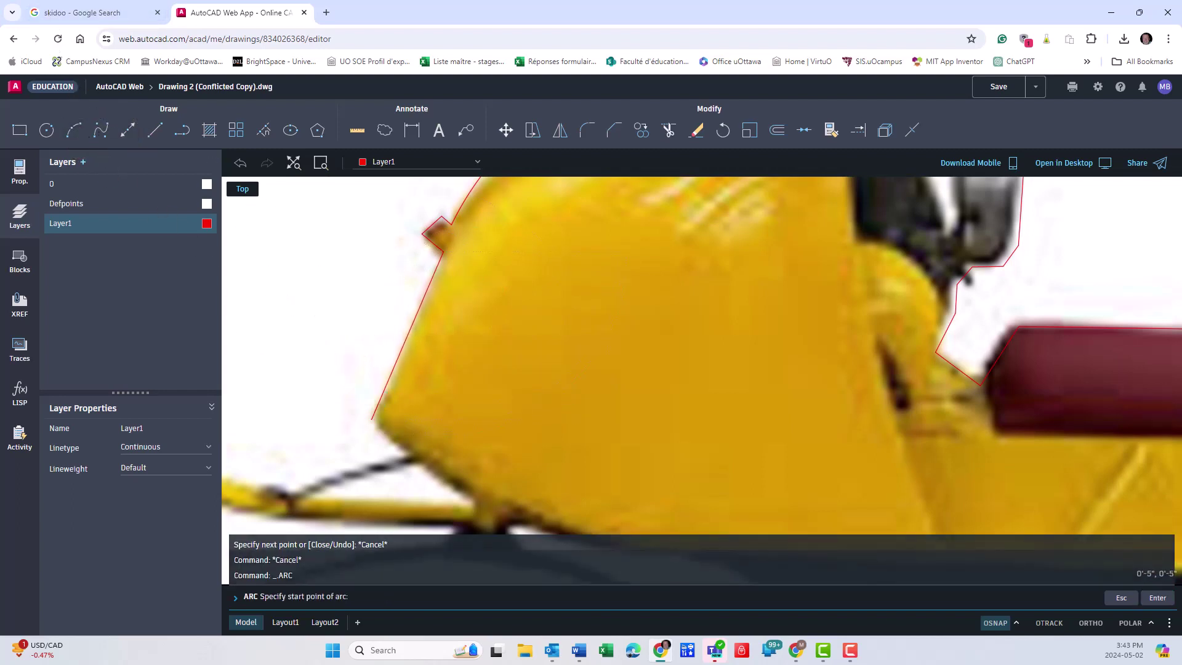
click(372, 419)
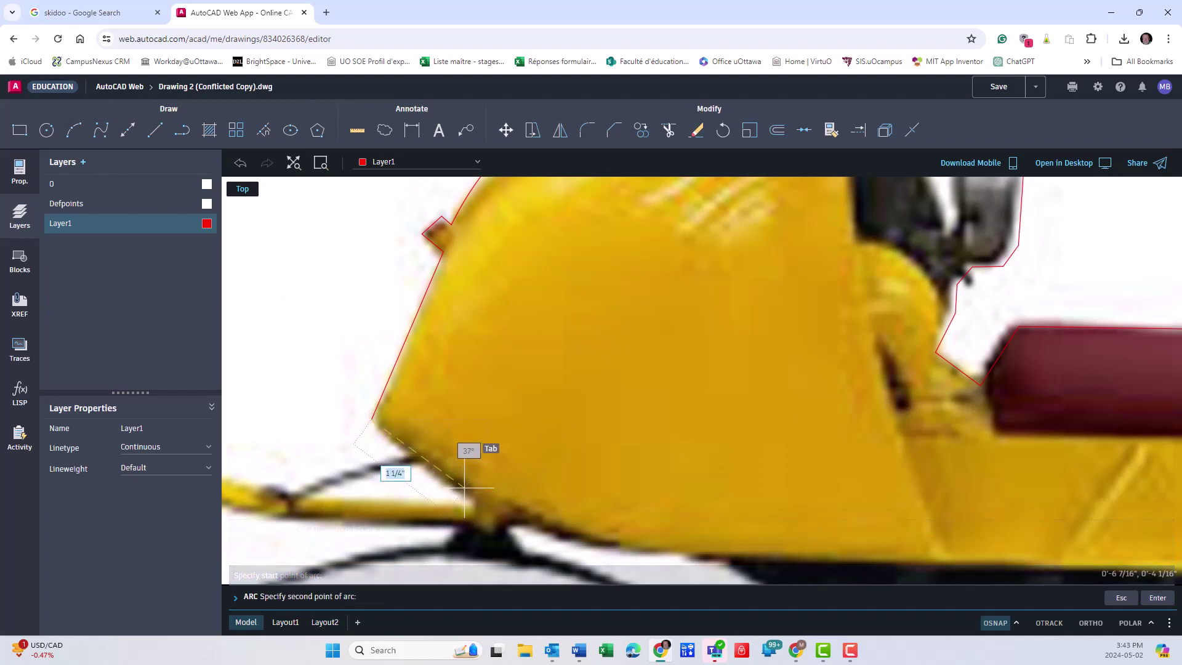
click(421, 459)
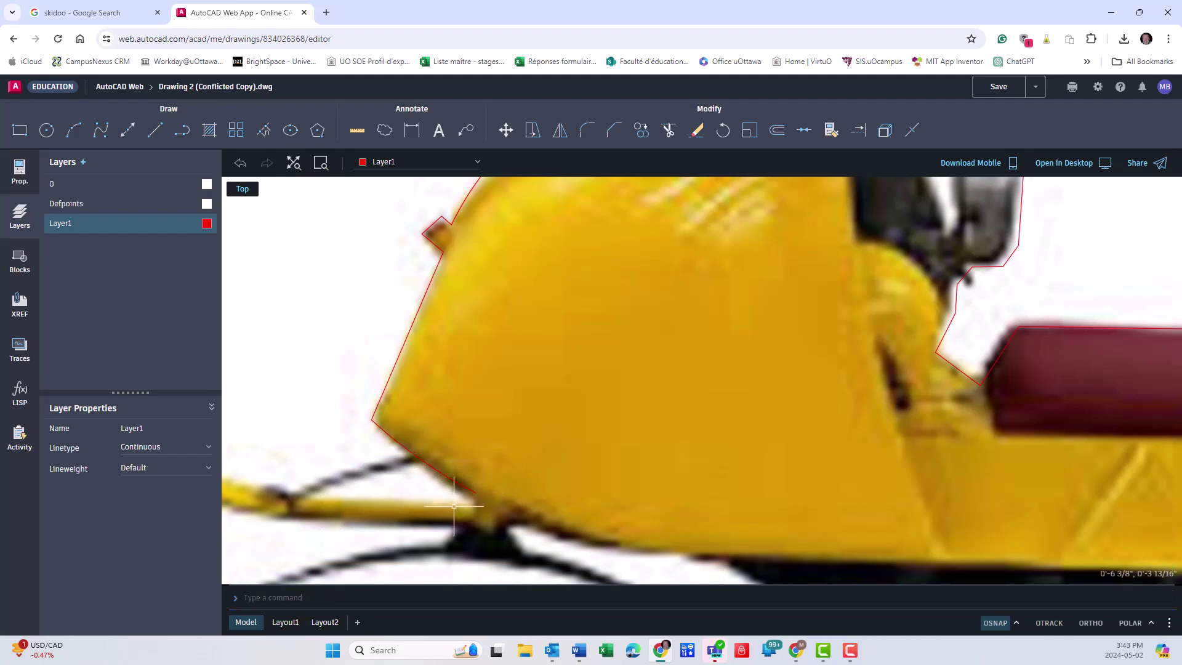
Zoom out and center the whole snowmobile to review the red outline, dismissing the context menu.
scroll(493, 409, down, 5)
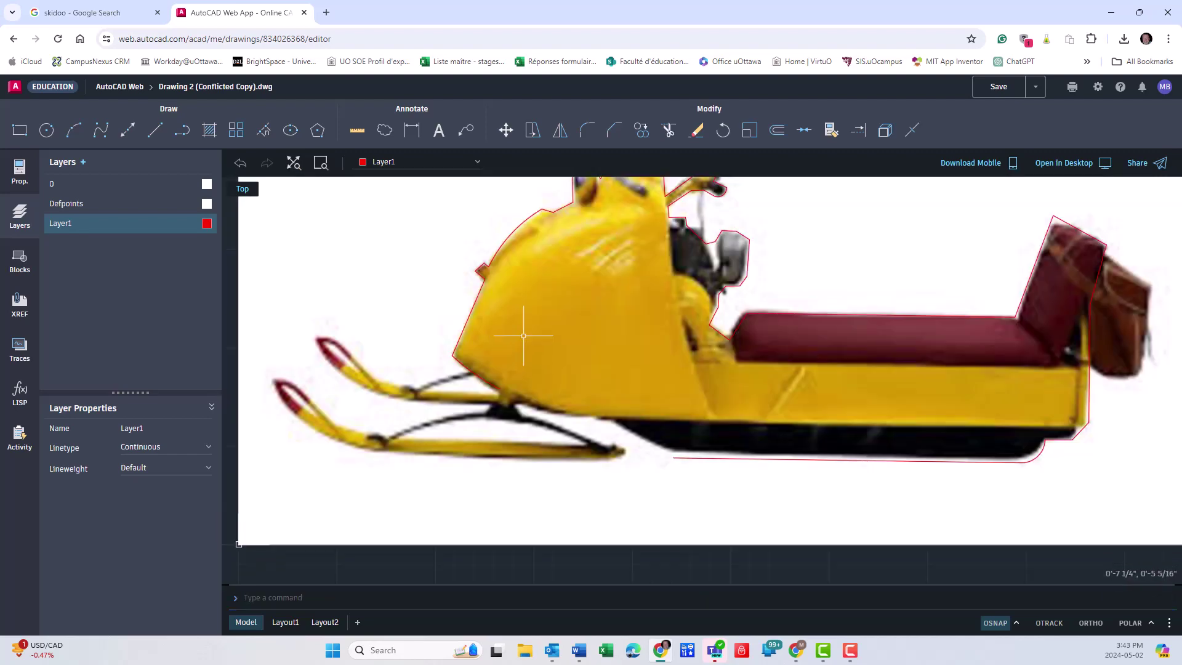
mouse_move(523, 336)
middle_down()
mouse_move(413, 425)
mouse_move(480, 409)
middle_up()
scroll(480, 409, down, 3)
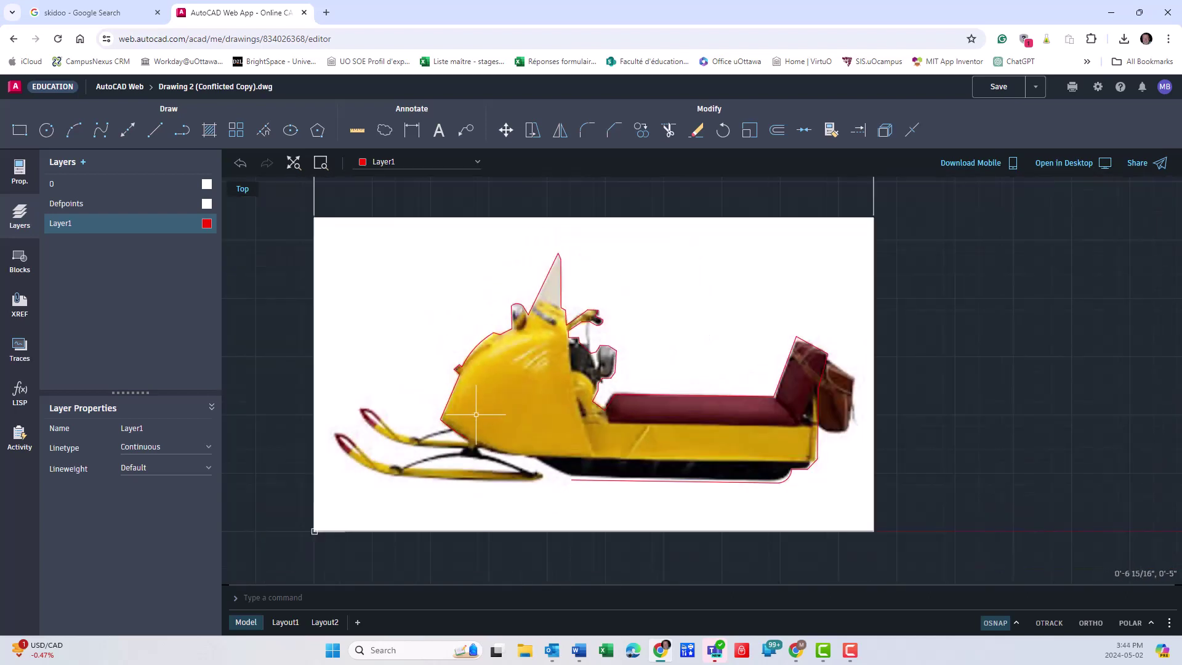
right_click(476, 415)
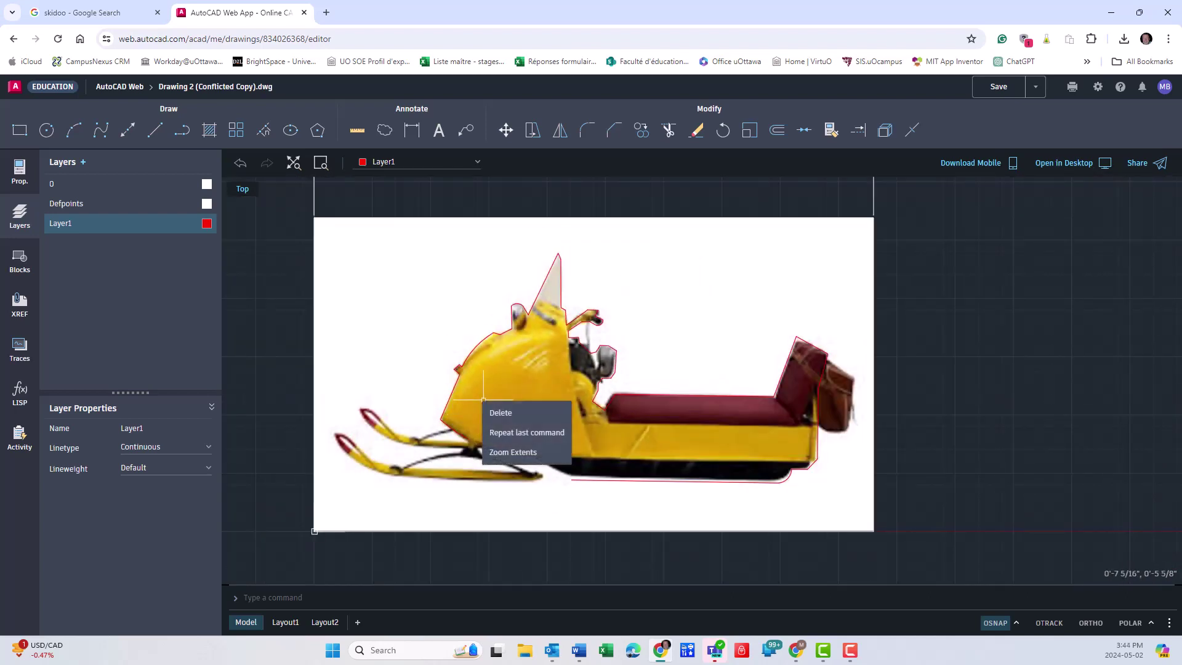
key(Escape)
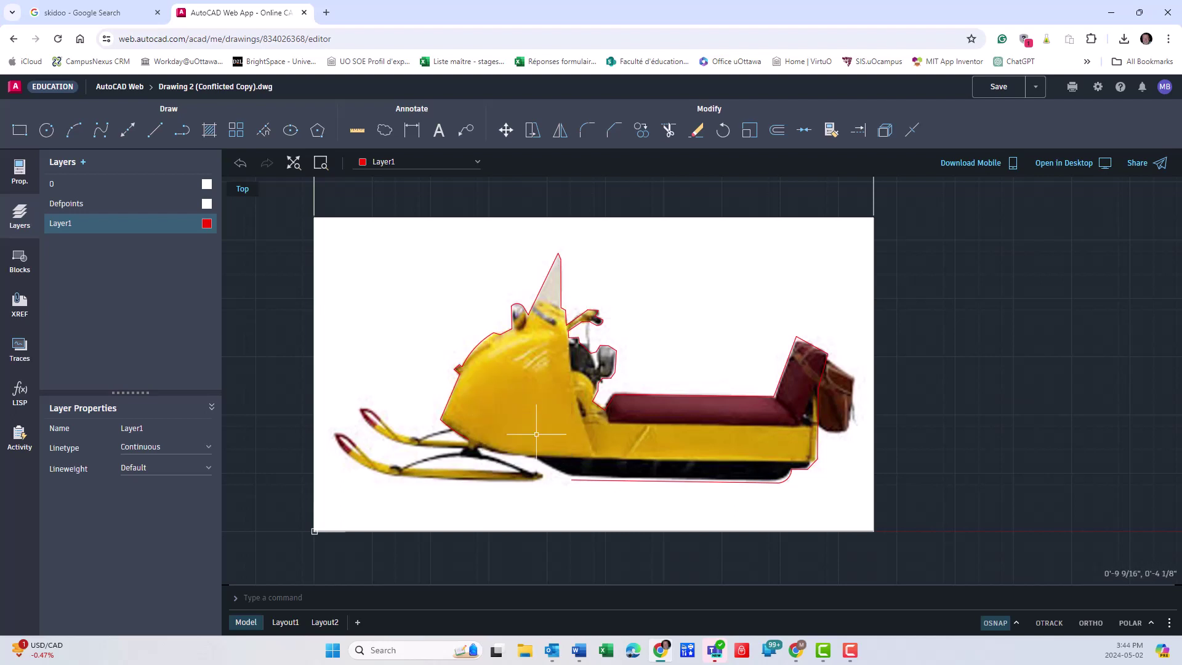